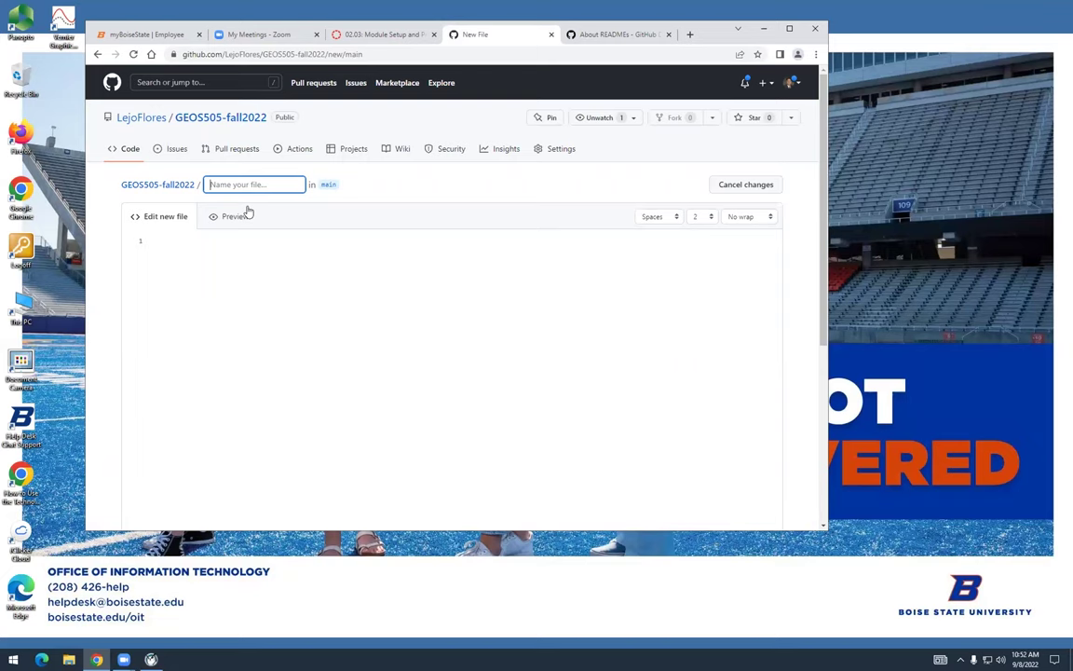
Name the new file README.md and place the caret on the editor's first line
type("README.md")
key("Tab")
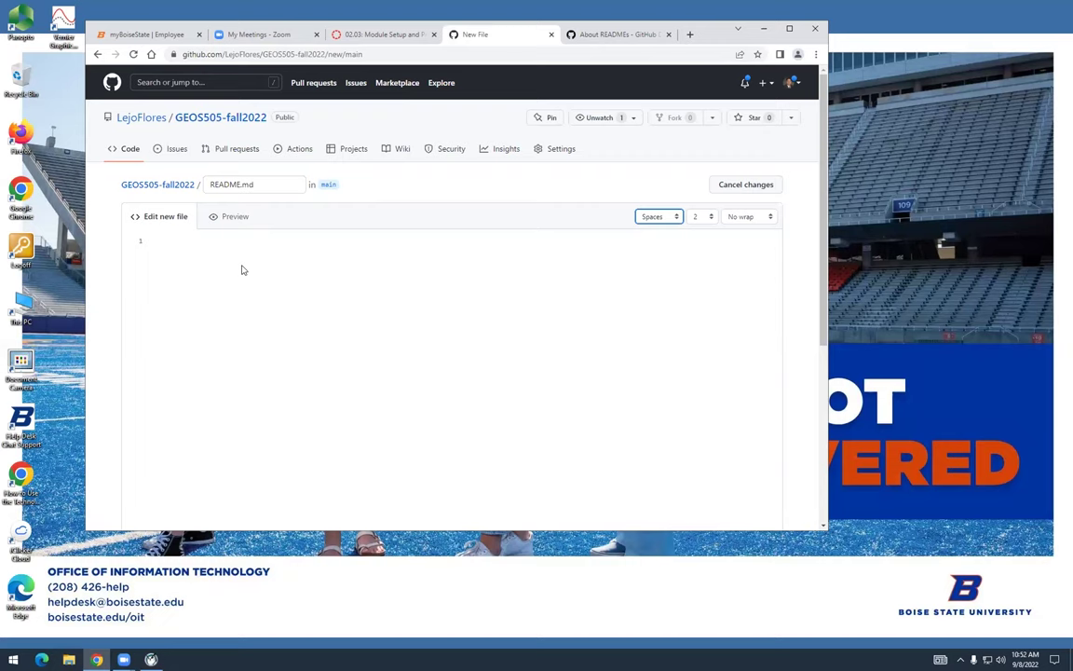
left_click(243, 271)
left_click(264, 183)
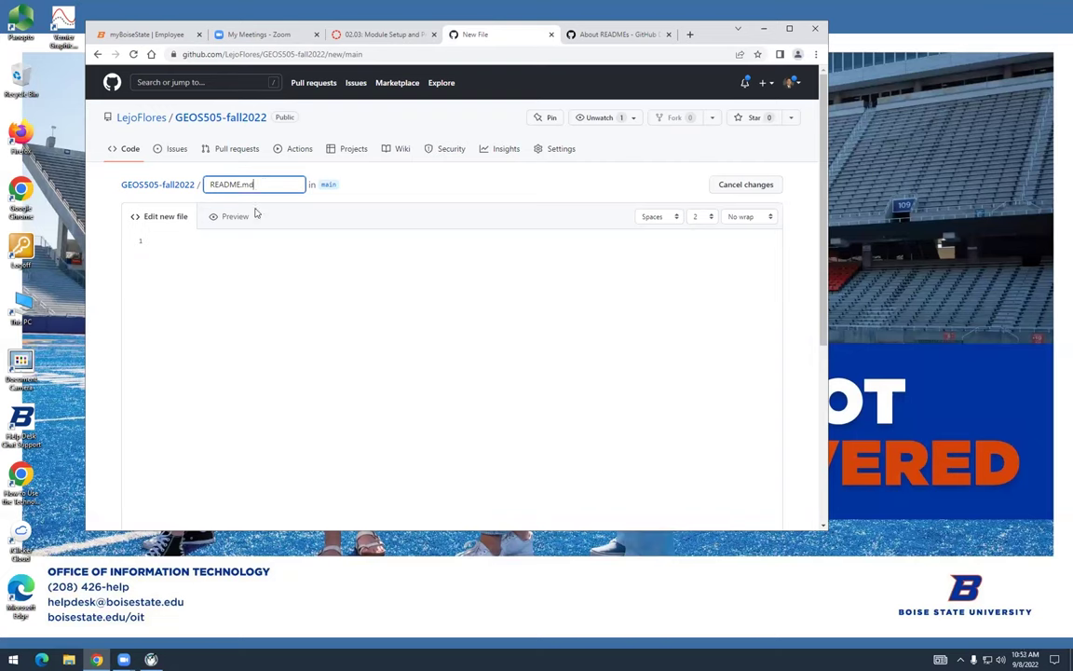
left_click(226, 240)
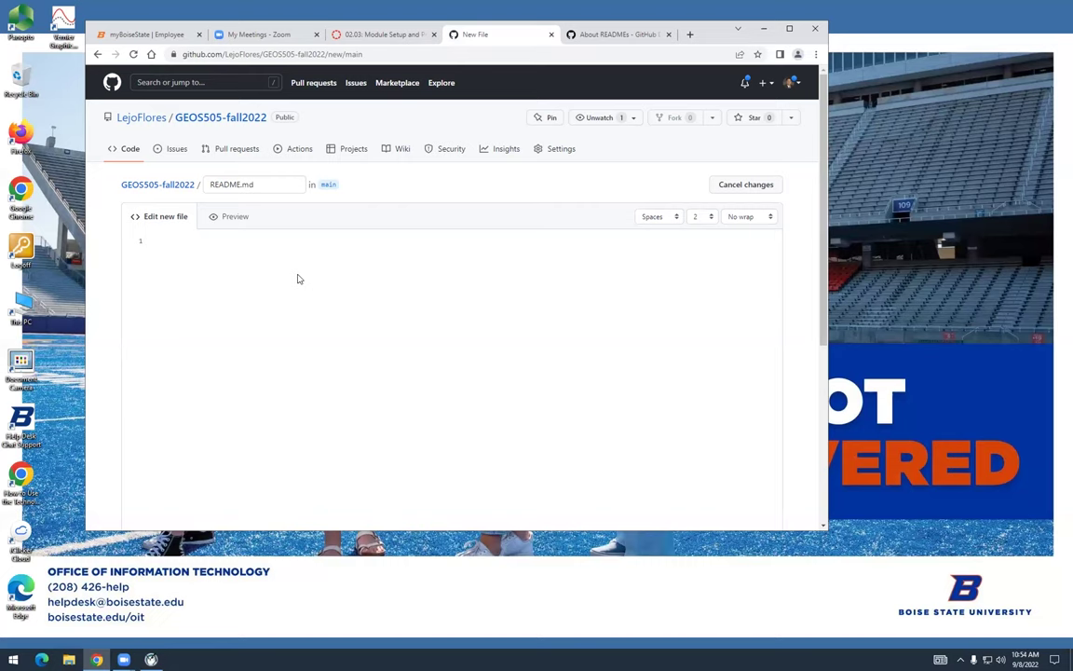
Write the heading '# GEOS 505: Research Computing in the Earth and Environmental Sciences', zooming in for readability
type("# GEOS 505: Research Computing in the Ear")
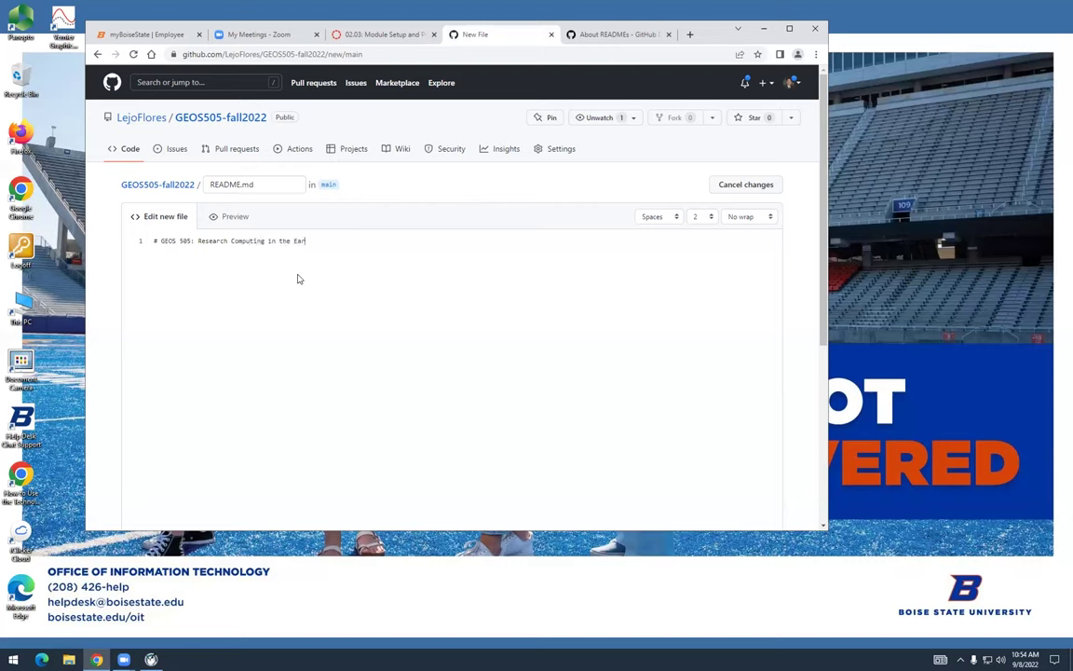
type("th and Environmental Sciences")
key("ctrl+plus")
key("ctrl+plus")
key("ctrl+plus")
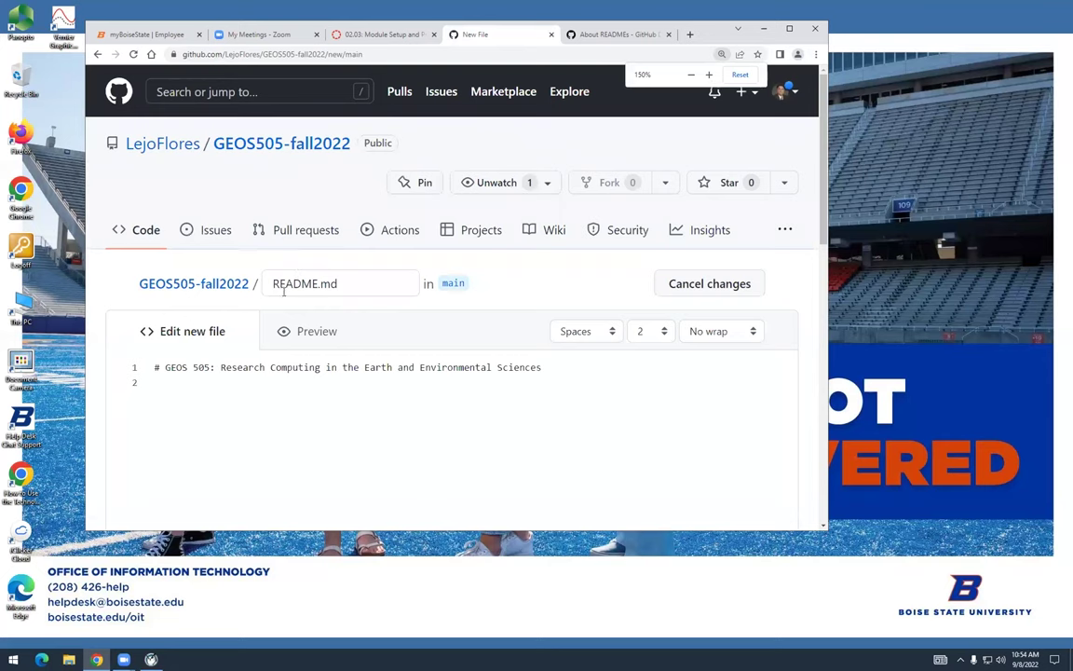
scroll(328, 377, "down", 2)
scroll(328, 377, "down", 1)
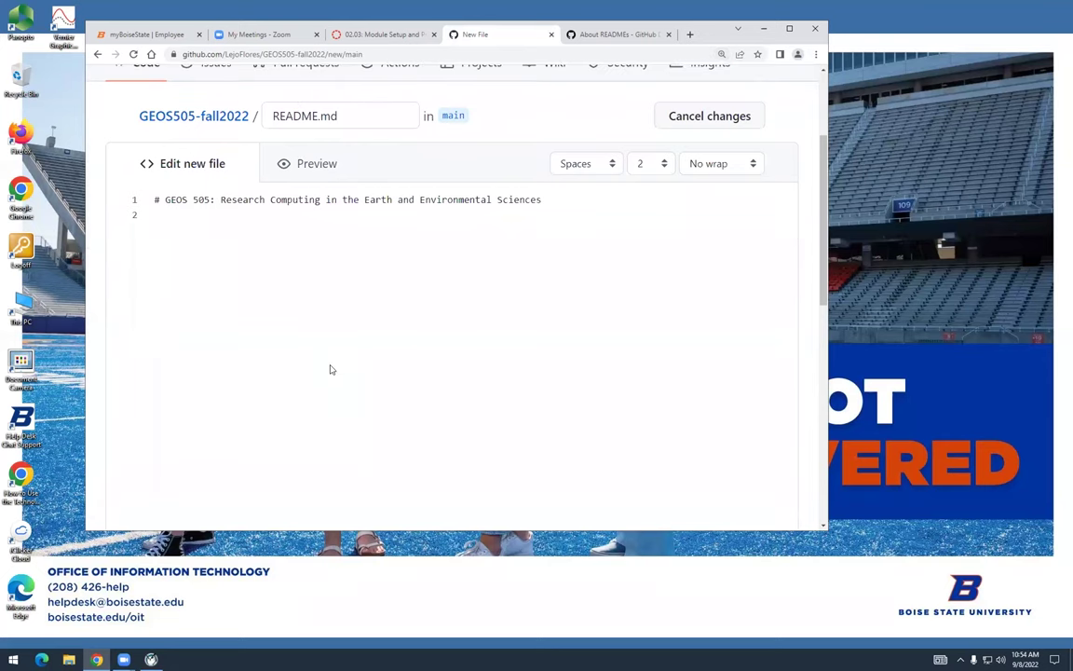
key("Return")
Add a '##' subheading with the author's name and an 'Email:' markdown link to their address
key("Return")
key("Return")
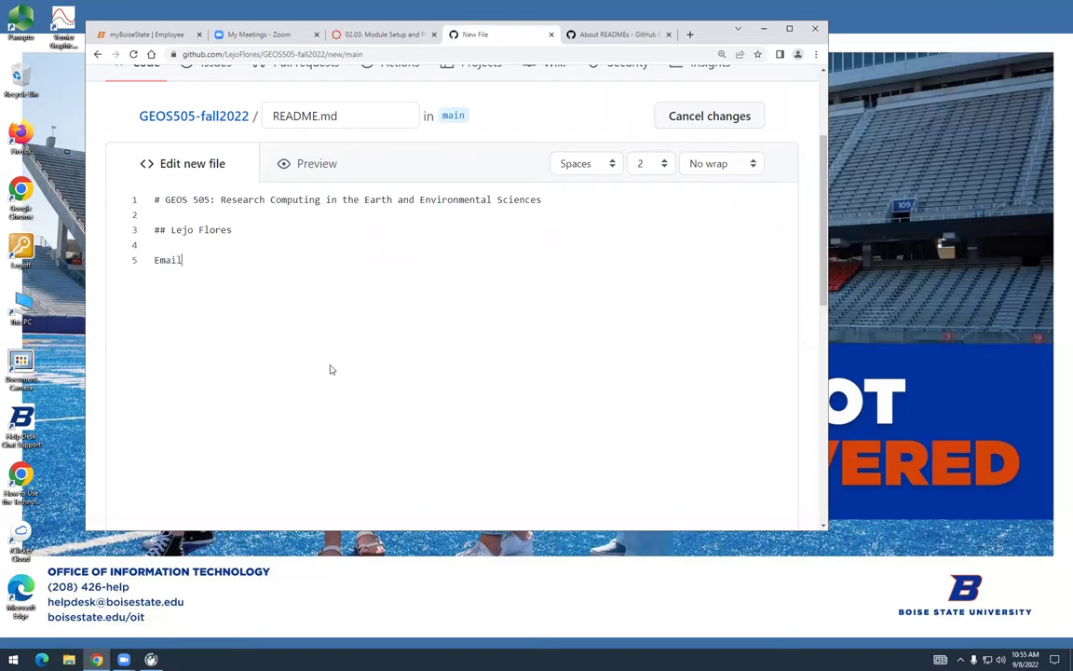
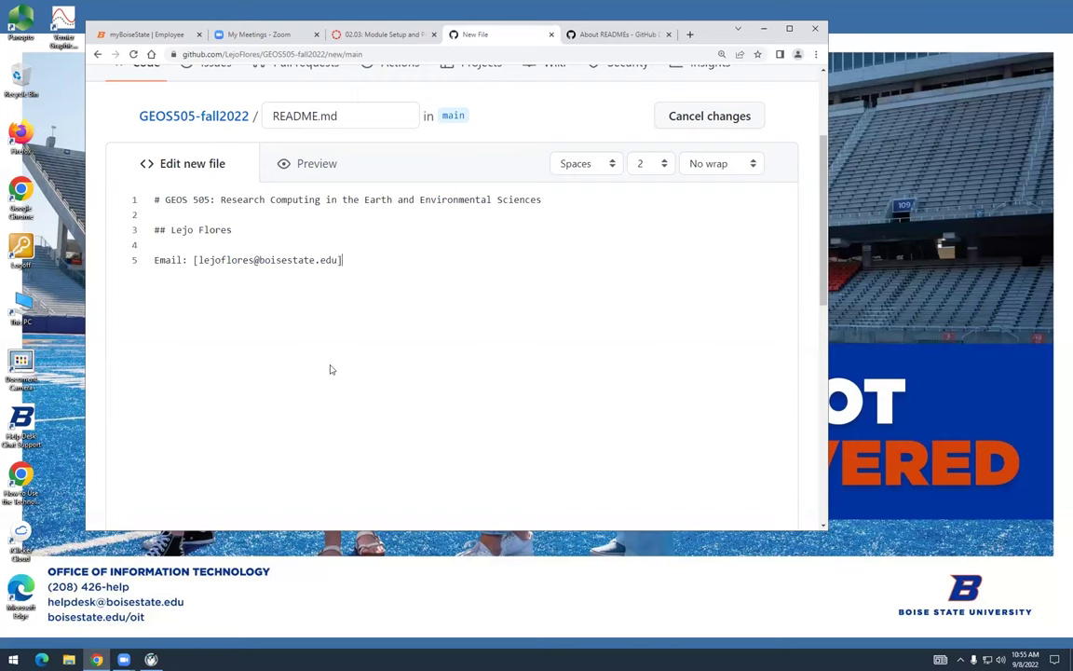
key("ctrl+Left")
key("ctrl+Left")
key("ctrl+Left")
key("ctrl+Left")
key("ctrl+Left")
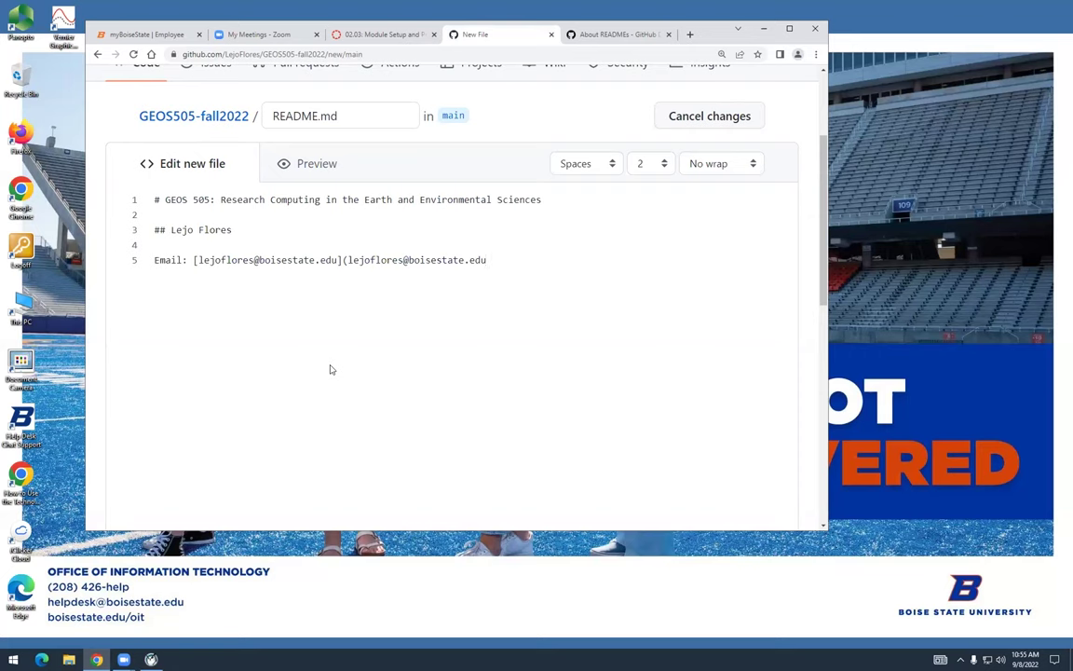
key("End")
key("Return")
key("Return")
scroll(355, 323, "down", 1)
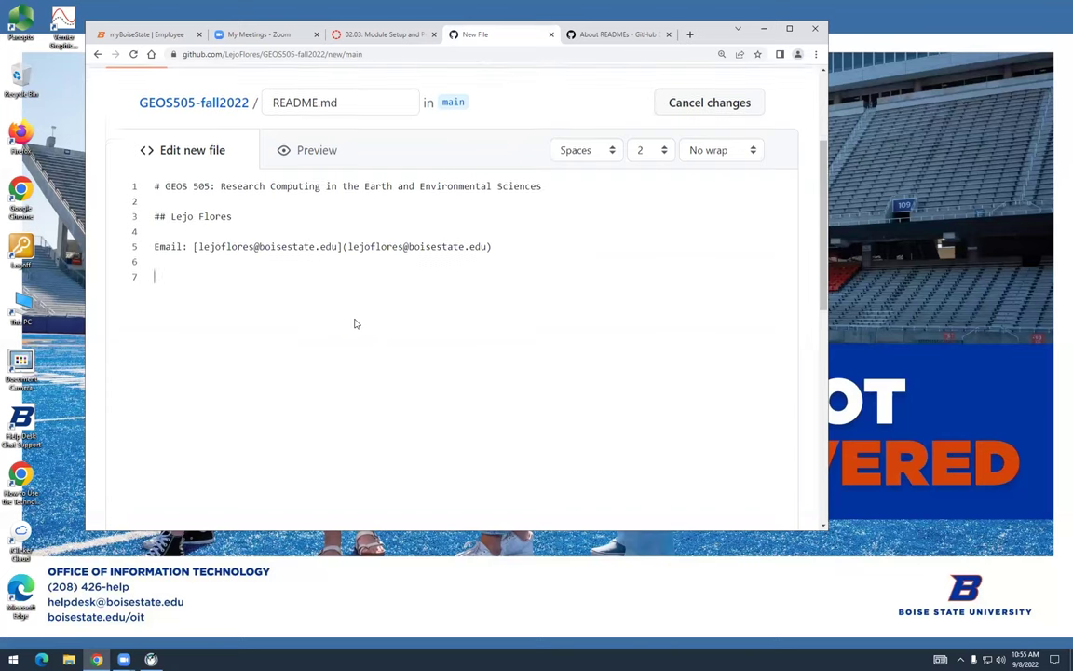
Commit README.md to main with the default 'Create README.md' message
scroll(355, 323, "down", 10)
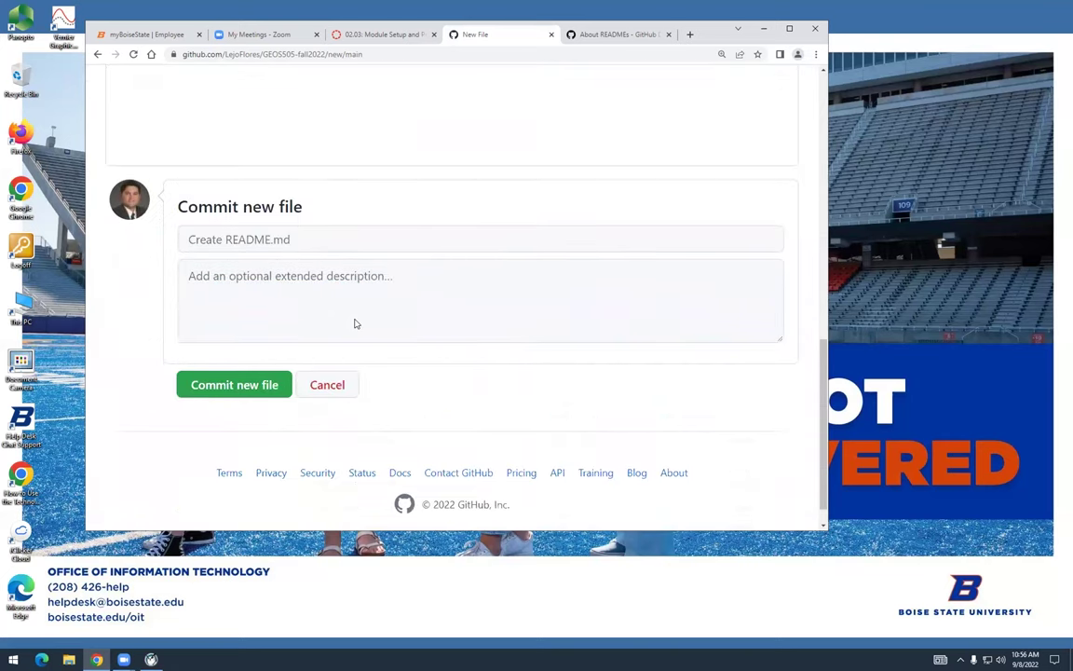
mouse_move(127, 187)
left_click_drag(181, 206, 300, 206)
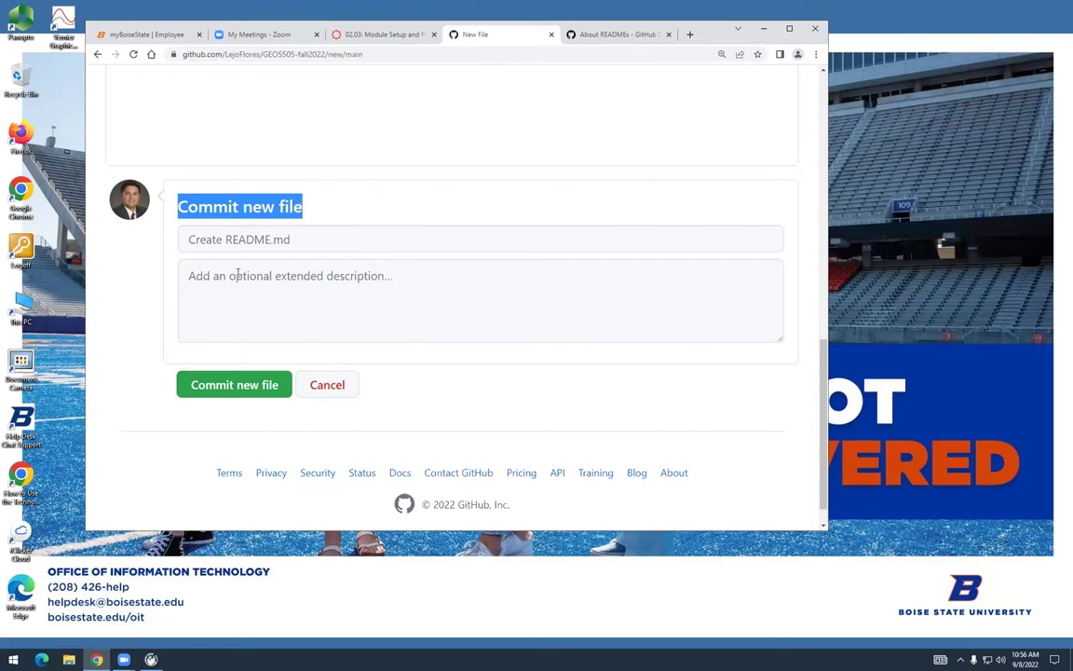
left_click(221, 239)
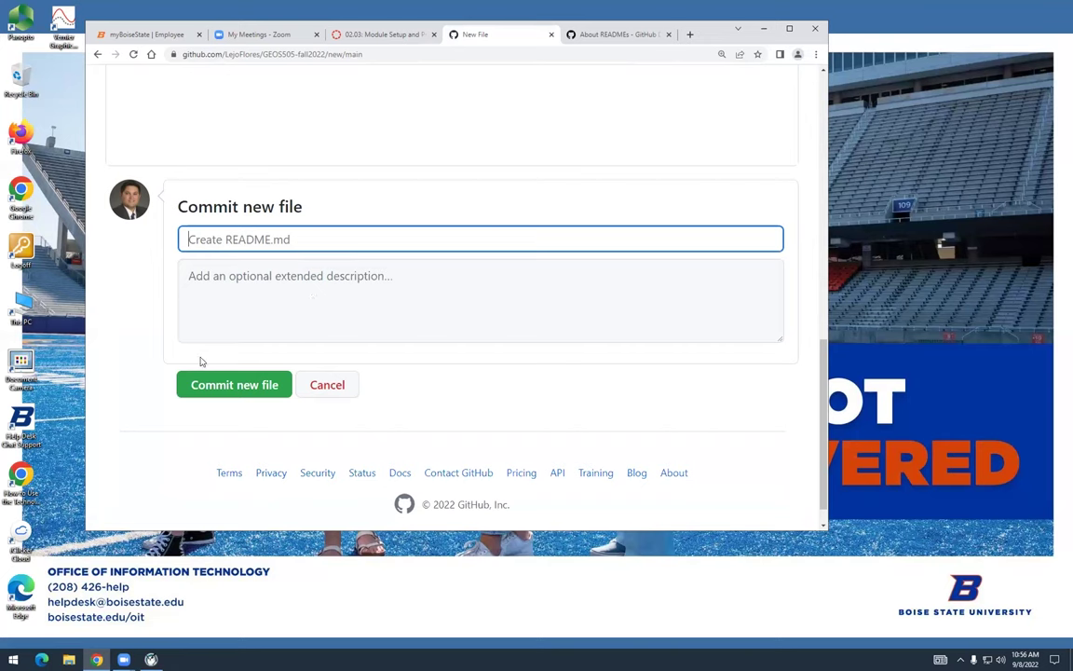
scroll(198, 350, "down", 1)
scroll(213, 198, "up", 10)
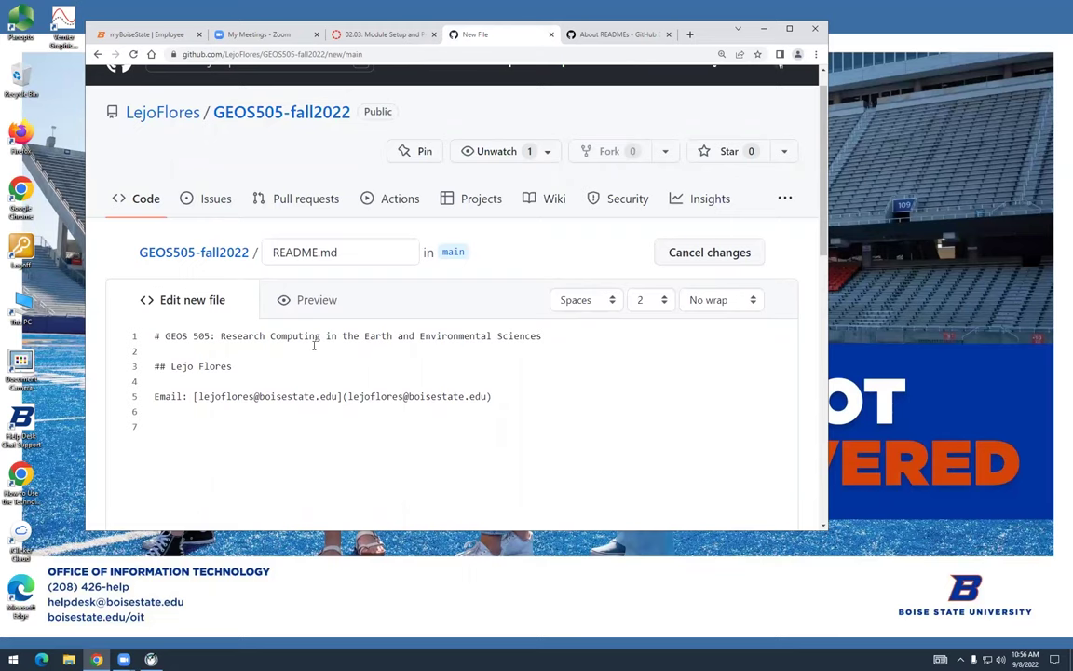
scroll(314, 348, "down", 2)
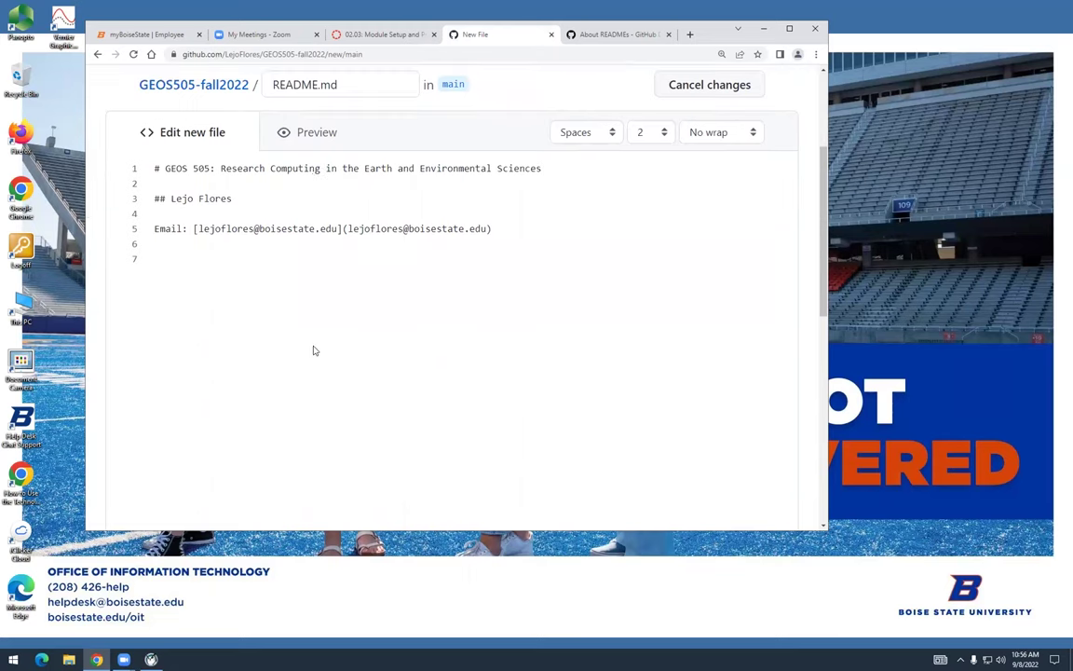
scroll(312, 349, "down", 5)
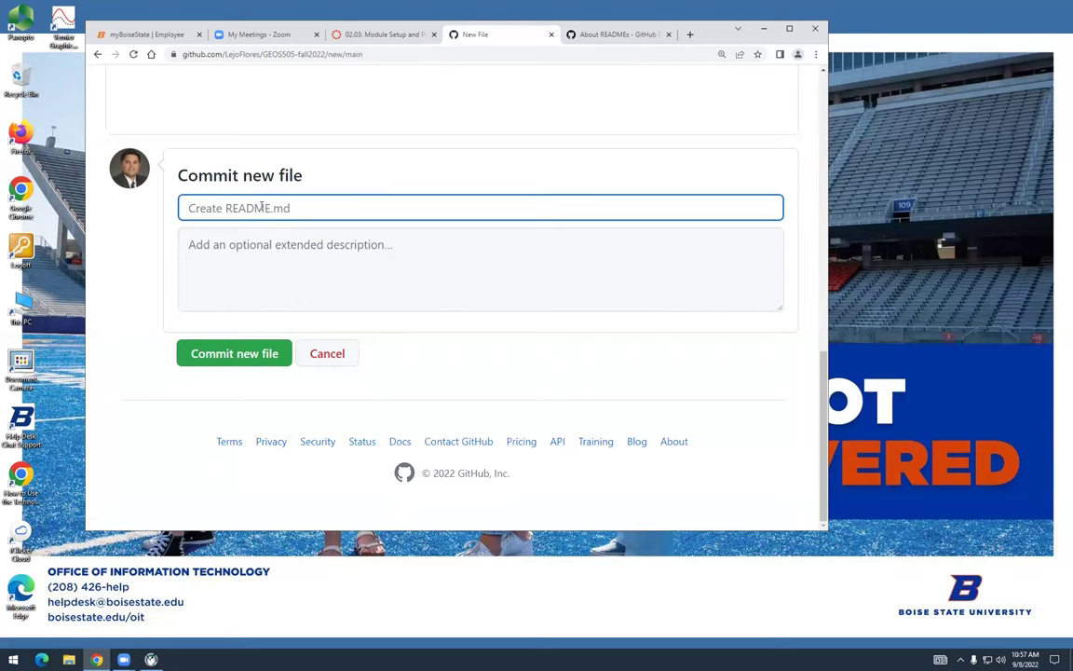
left_click(253, 359)
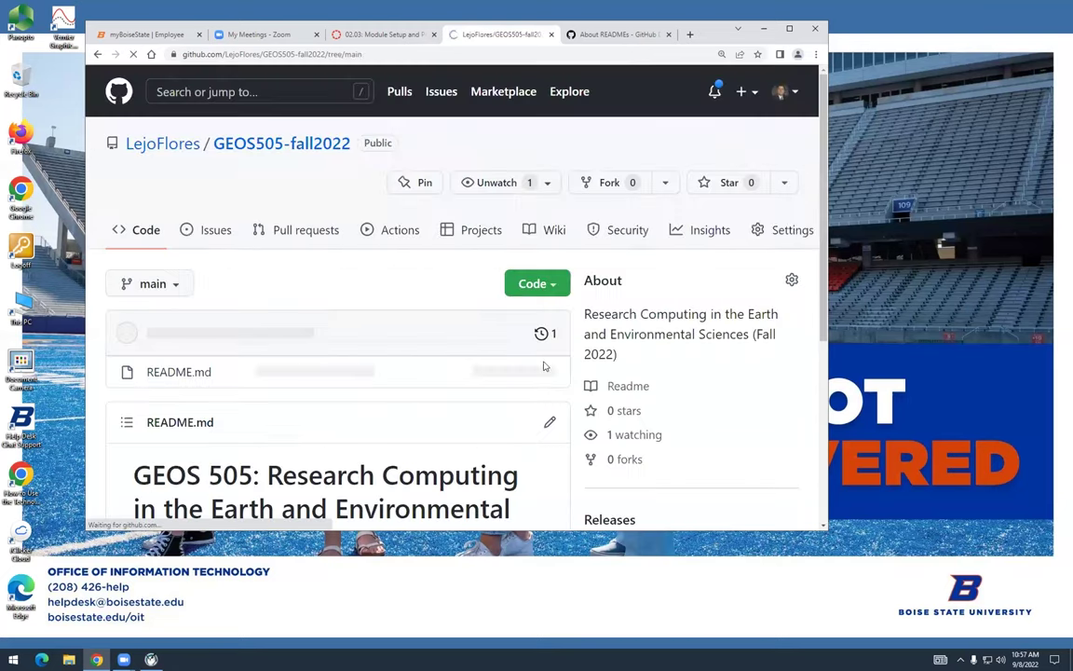
Reload the GEOS505-fall2022 page to check the rendered README, then open README.md's file page
scroll(541, 356, "down", 3)
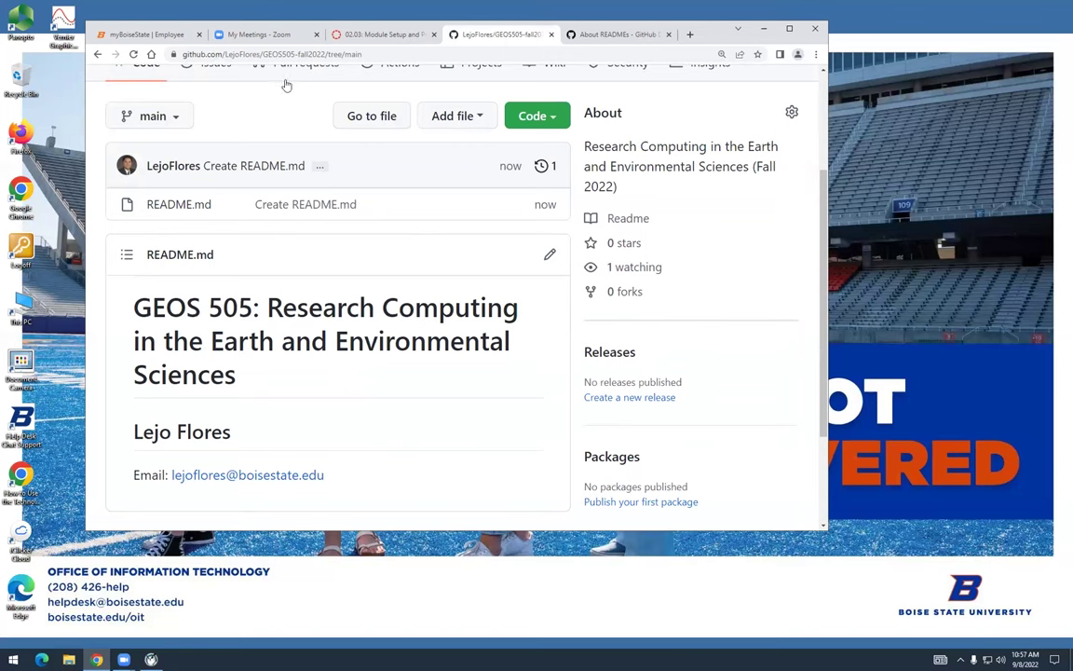
scroll(321, 169, "down", 1)
scroll(325, 170, "up", 4)
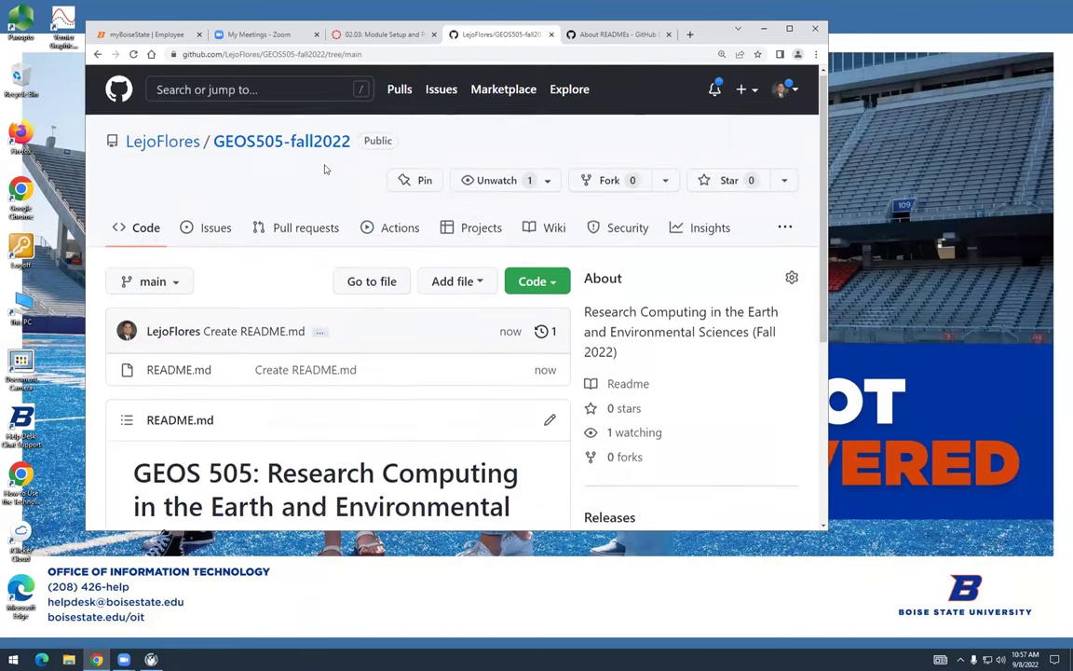
left_click(311, 145)
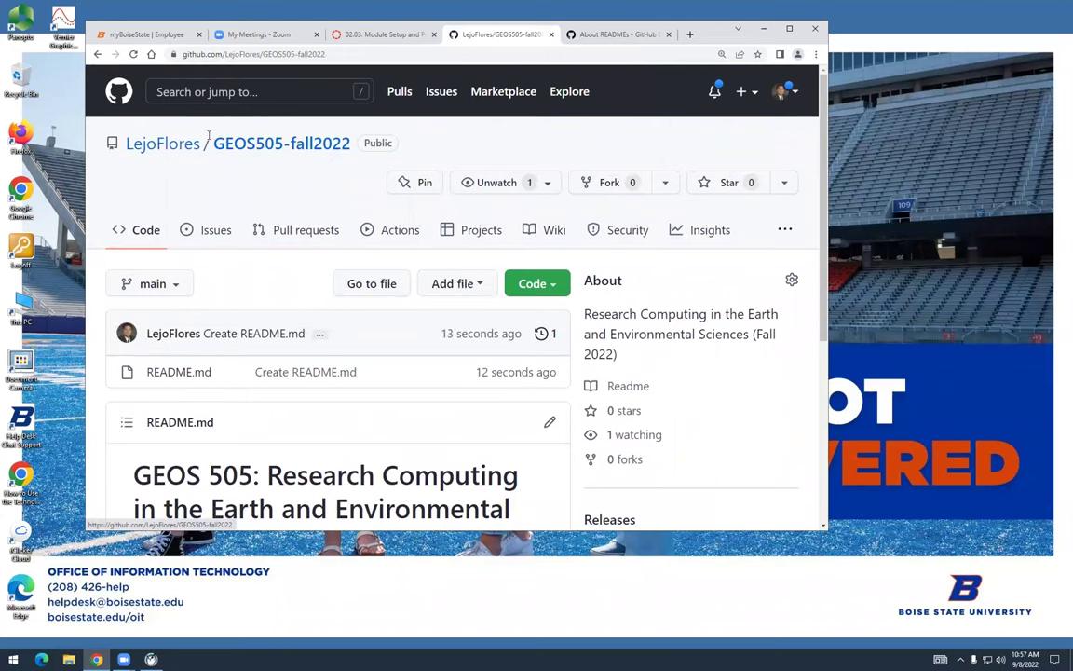
scroll(302, 197, "down", 2)
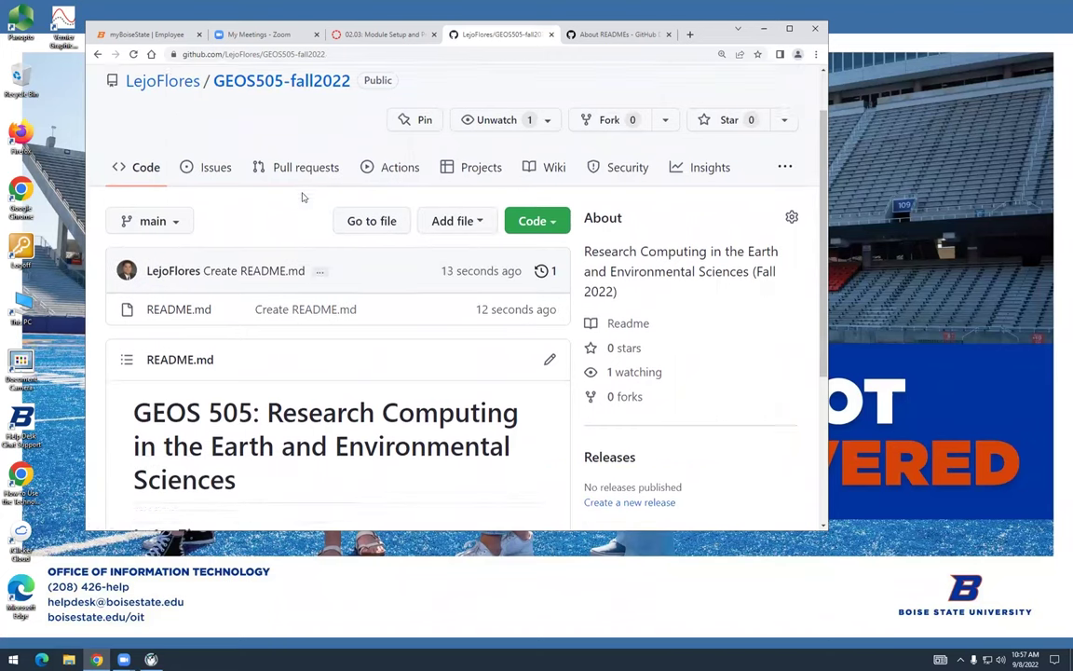
scroll(302, 196, "down", 2)
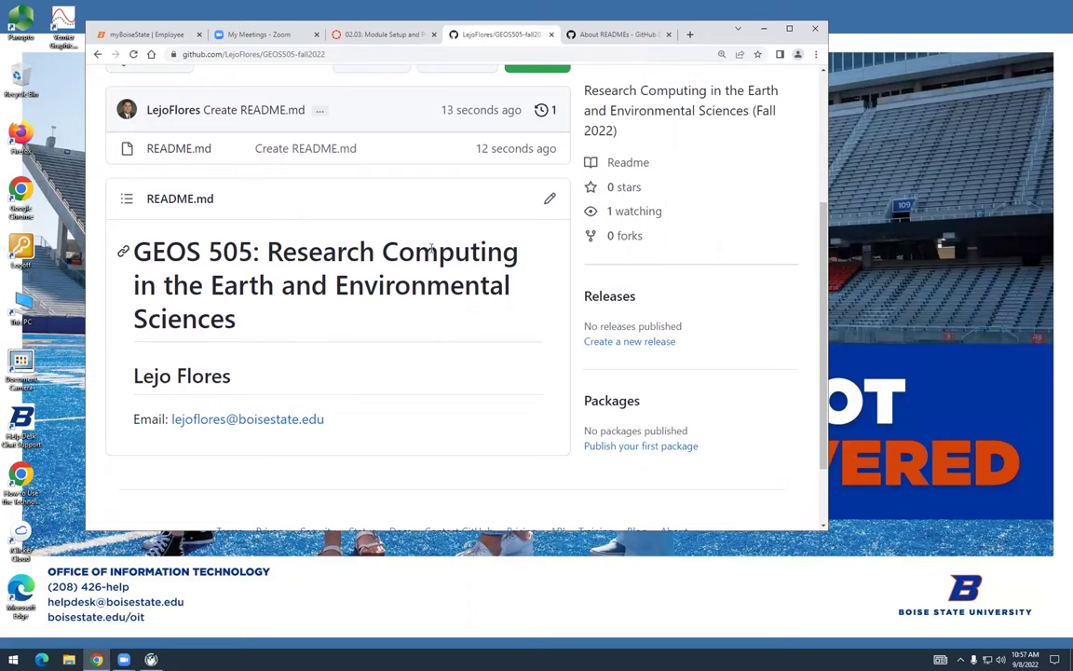
scroll(372, 212, "up", 1)
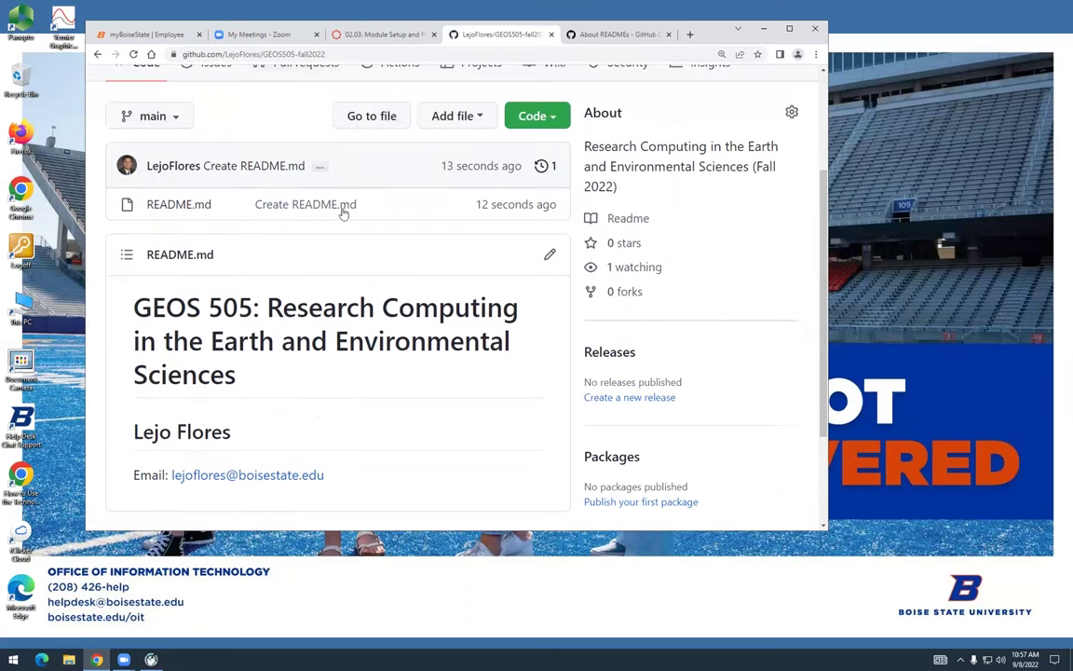
left_click(179, 204)
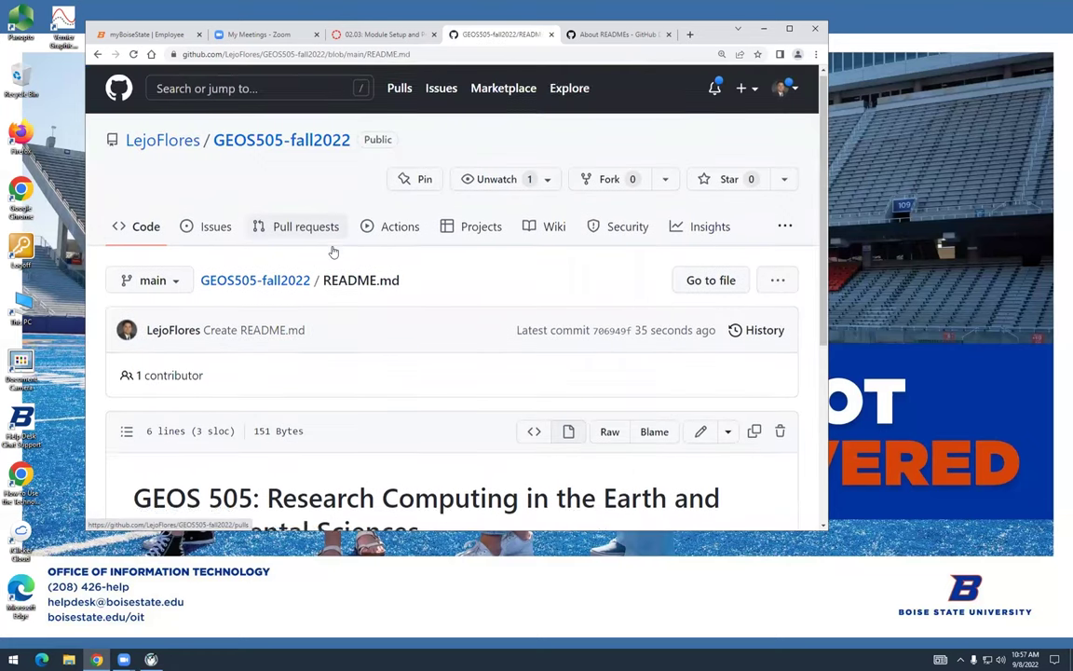
View README.md as raw Markdown source, then return to the rendered view
scroll(334, 252, "down", 2)
scroll(334, 252, "down", 3)
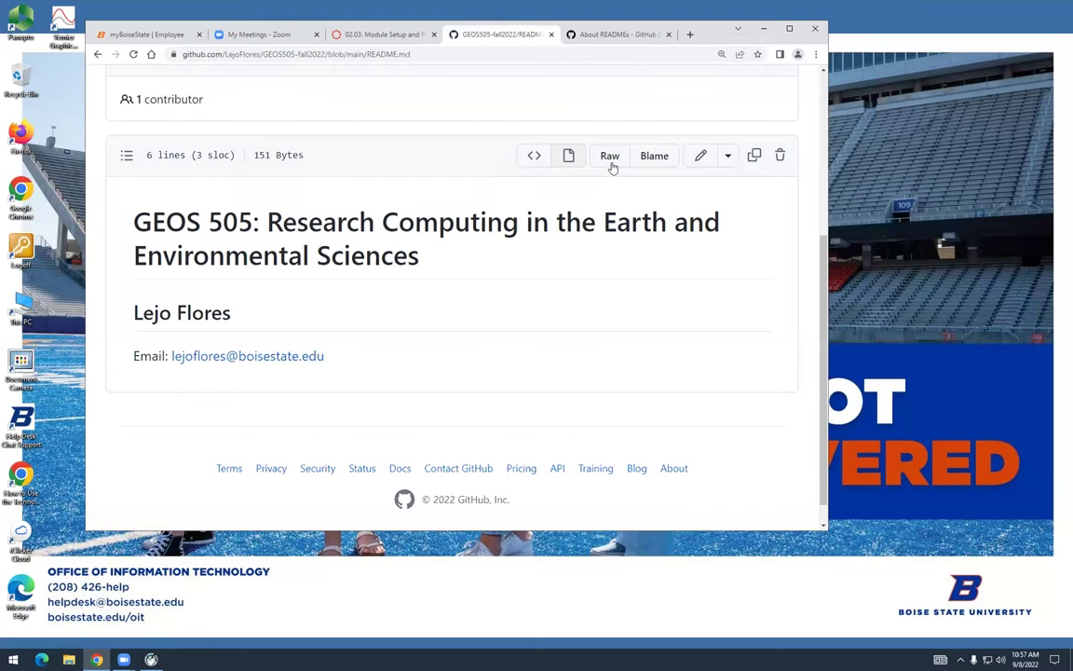
left_click(535, 158)
scroll(444, 233, "down", 3)
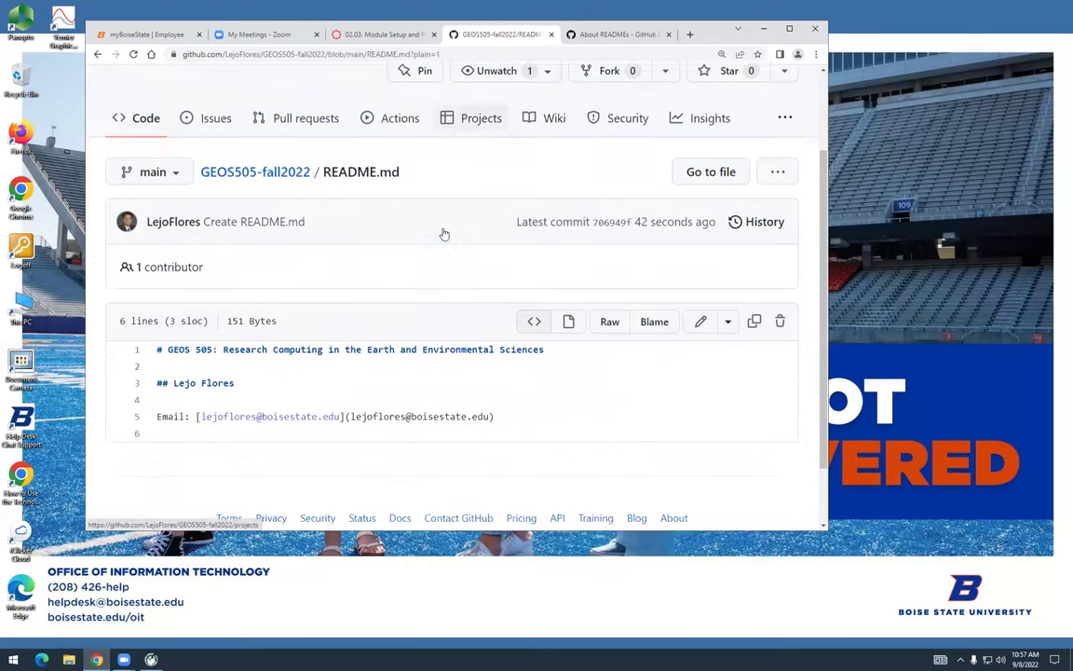
scroll(444, 234, "down", 2)
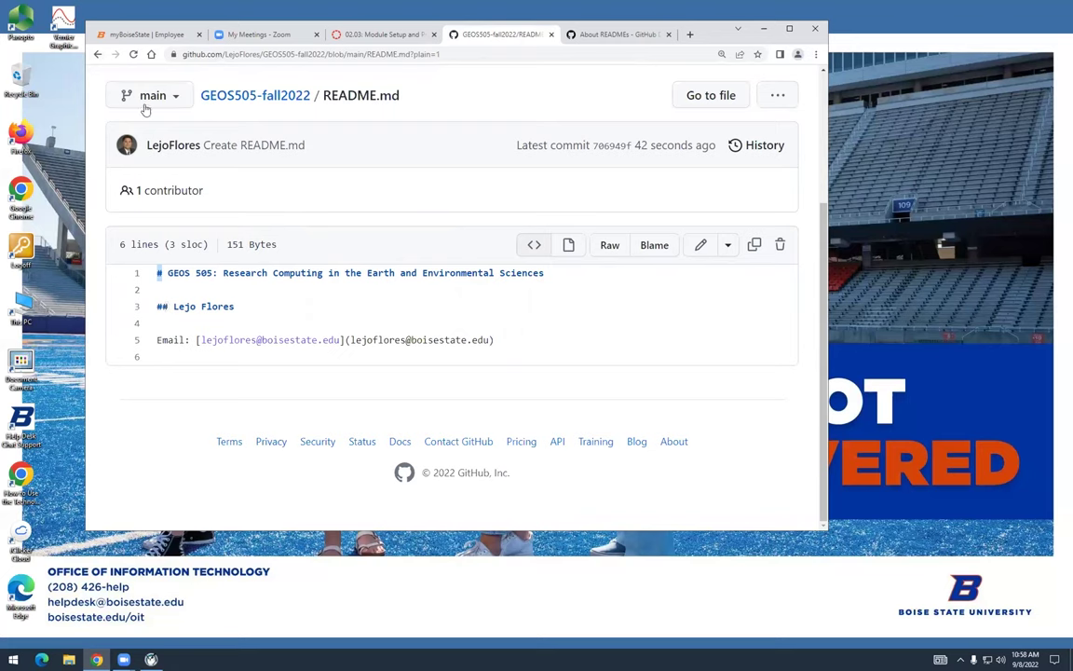
left_click(98, 56)
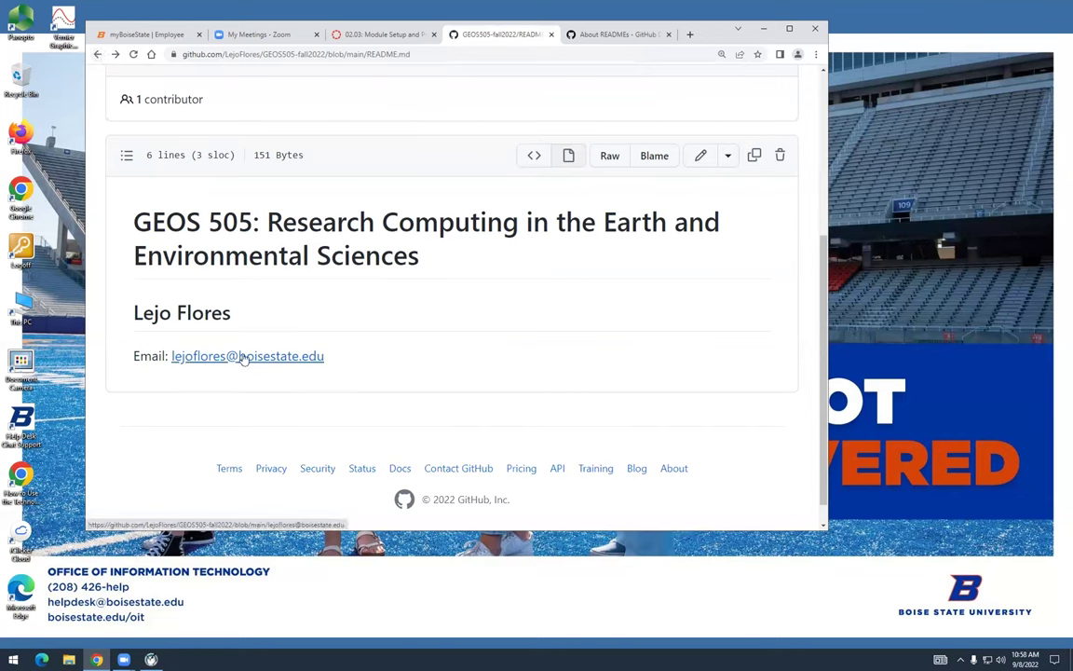
Test the email link, which gives a 404 page, then show the raw source again
left_click(242, 356)
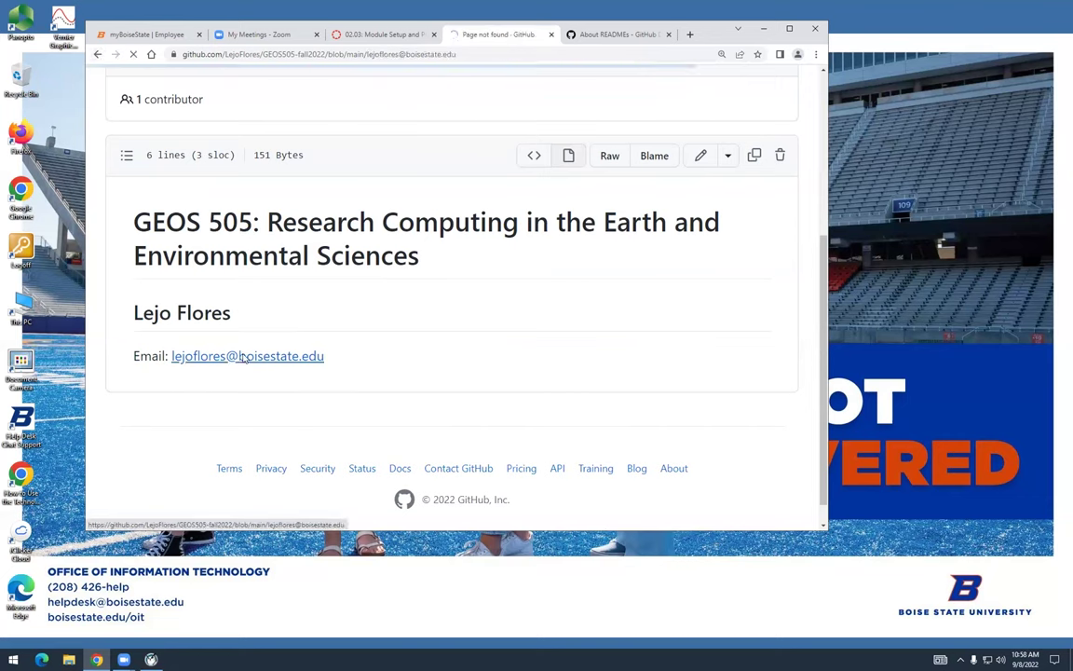
left_click(98, 55)
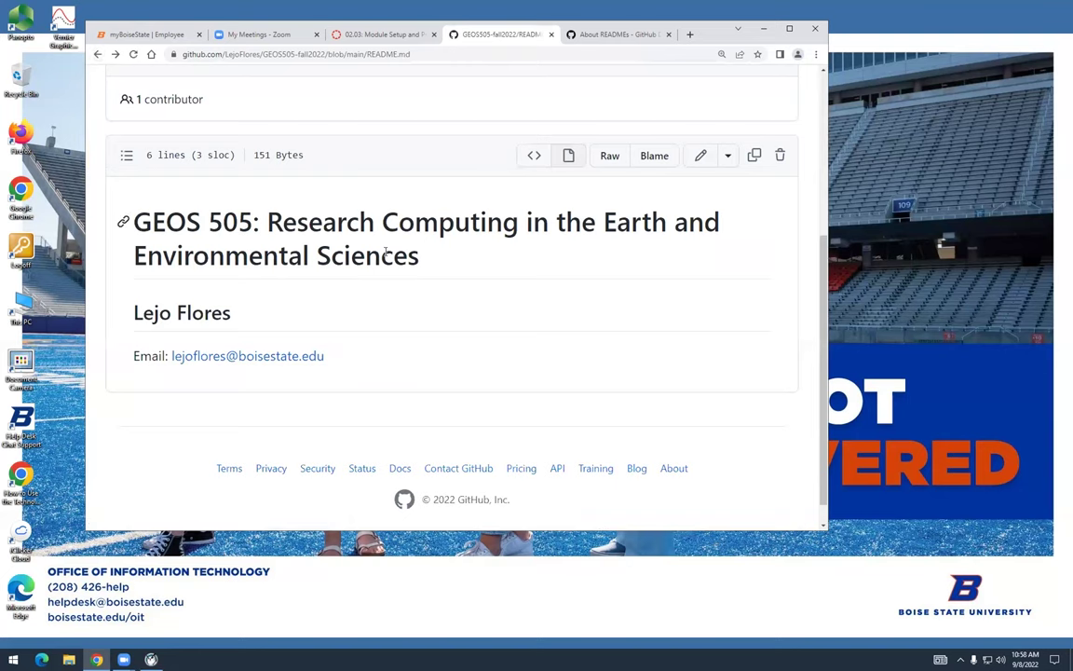
left_click(534, 155)
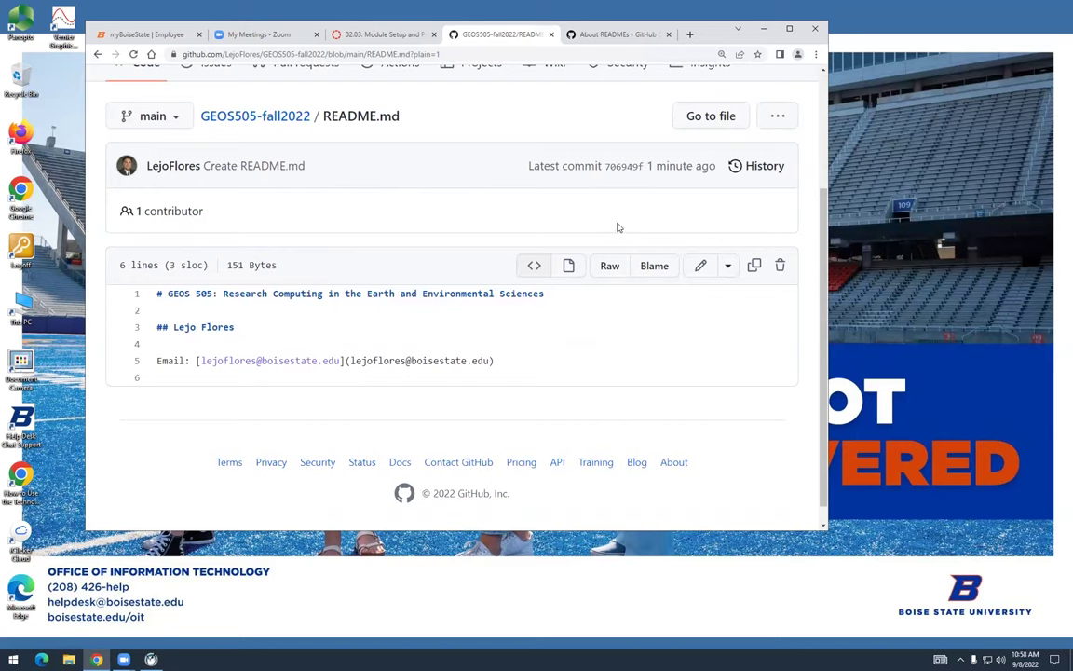
scroll(617, 226, "down", 1)
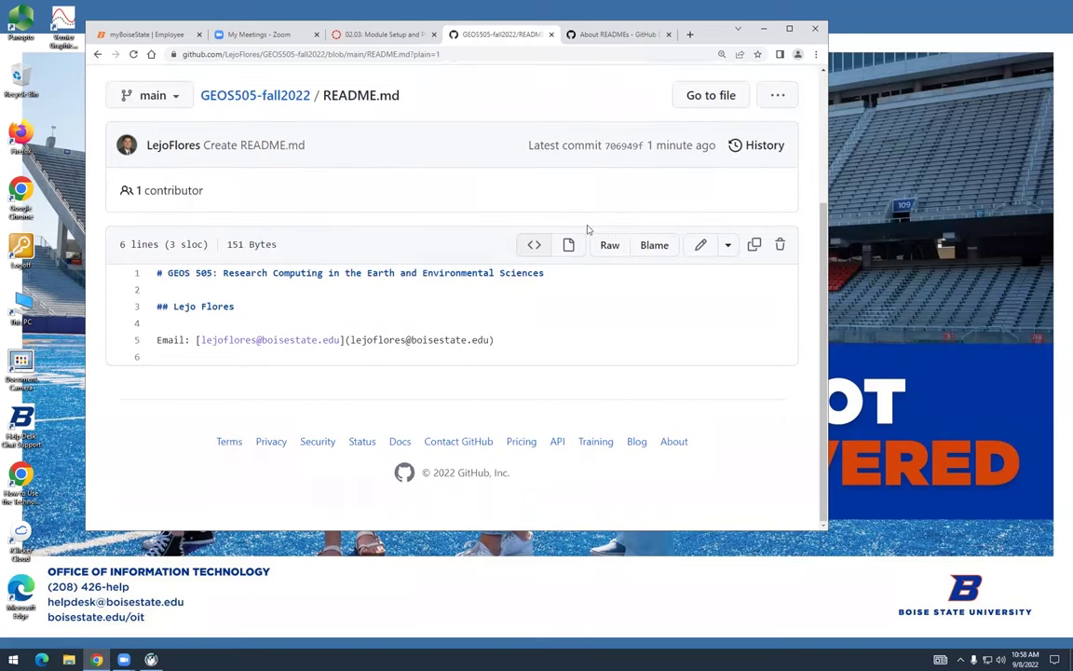
Insert 'mailto:' before the address in the line 5 email link target
left_click(702, 246)
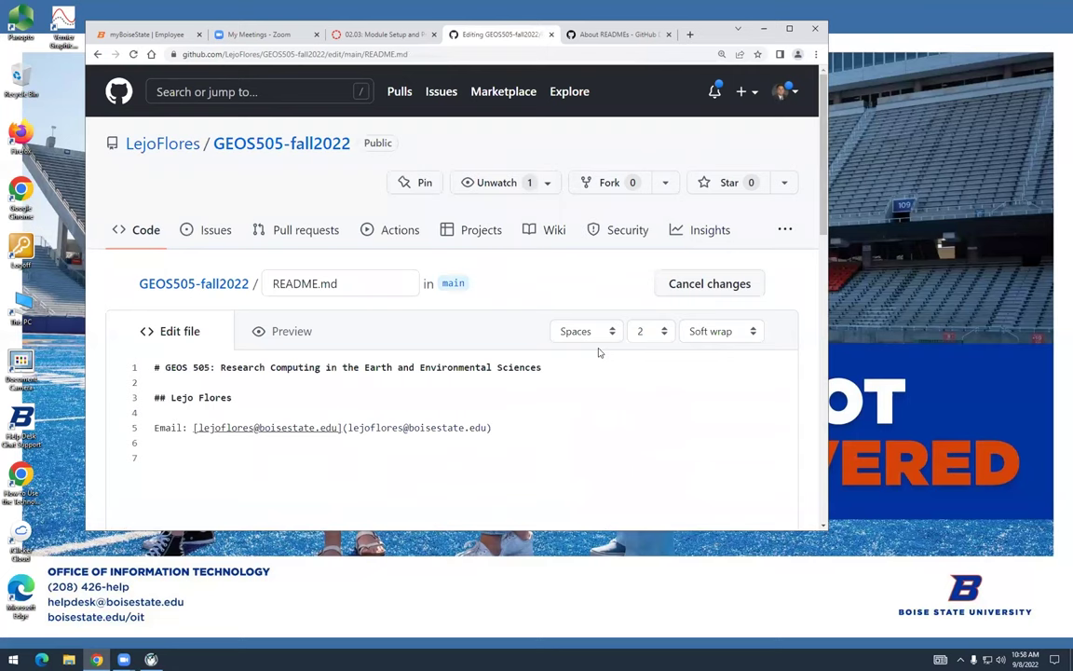
scroll(599, 352, "down", 3)
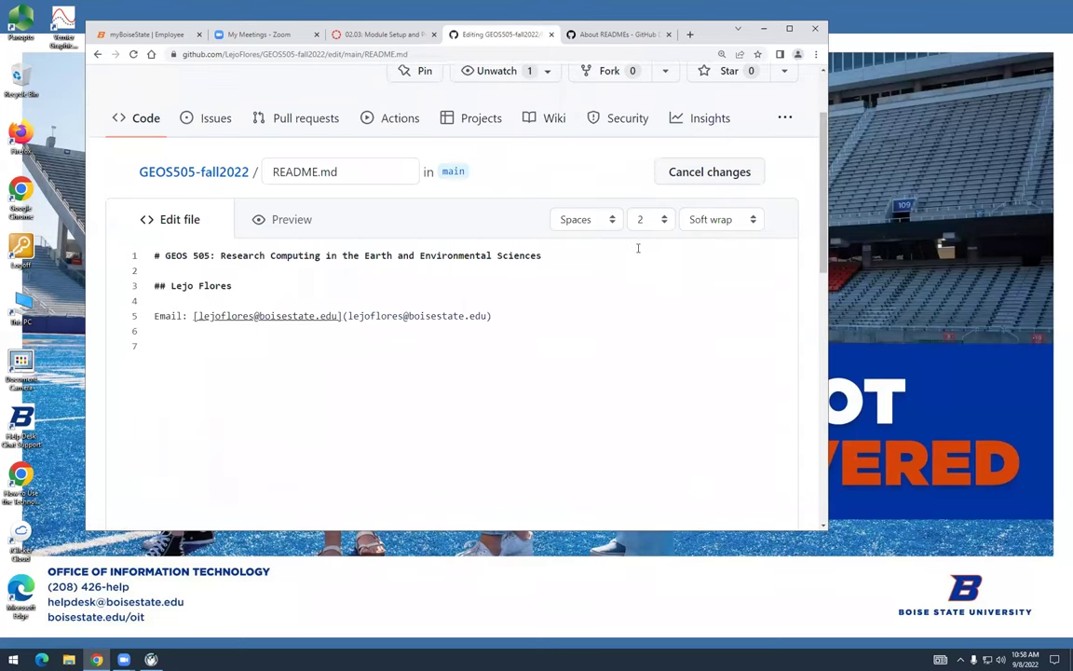
left_click(344, 316)
type("m")
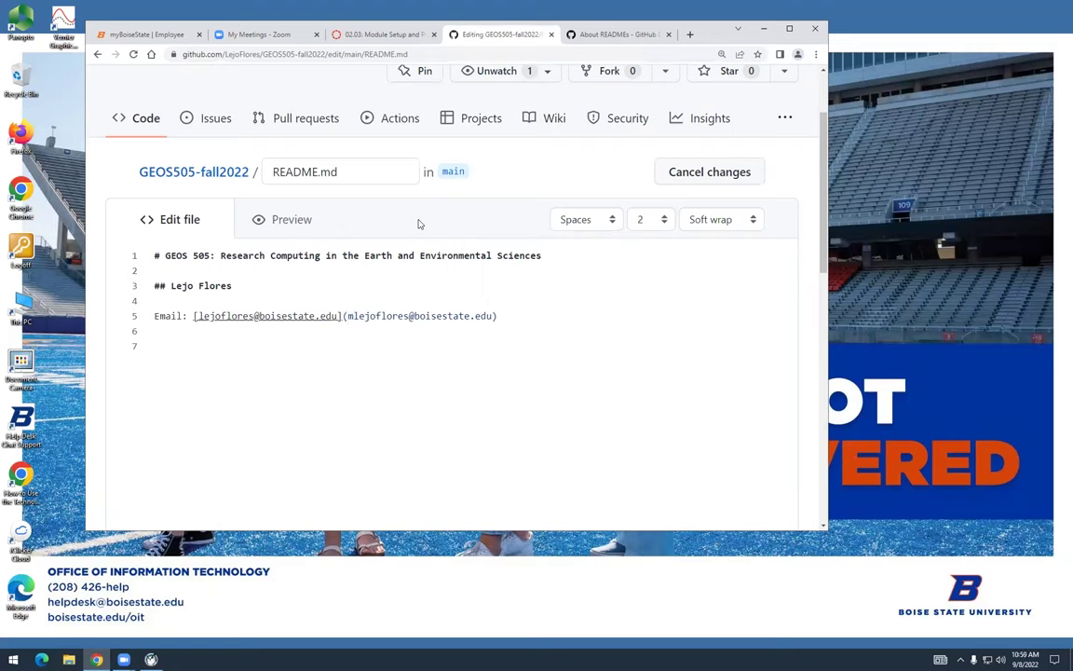
type("ailto")
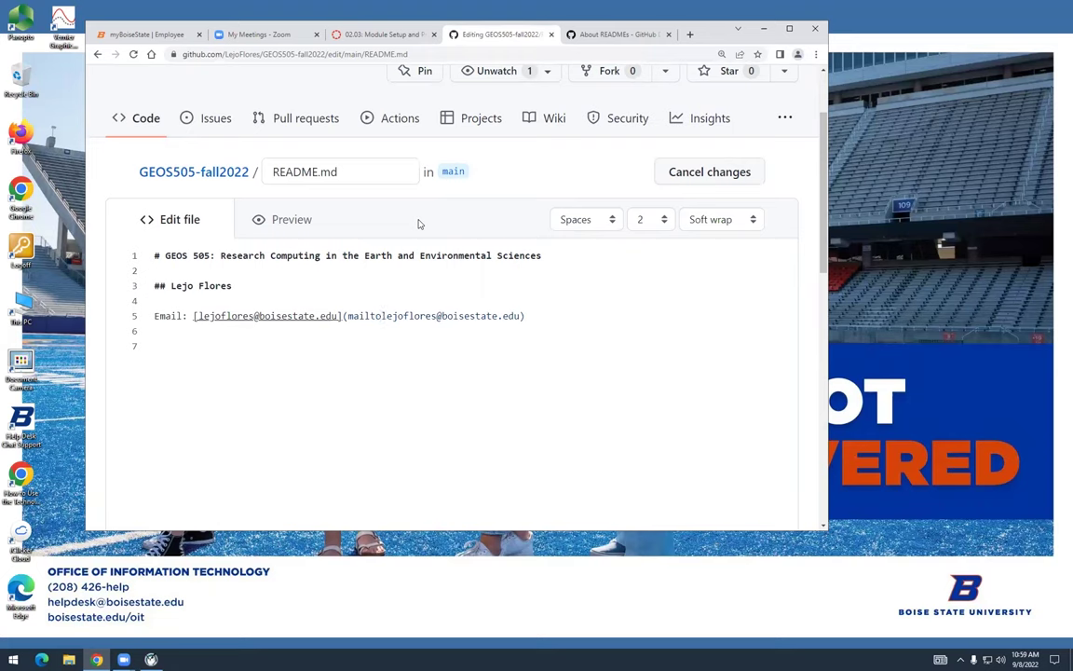
type(":")
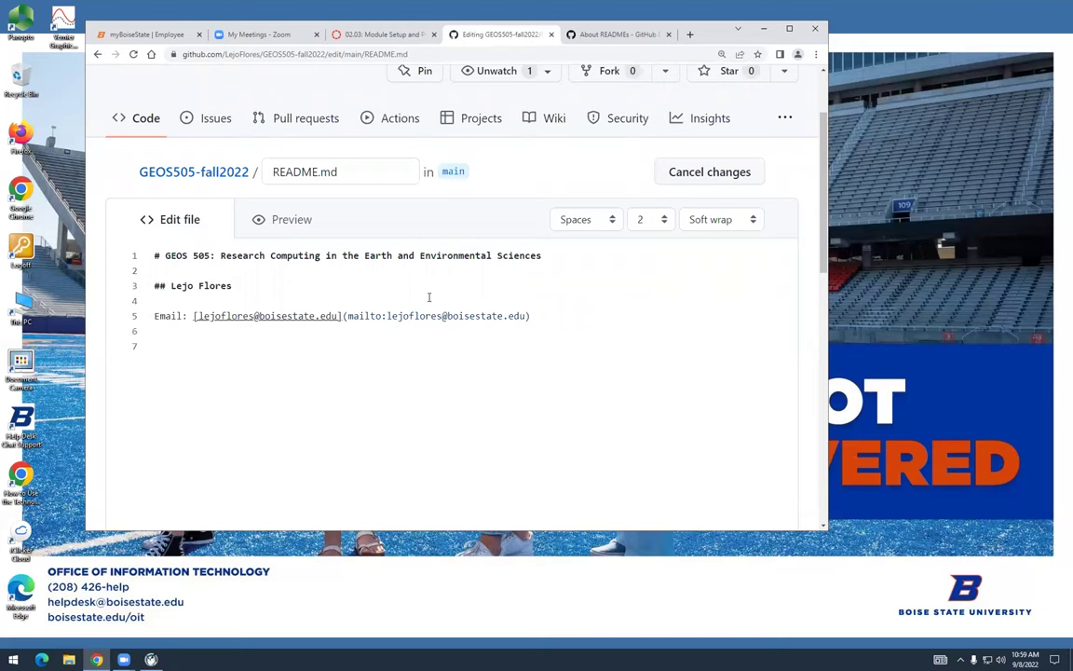
scroll(475, 295, "down", 6)
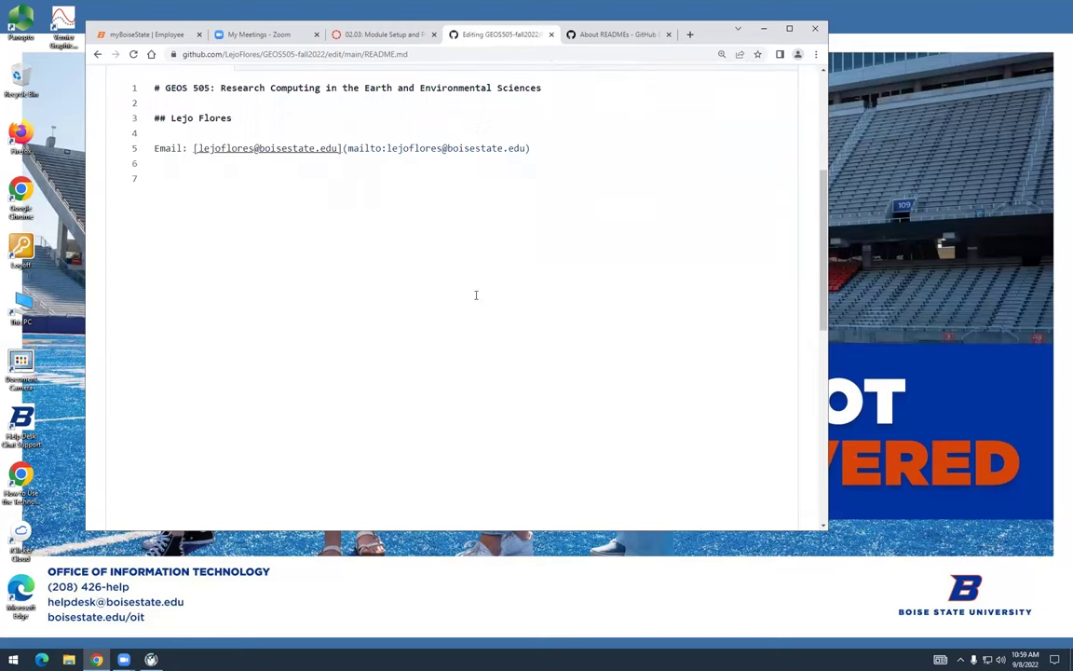
Commit the edit as 'Fix email hyperlink' and confirm the email link now opens mail
scroll(475, 300, "down", 2)
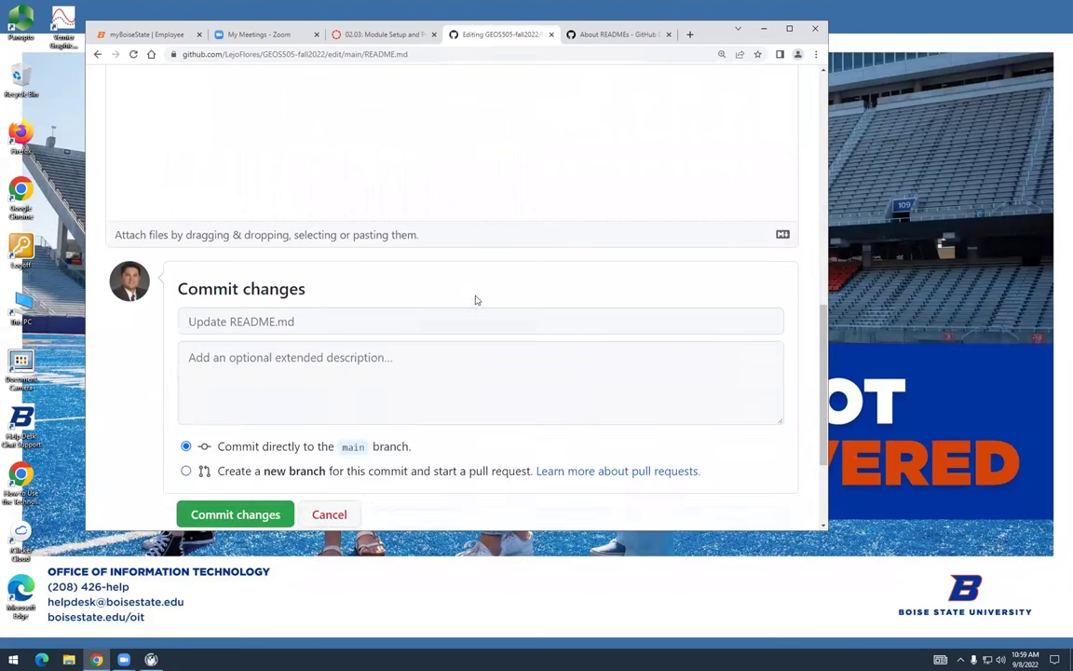
scroll(335, 311, "down", 2)
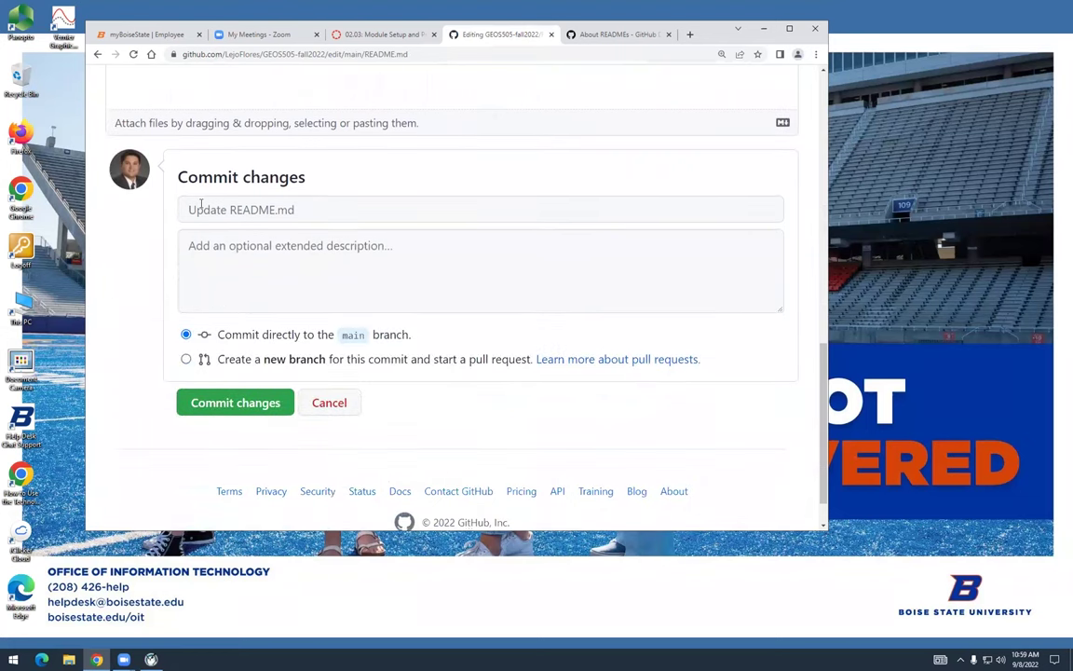
left_click(192, 211)
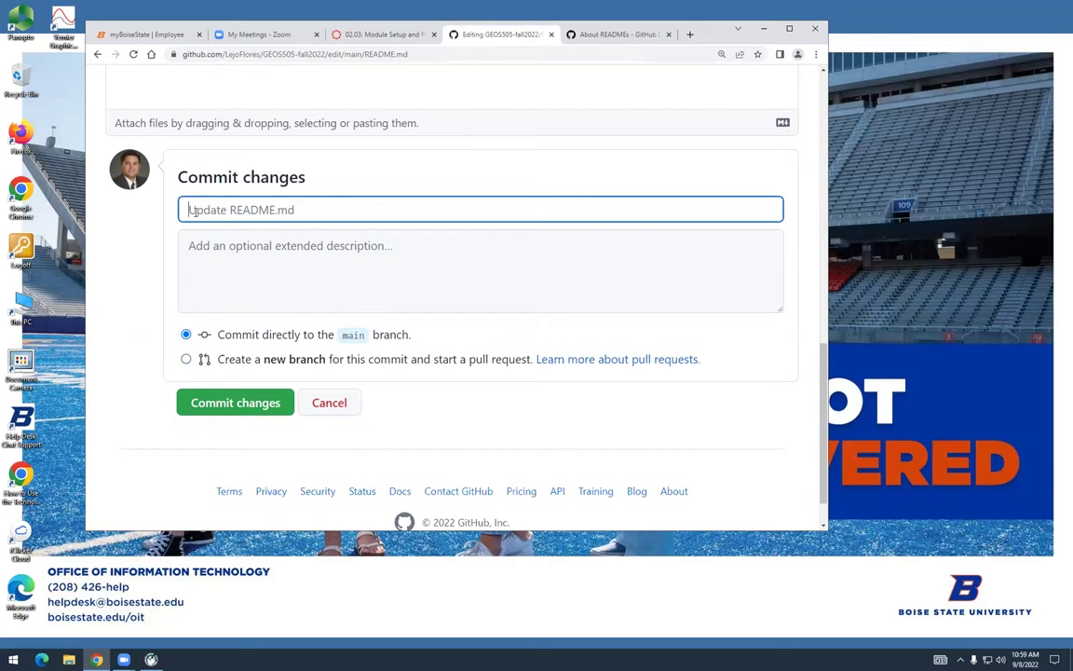
type("Fix e")
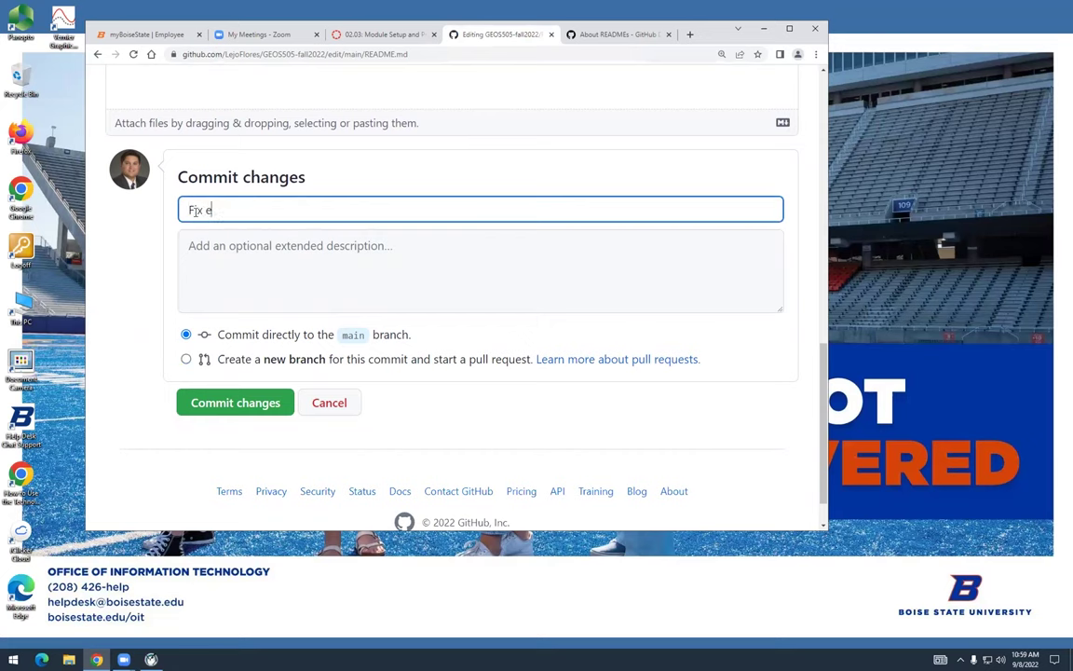
type("mail hyperlink")
left_click(237, 403)
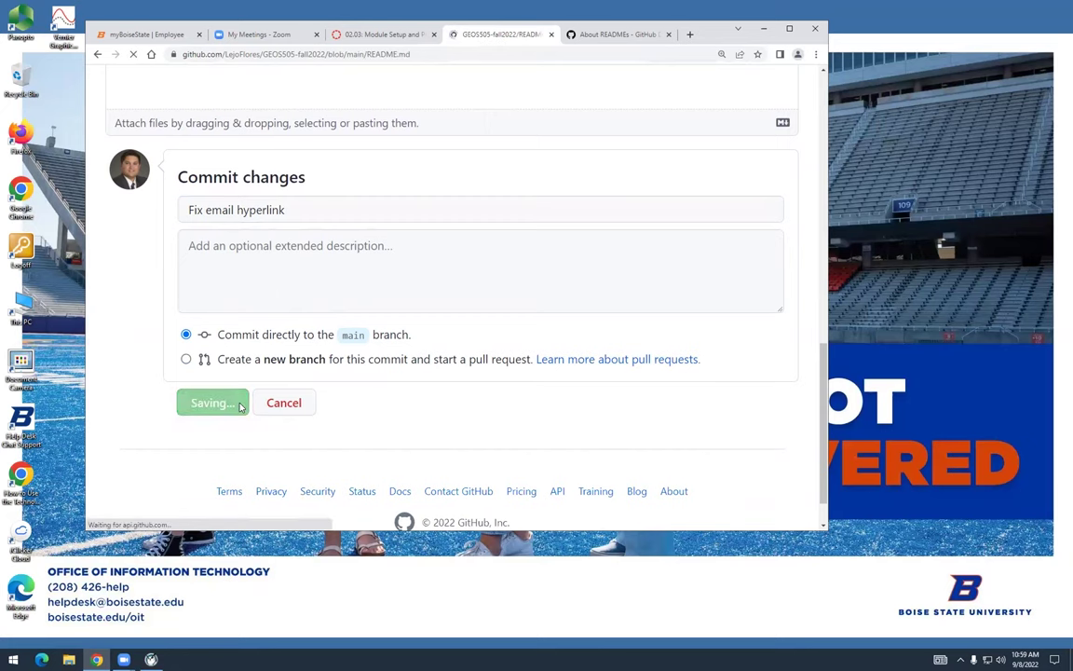
scroll(279, 391, "down", 3)
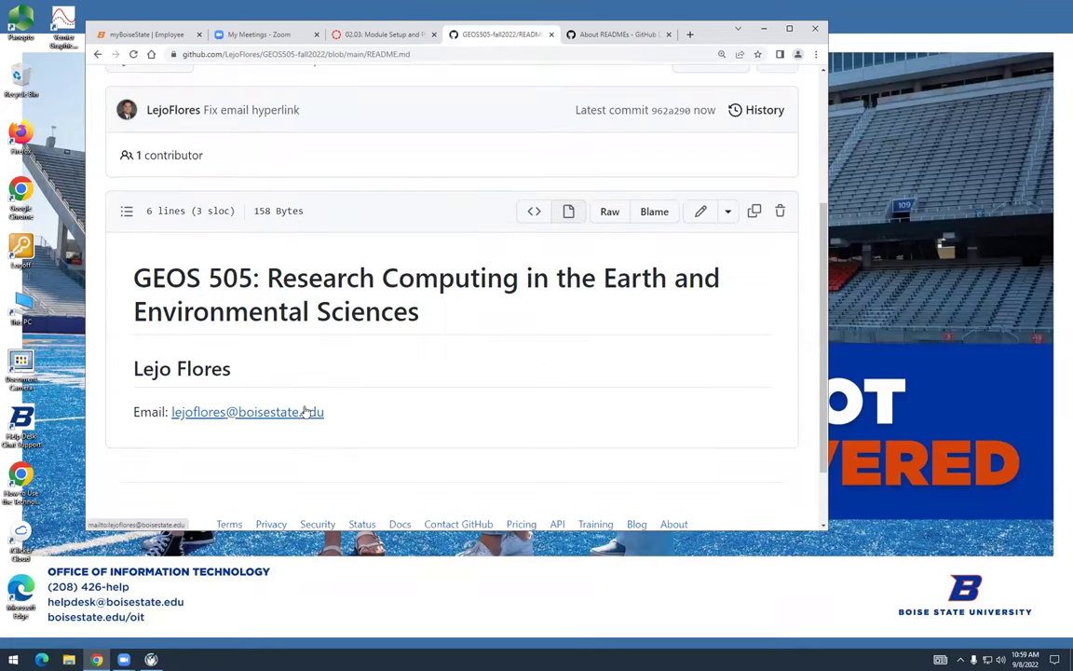
left_click(306, 411)
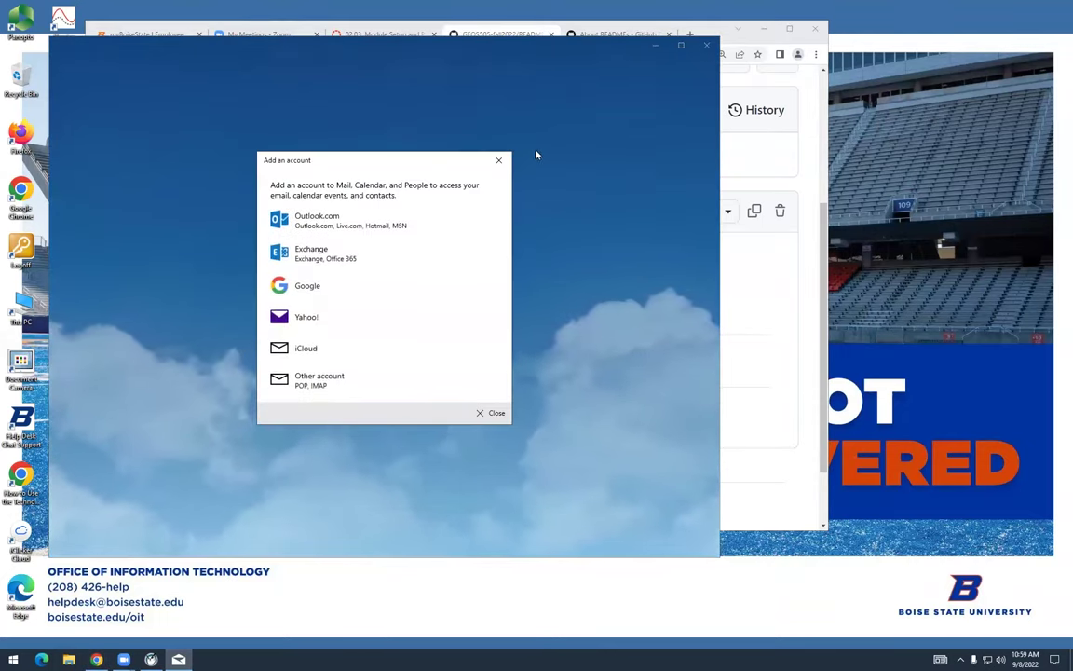
left_click(500, 164)
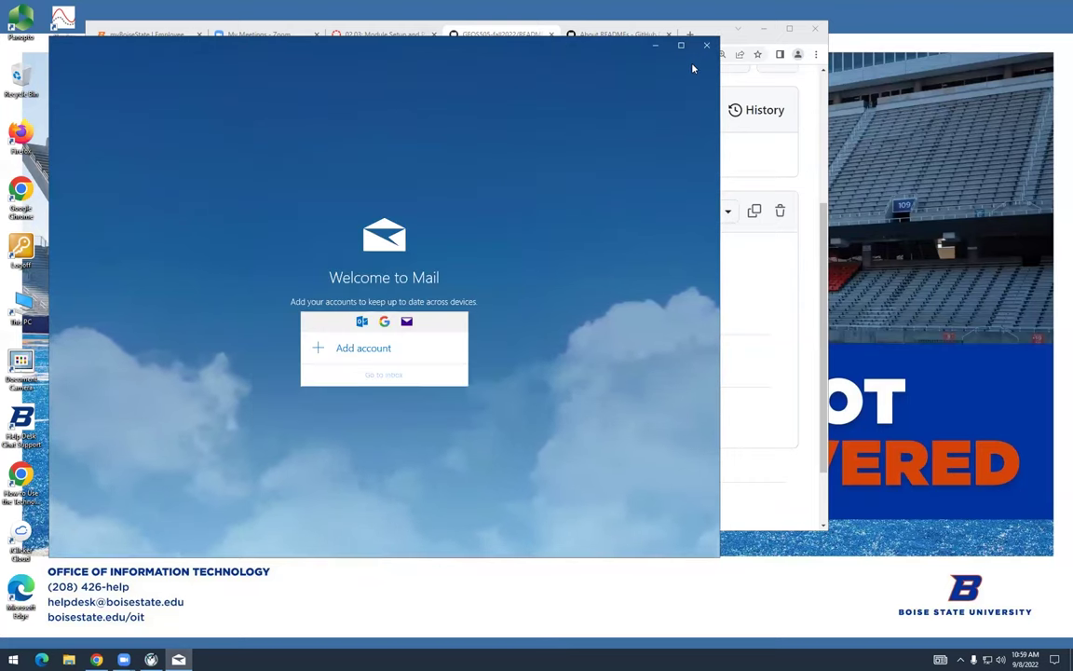
left_click(708, 47)
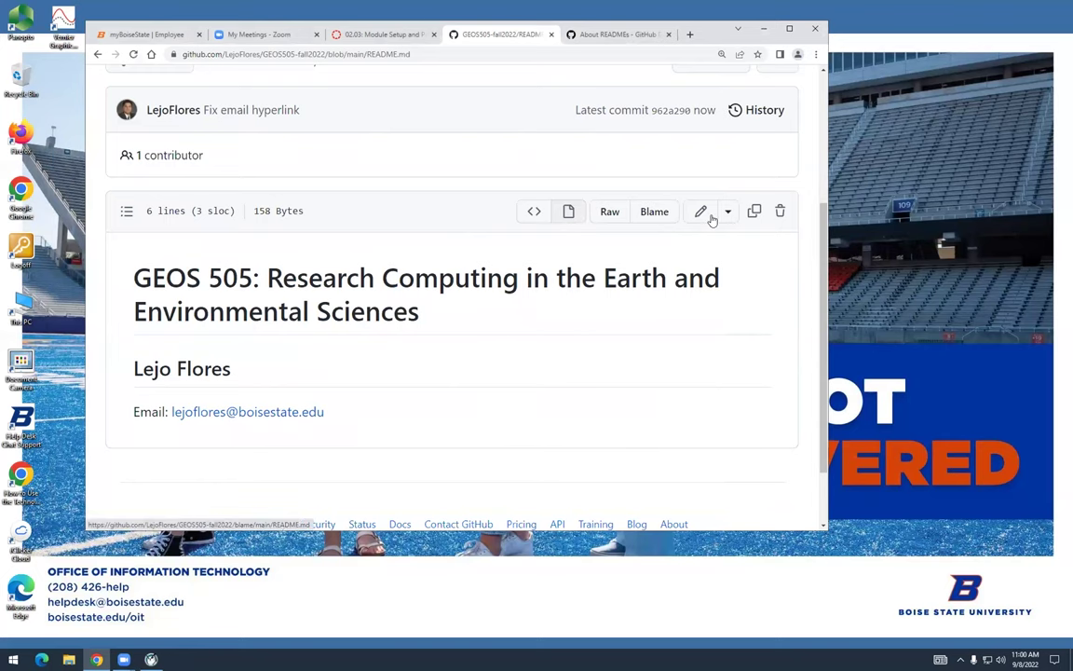
Return to the GEOS505-fall2022 home page and select its URL in the address bar
scroll(620, 260, "up", 2)
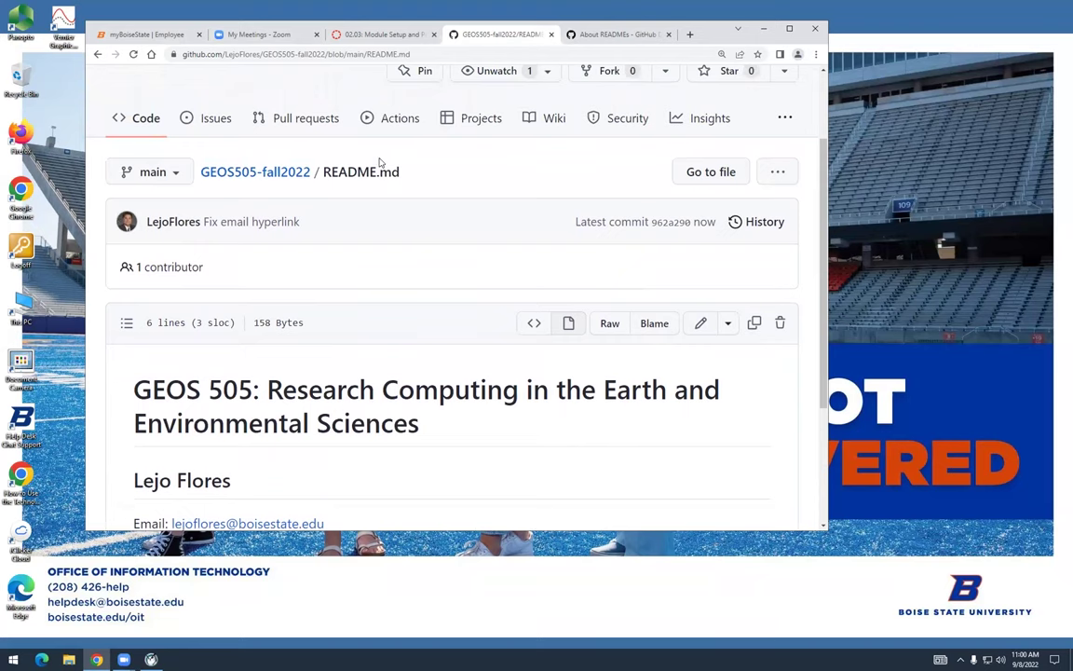
scroll(372, 149, "down", 1)
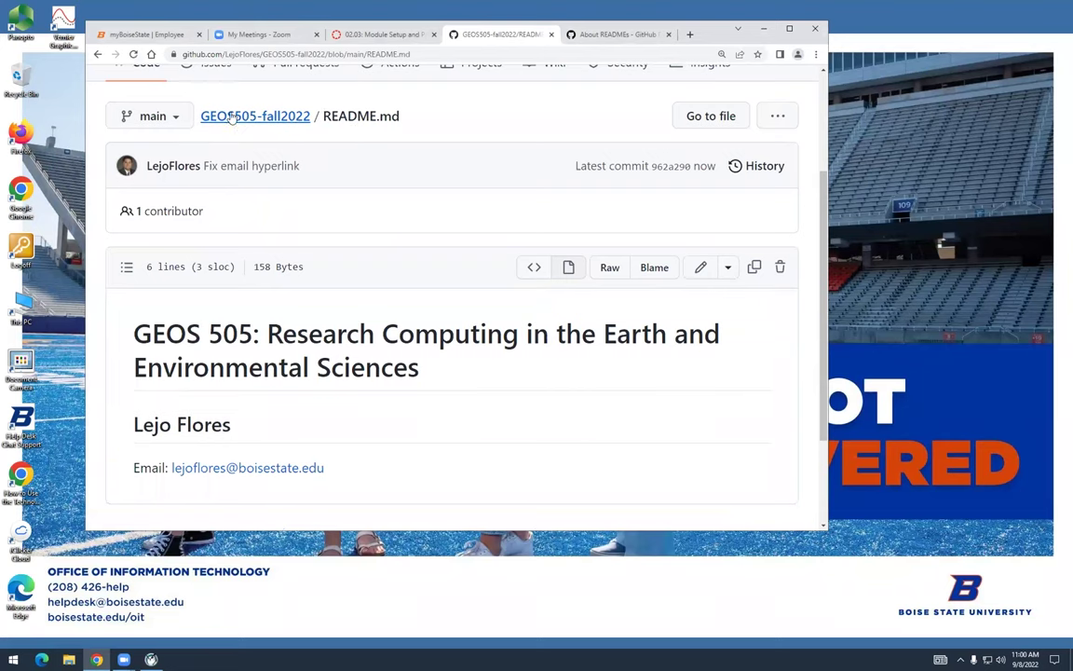
scroll(292, 116, "up", 2)
left_click(292, 87)
left_click_drag(333, 53, 238, 54)
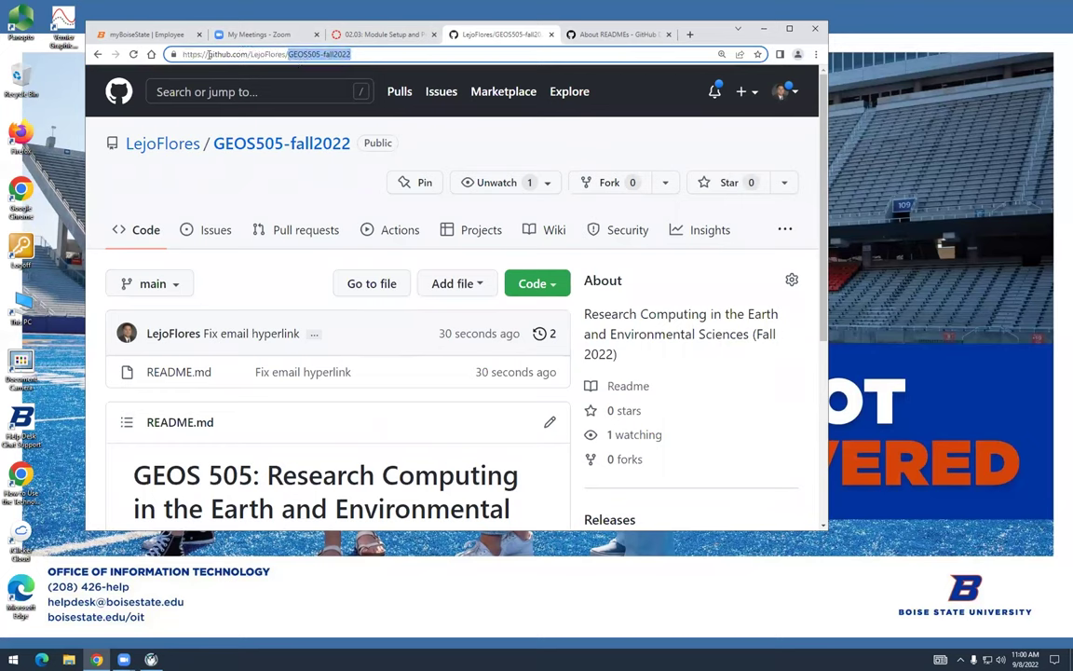
left_click_drag(168, 54, 384, 55)
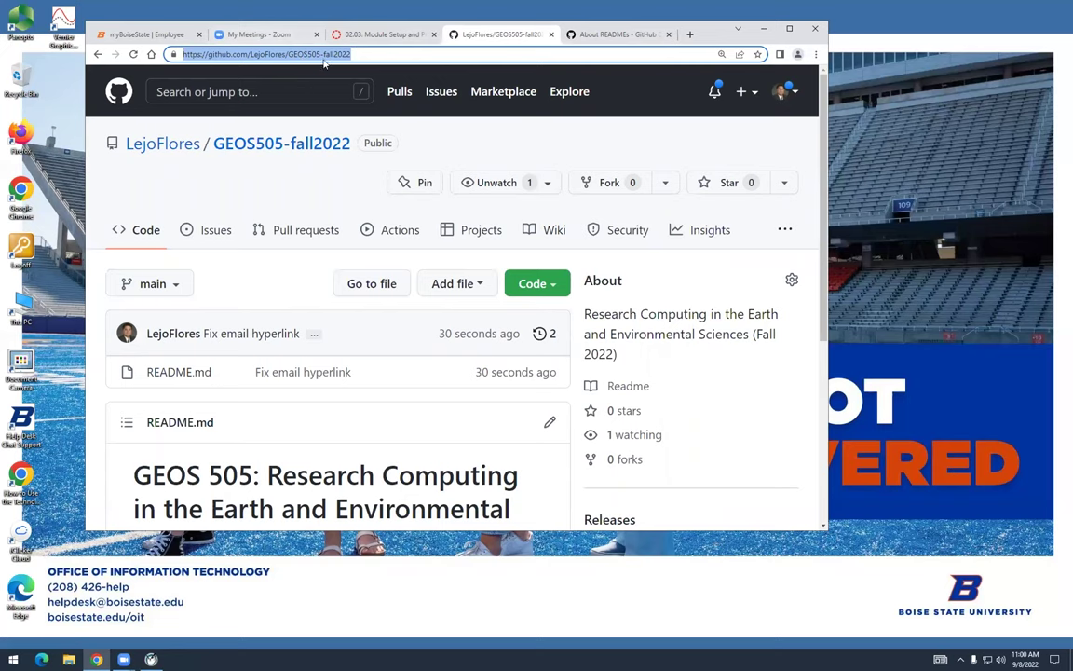
scroll(312, 130, "down", 2)
scroll(315, 134, "down", 2)
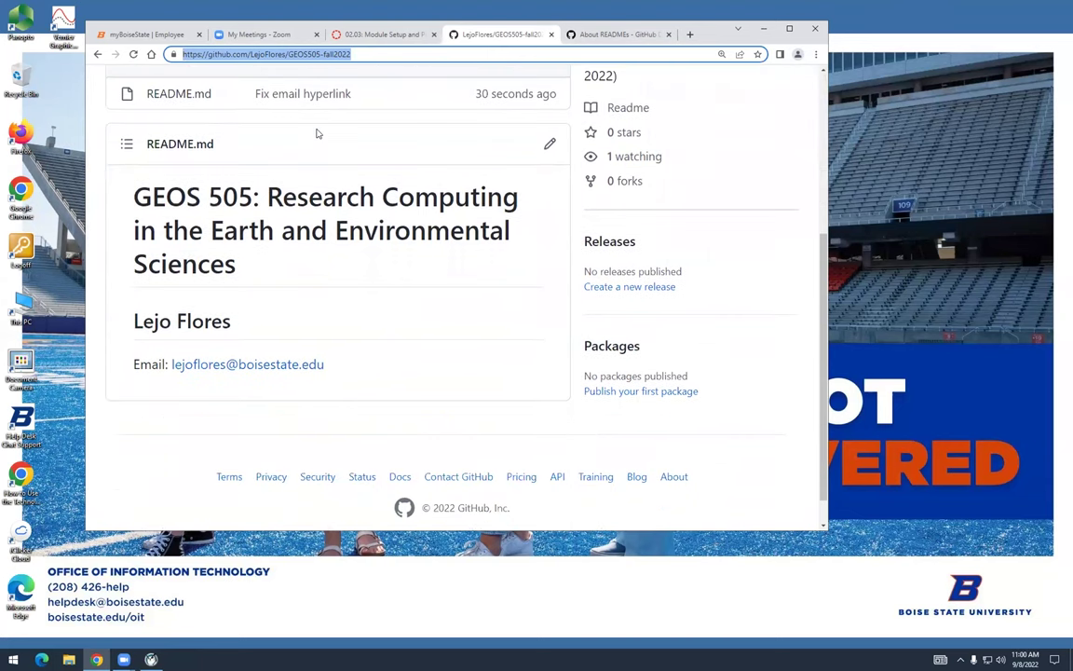
scroll(280, 135, "up", 1)
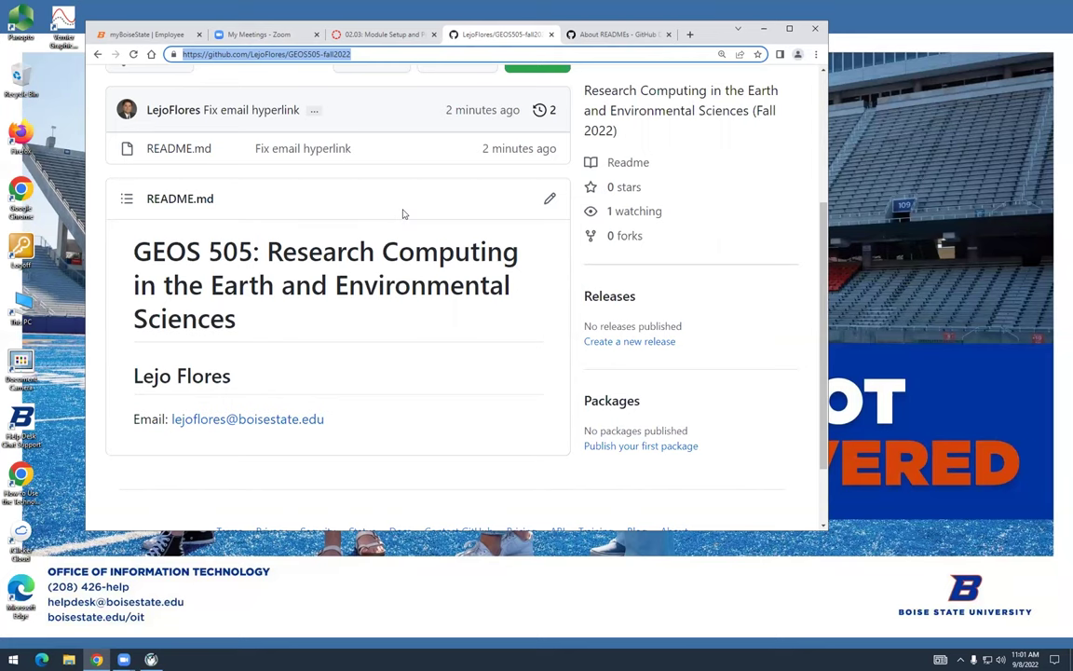
From the About READMEs tab, search the web for 'markdown cheat sheet github'
left_click(637, 37)
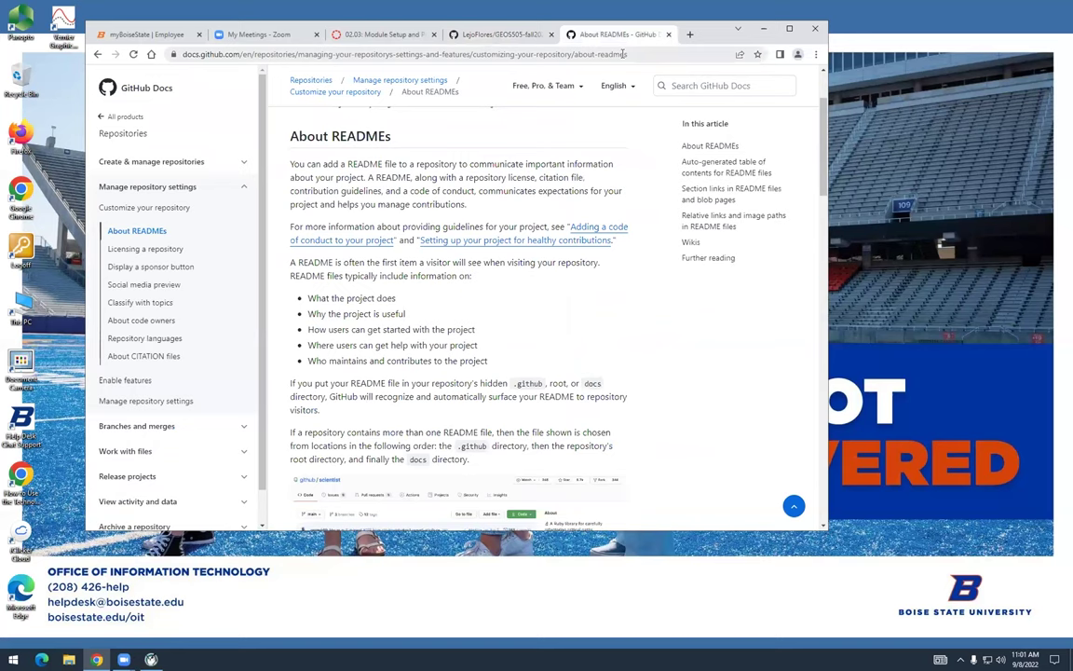
left_click(622, 54)
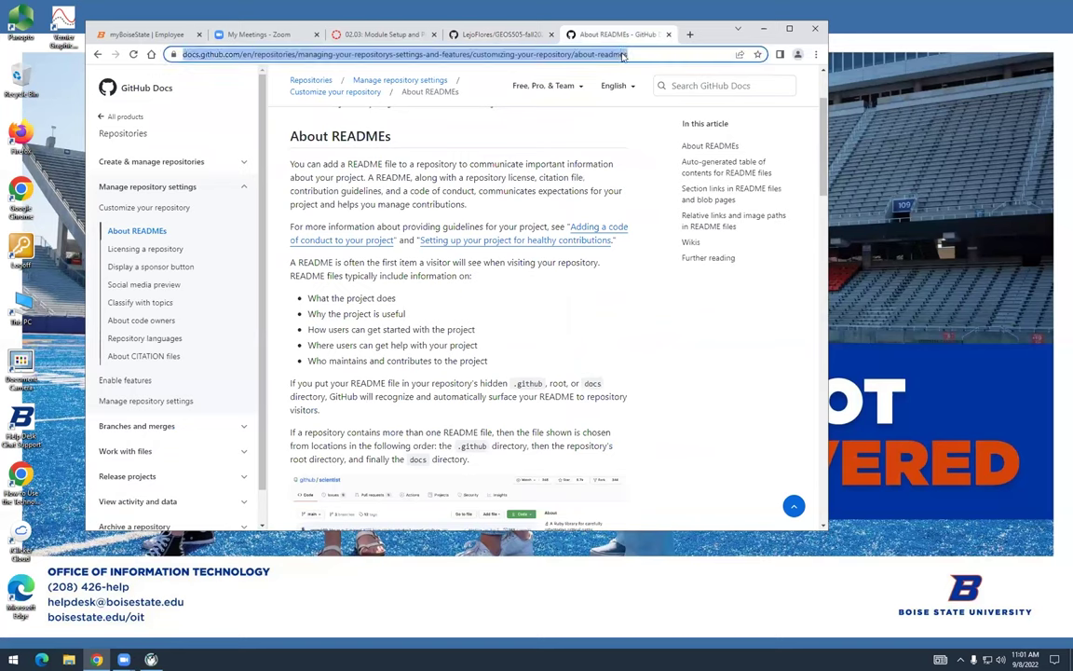
type("mark")
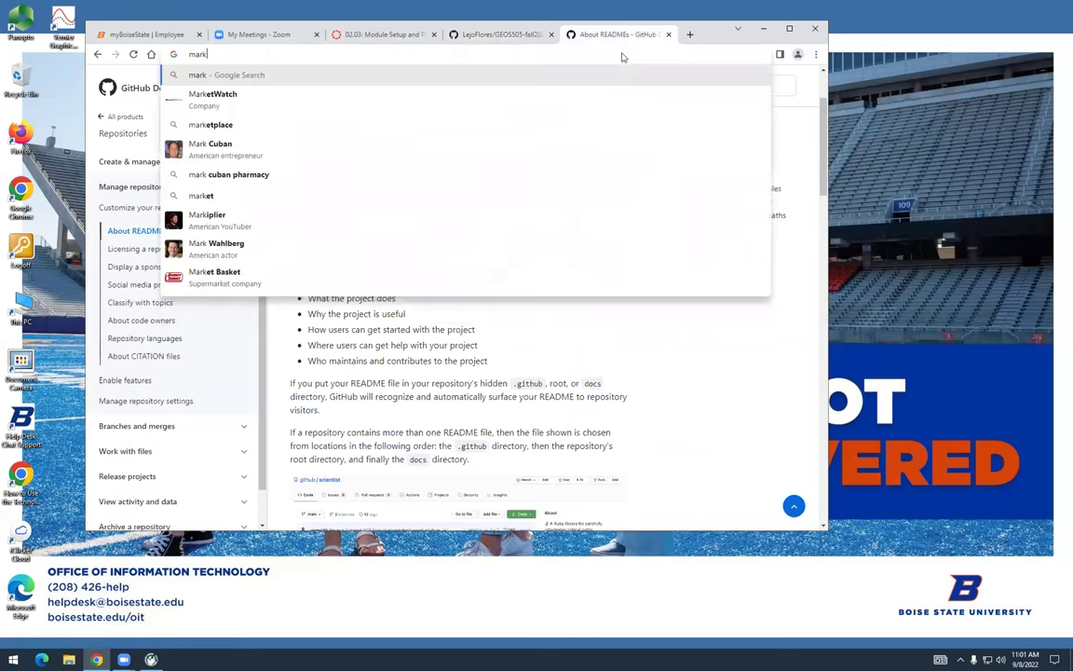
type("down ch")
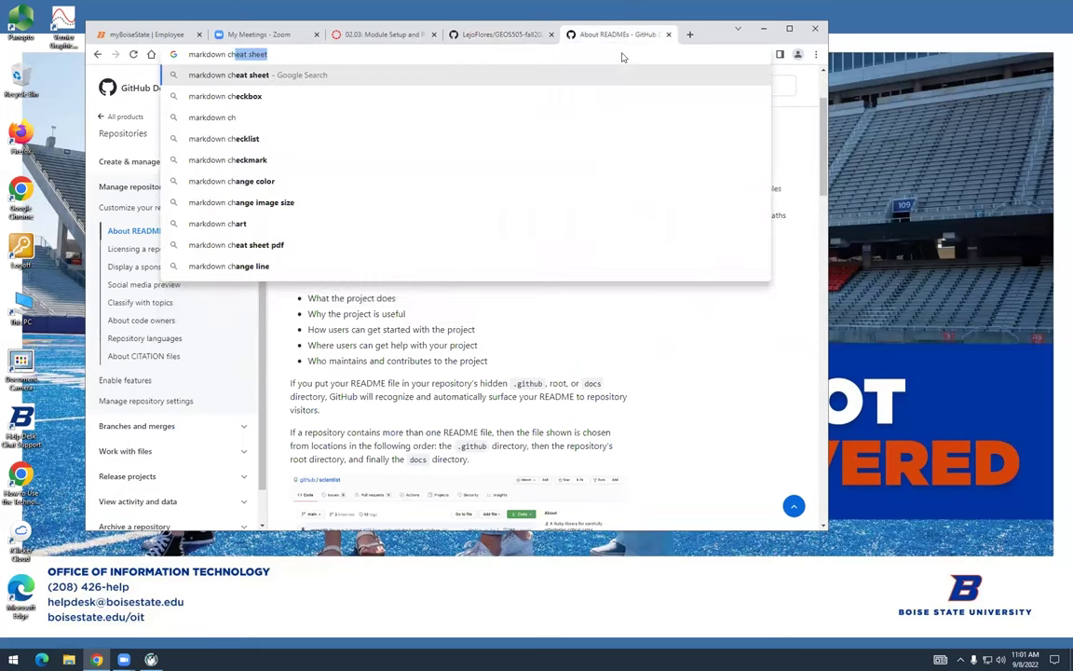
key("Right")
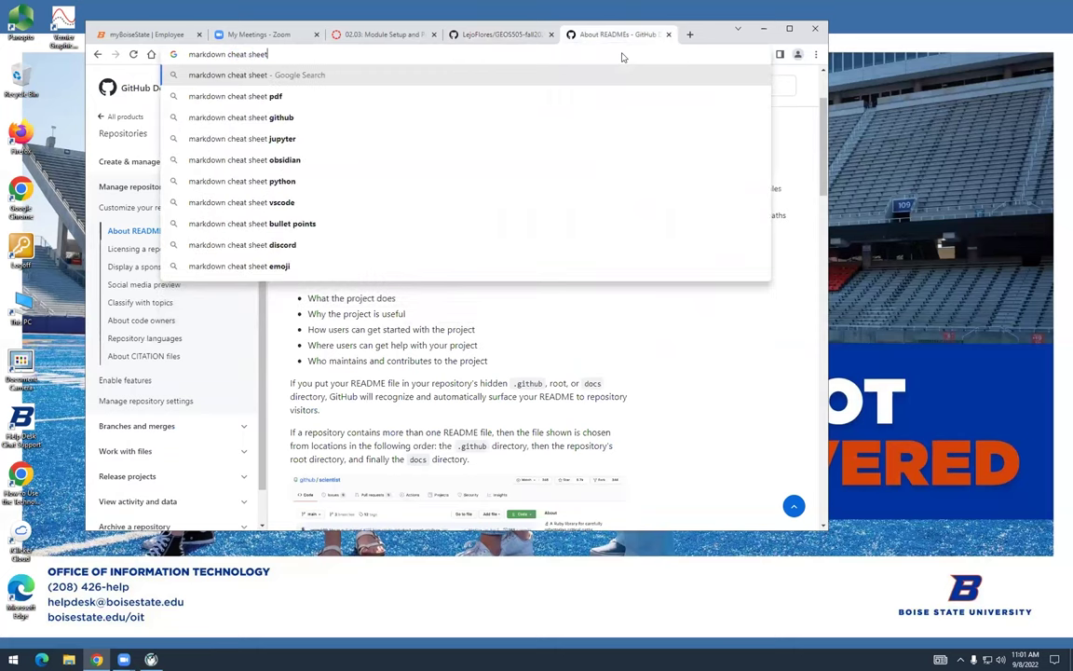
key("Down")
key("Down")
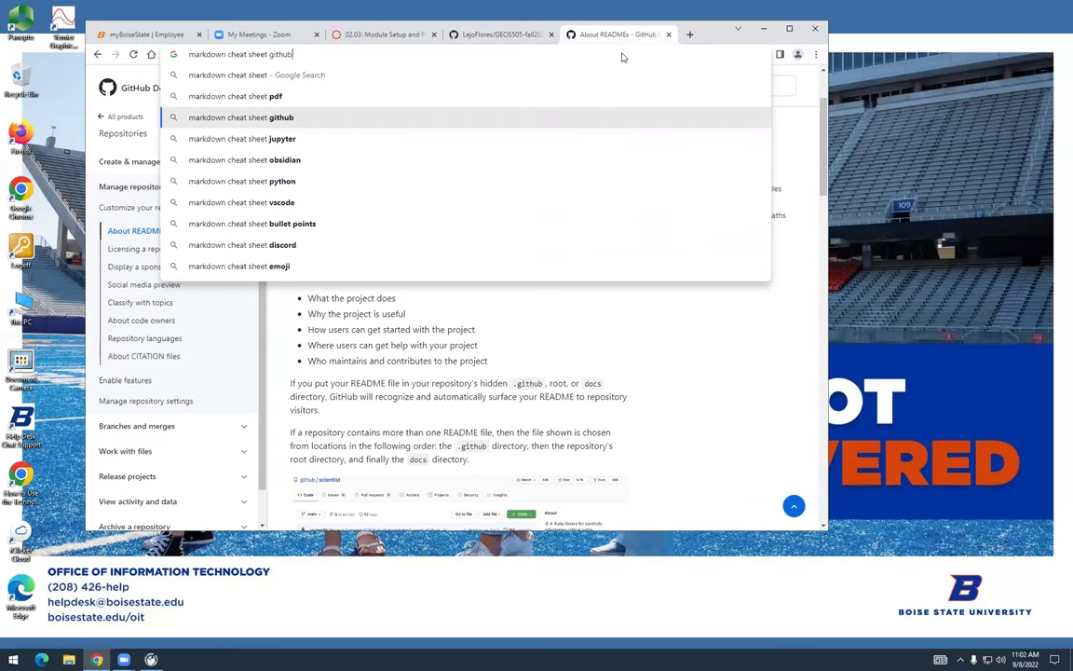
left_click(471, 117)
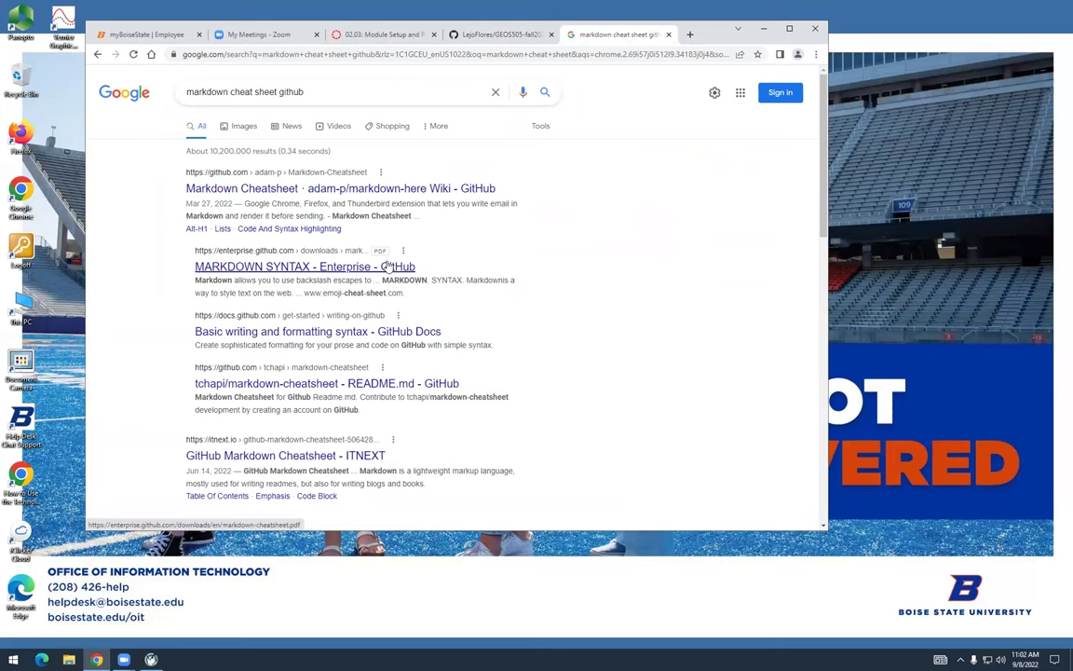
Open the adam-p Markdown Cheatsheet wiki result and browse its Headers and Emphasis sections
left_click(410, 193)
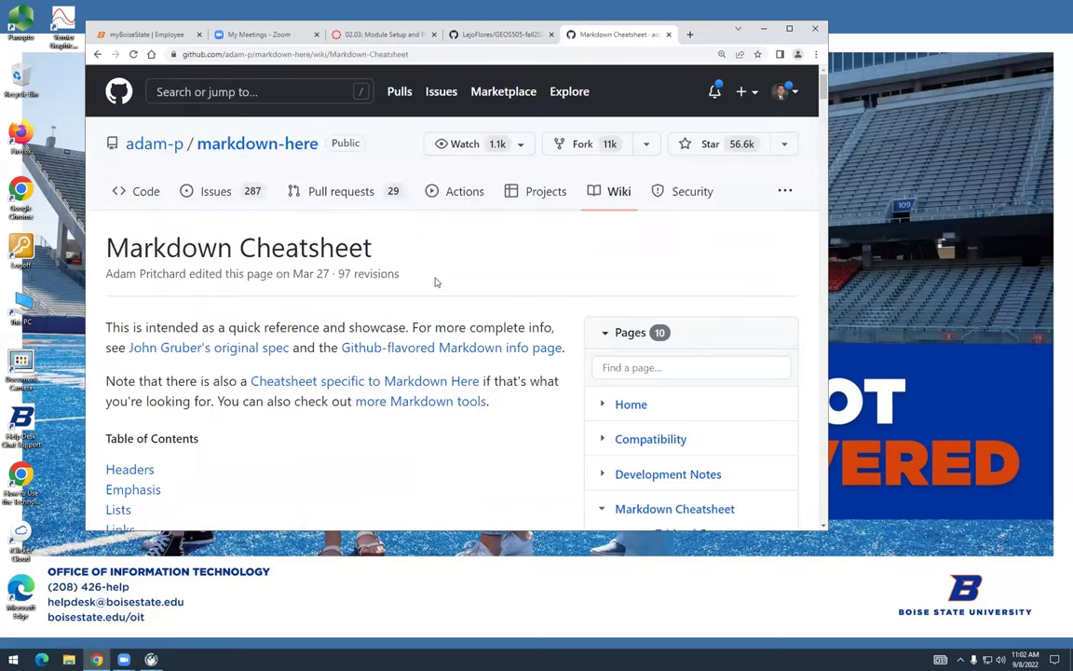
scroll(434, 281, "down", 3)
scroll(435, 281, "down", 6)
scroll(435, 281, "down", 4)
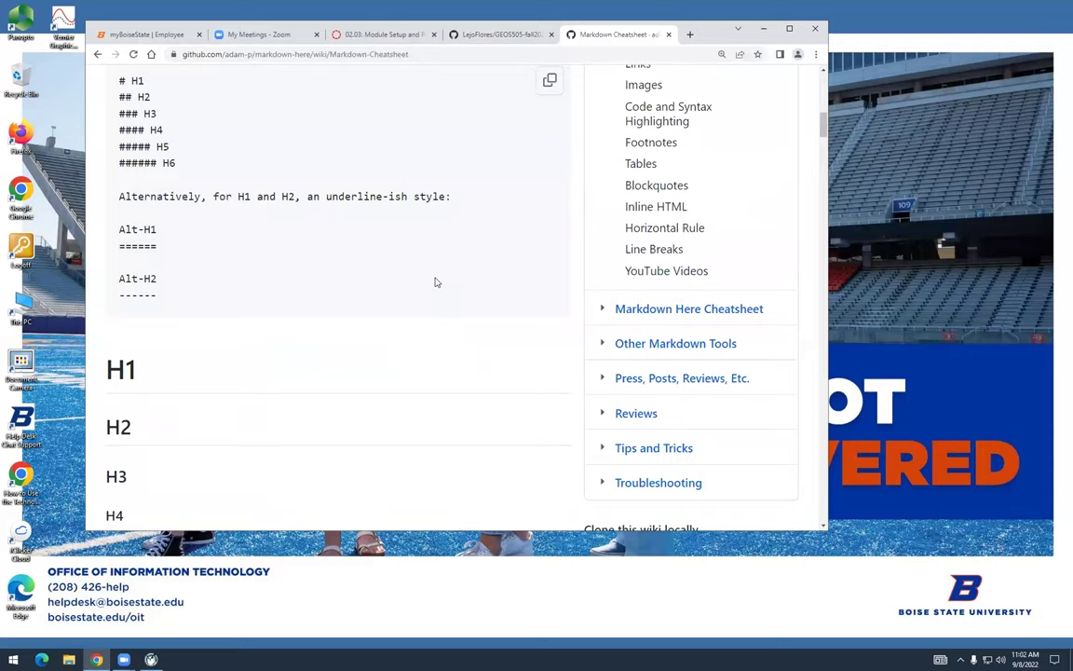
scroll(435, 281, "down", 11)
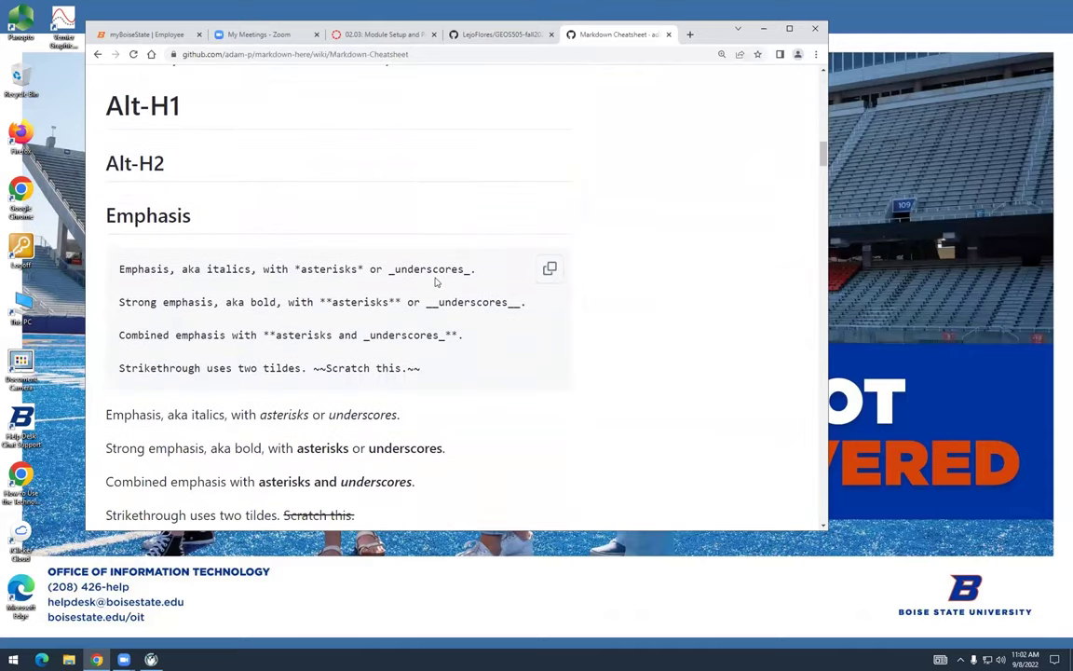
scroll(435, 281, "up", 3)
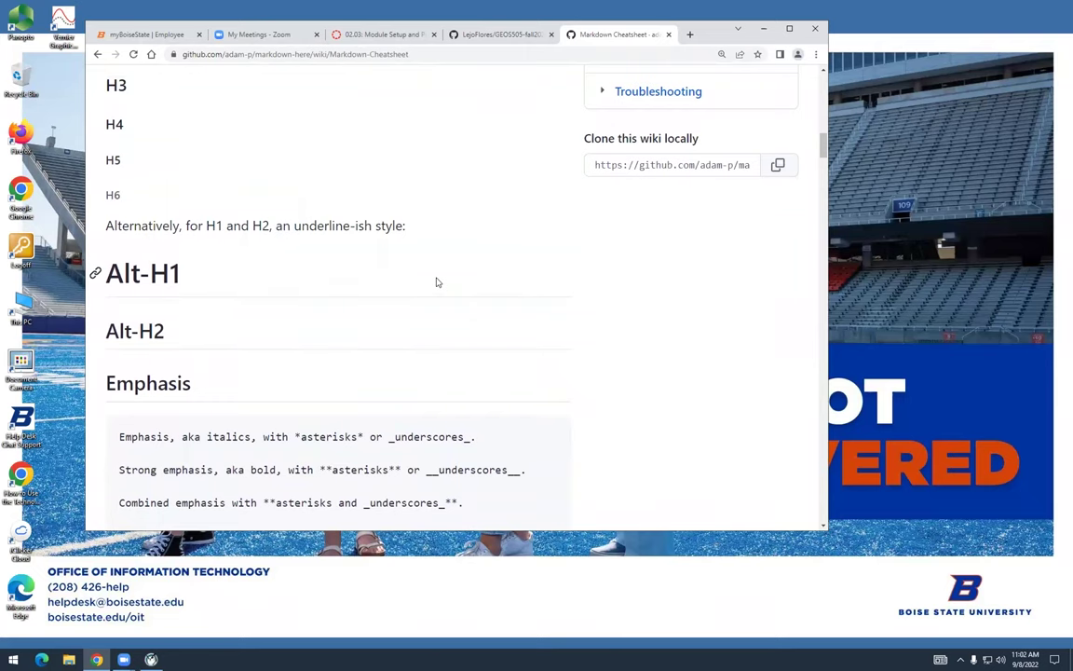
scroll(435, 281, "up", 11)
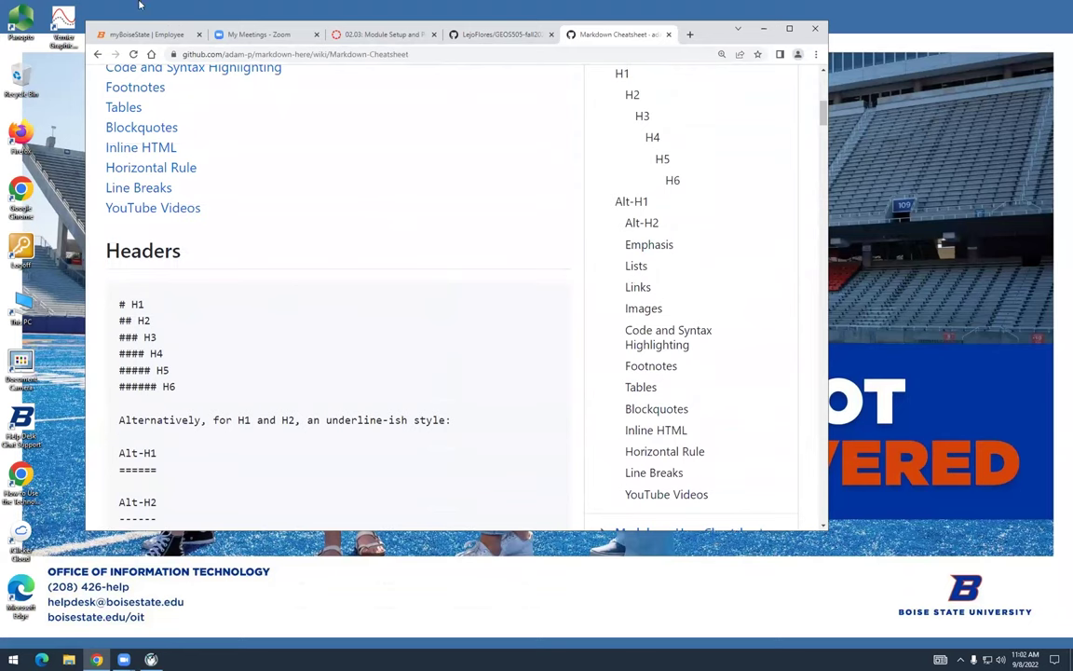
Return to the search results and download the 'MARKDOWN SYNTAX - Enterprise - GitHub' PDF to the Desktop
left_click(97, 54)
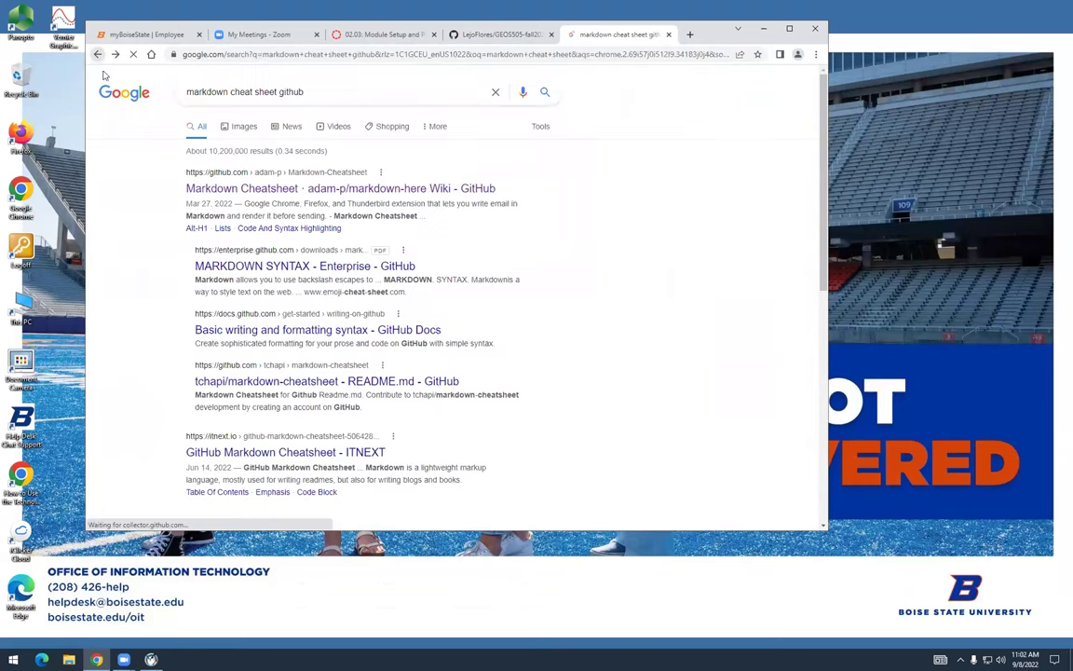
left_click(258, 267)
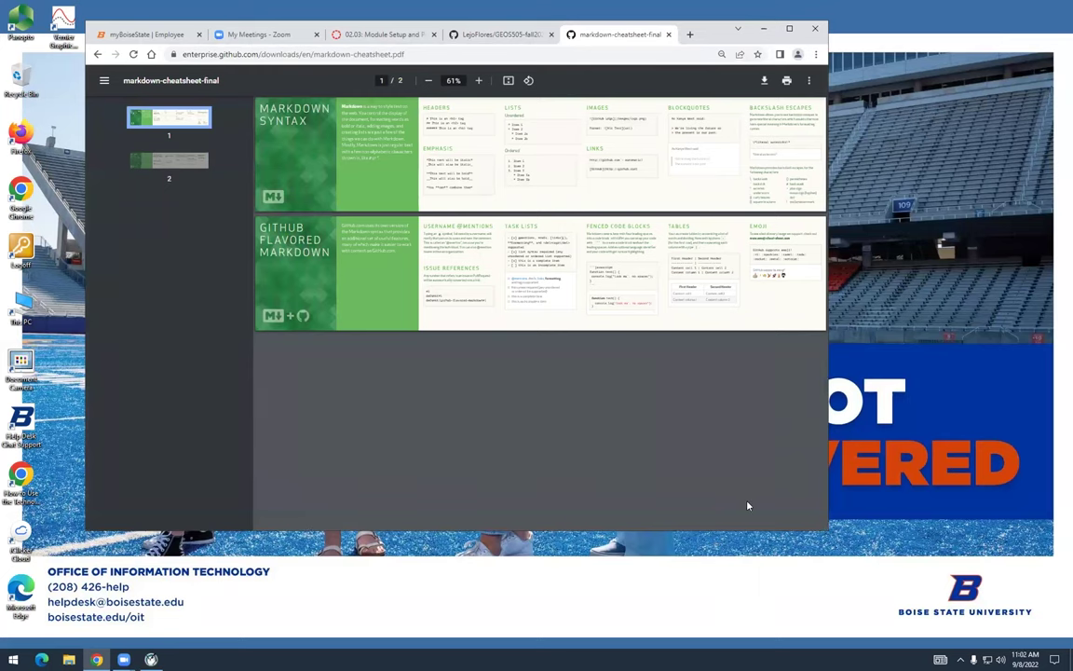
left_click(764, 82)
left_click(132, 108)
left_click(527, 336)
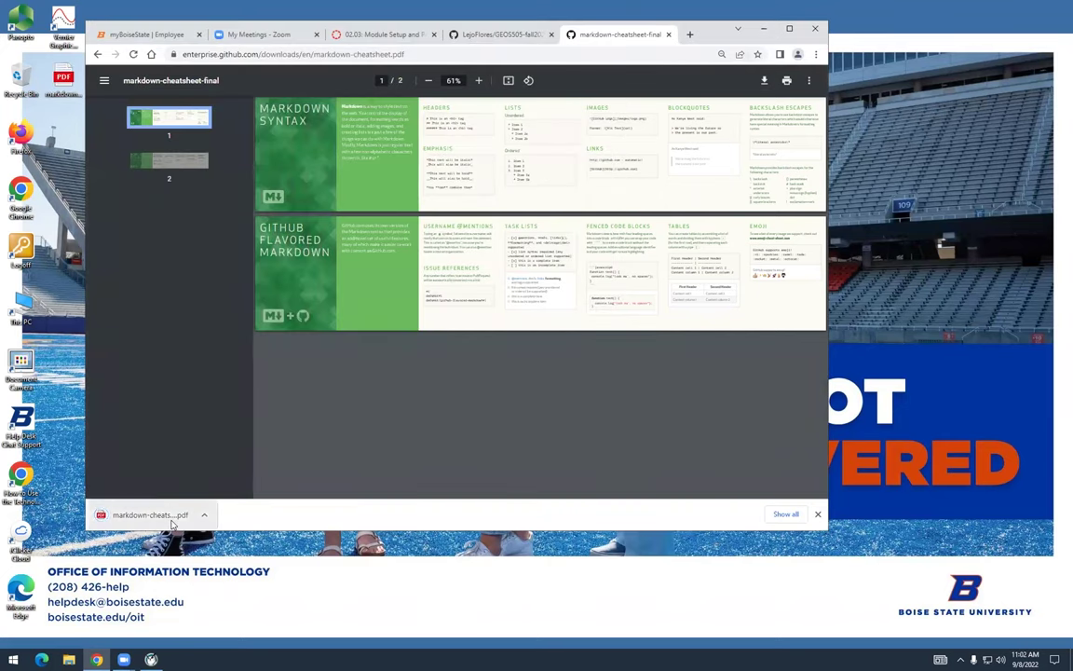
Close the extra local PDF tab and move Chrome aside to reveal the Desktop PDF file
left_click(172, 522)
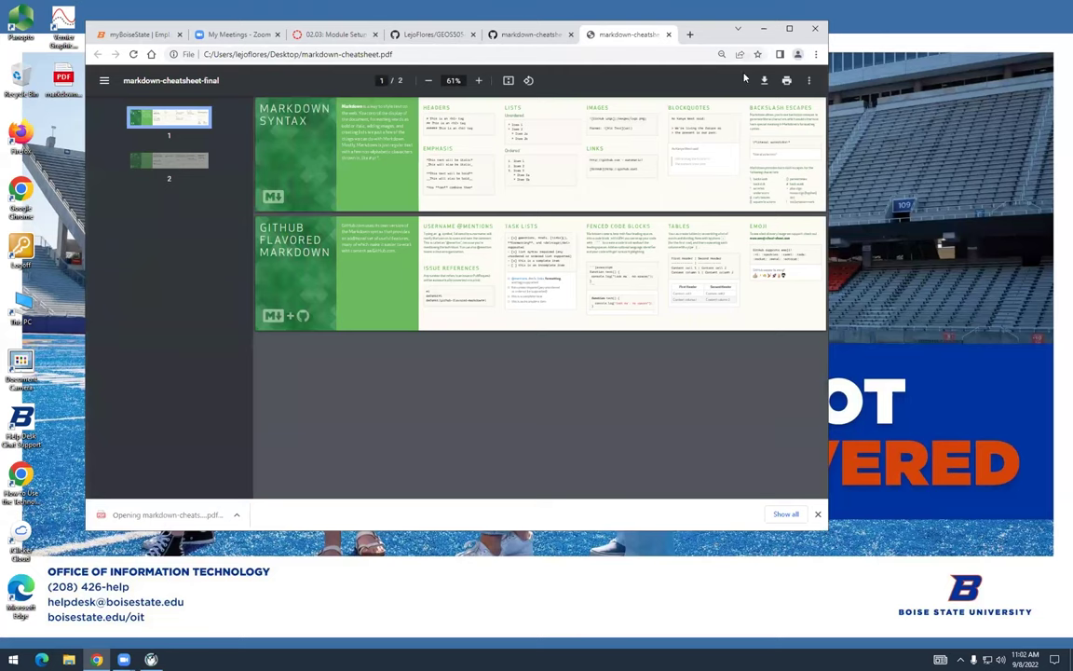
left_click(667, 35)
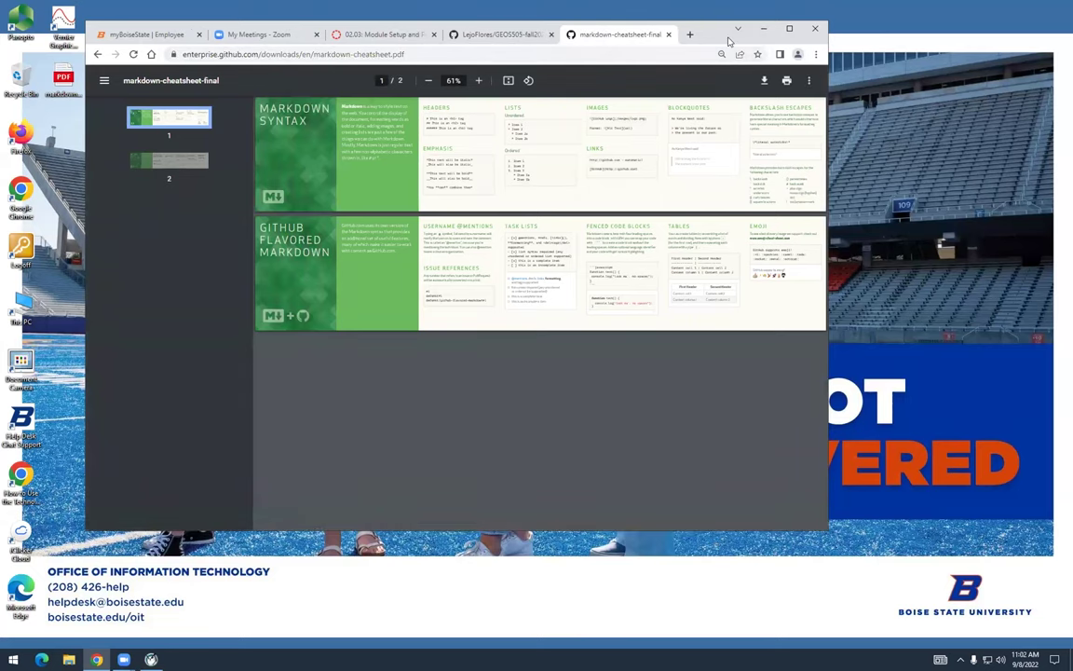
left_click_drag(729, 41, 916, 79)
right_click(61, 79)
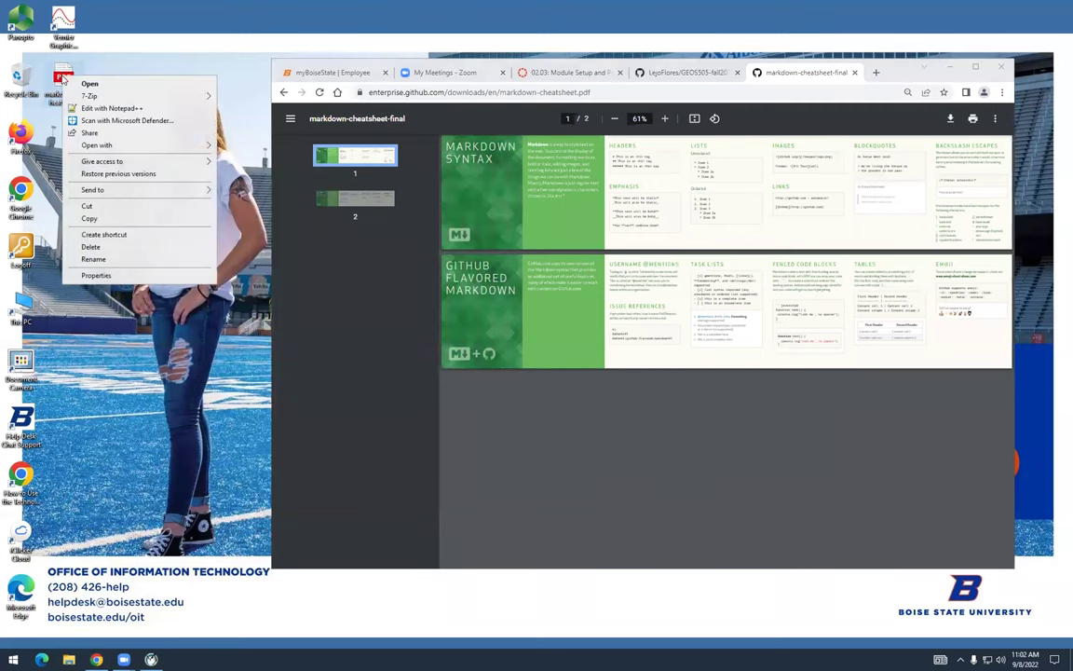
Open the Desktop markdown-cheatsheet.pdf in Google Chrome instead of Edge, maximized
left_click(78, 84)
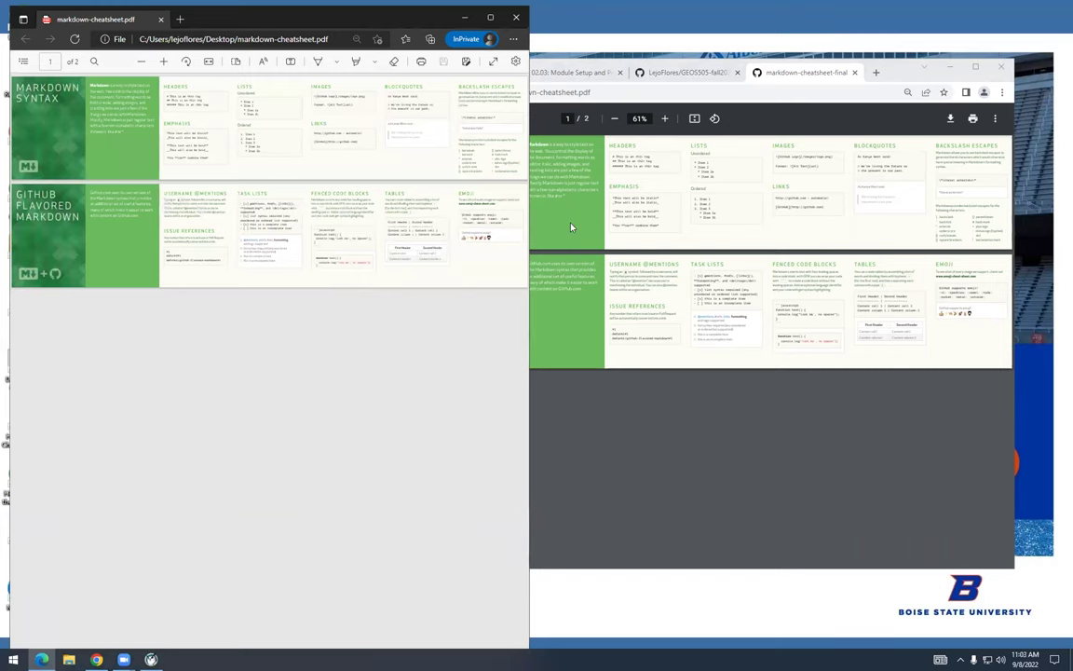
key("alt+F4")
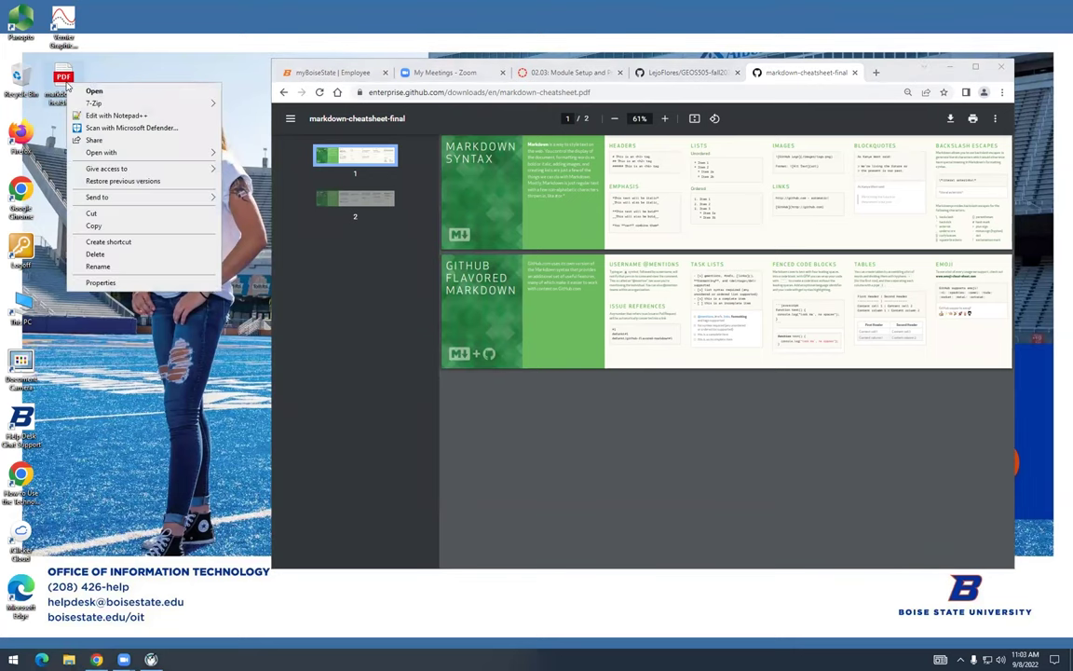
mouse_move(109, 154)
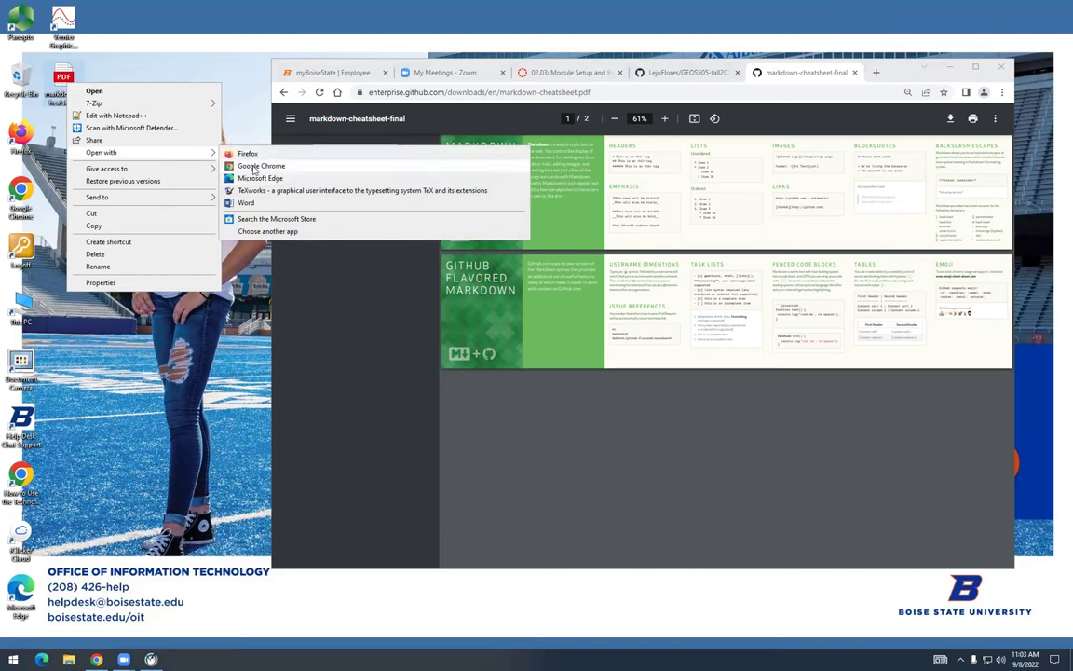
left_click(253, 168)
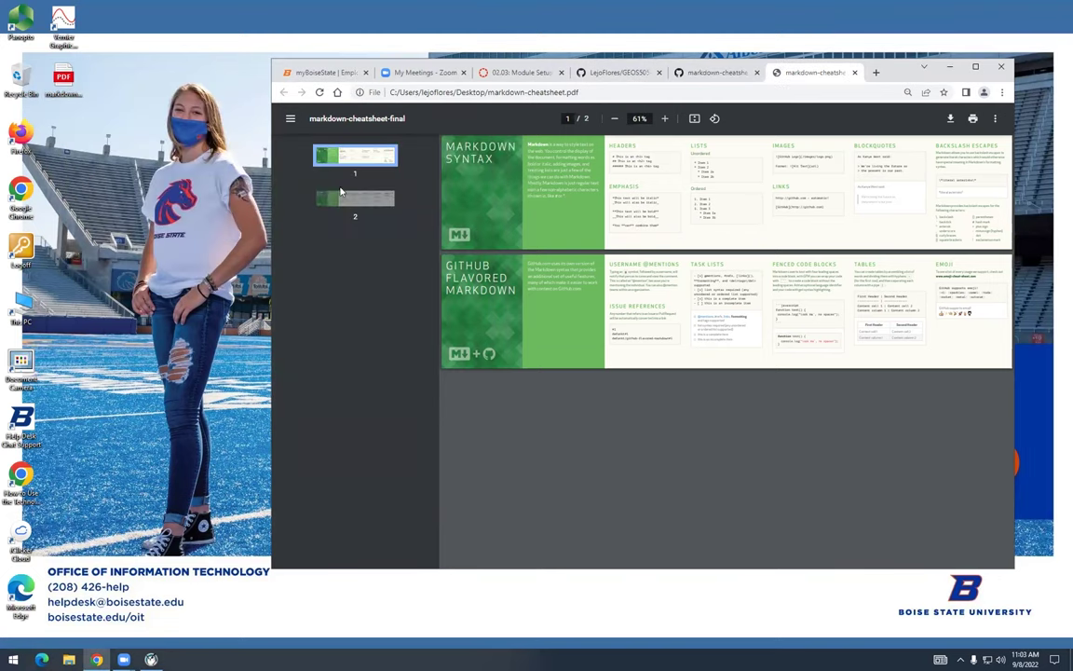
double_click(892, 67)
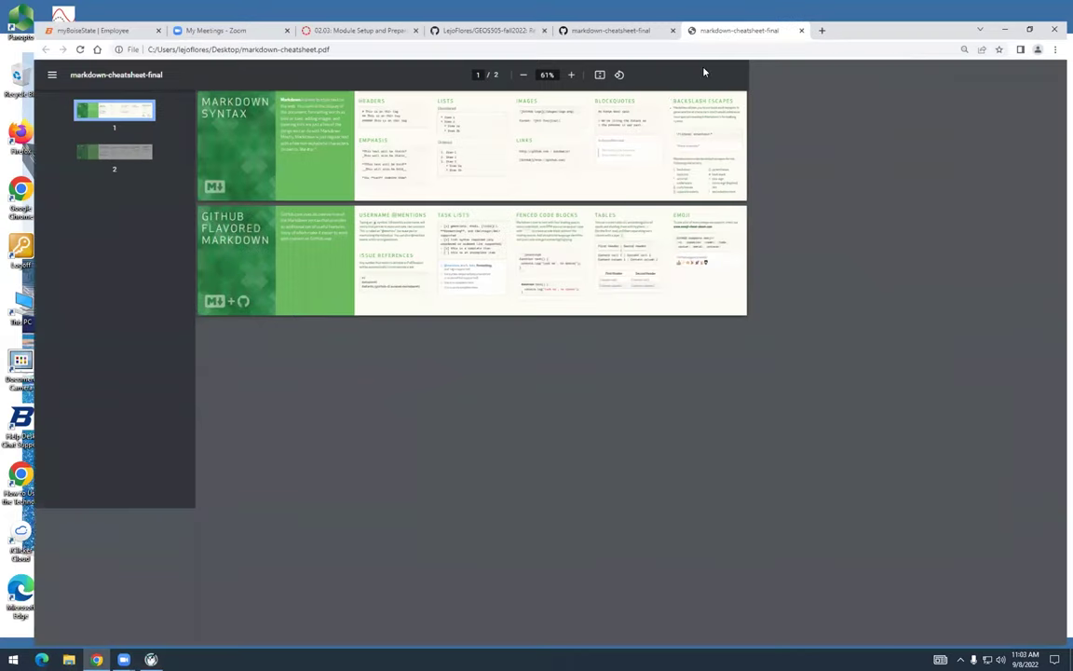
left_click(557, 56)
left_click(557, 56)
left_click(557, 56)
left_click(557, 56)
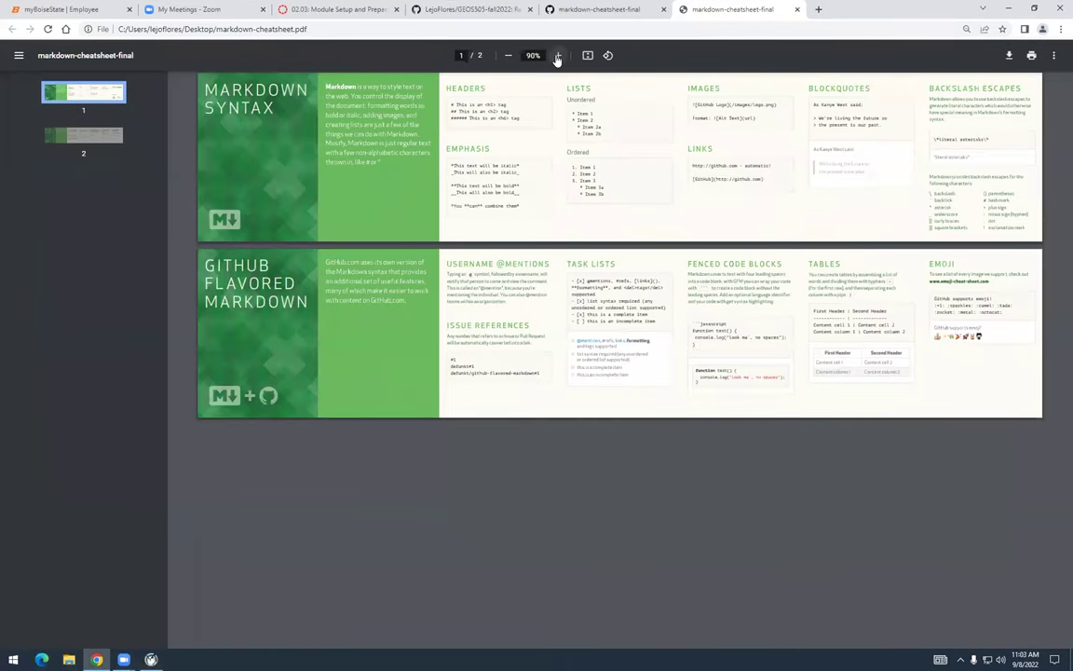
left_click(557, 56)
left_click(557, 55)
left_click(557, 56)
left_click(557, 56)
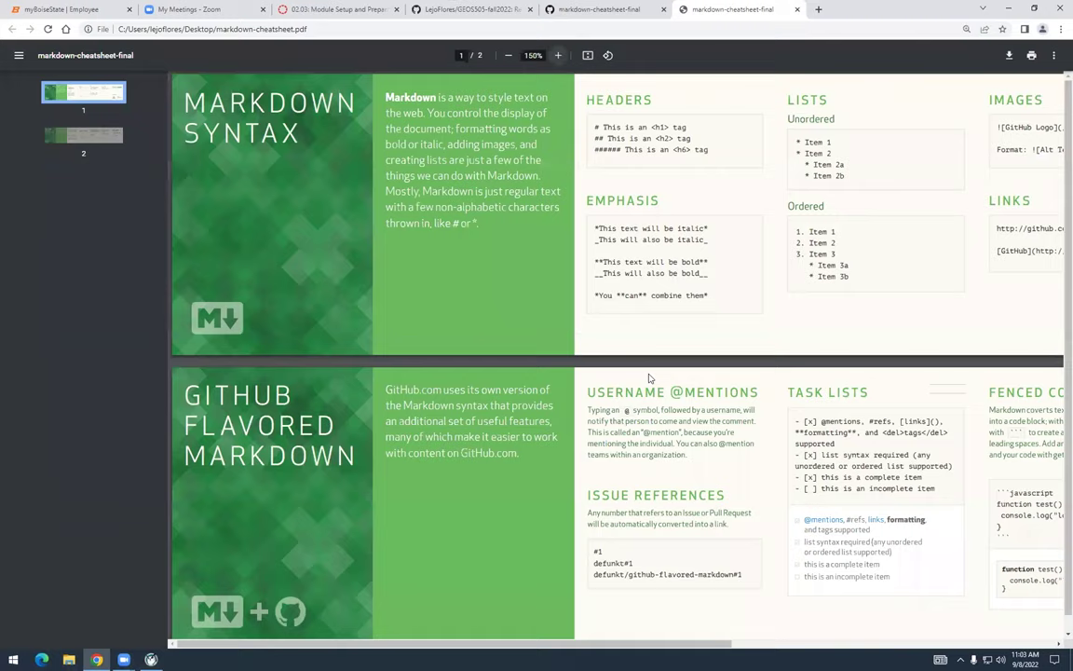
left_click(557, 56)
left_click(557, 56)
left_click_drag(522, 642, 909, 642)
right_click(909, 642)
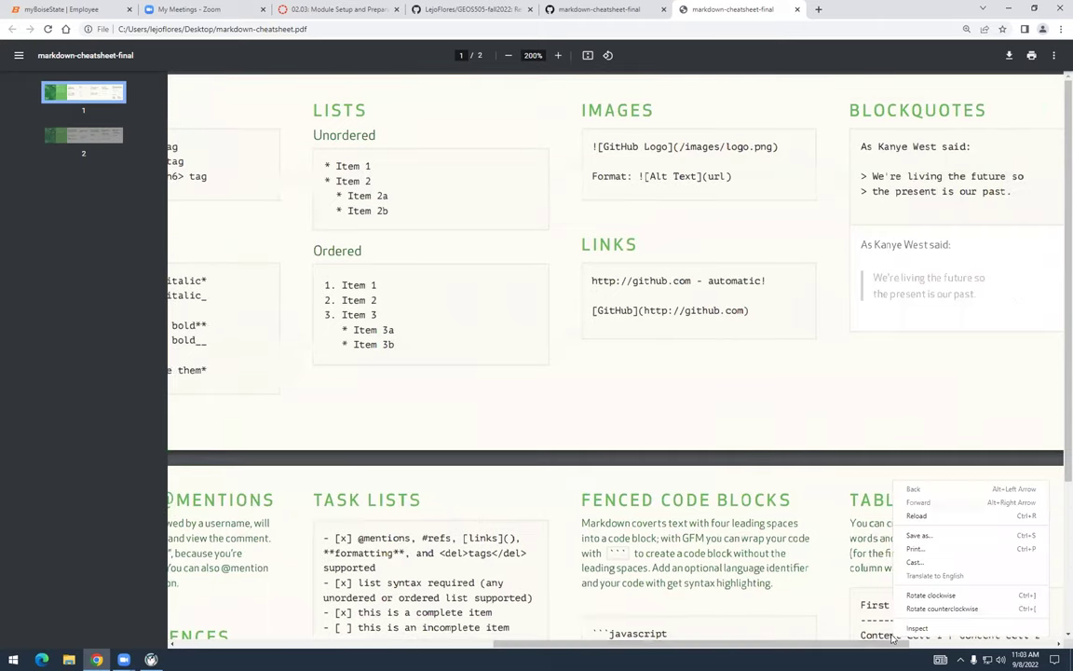
left_click(922, 517)
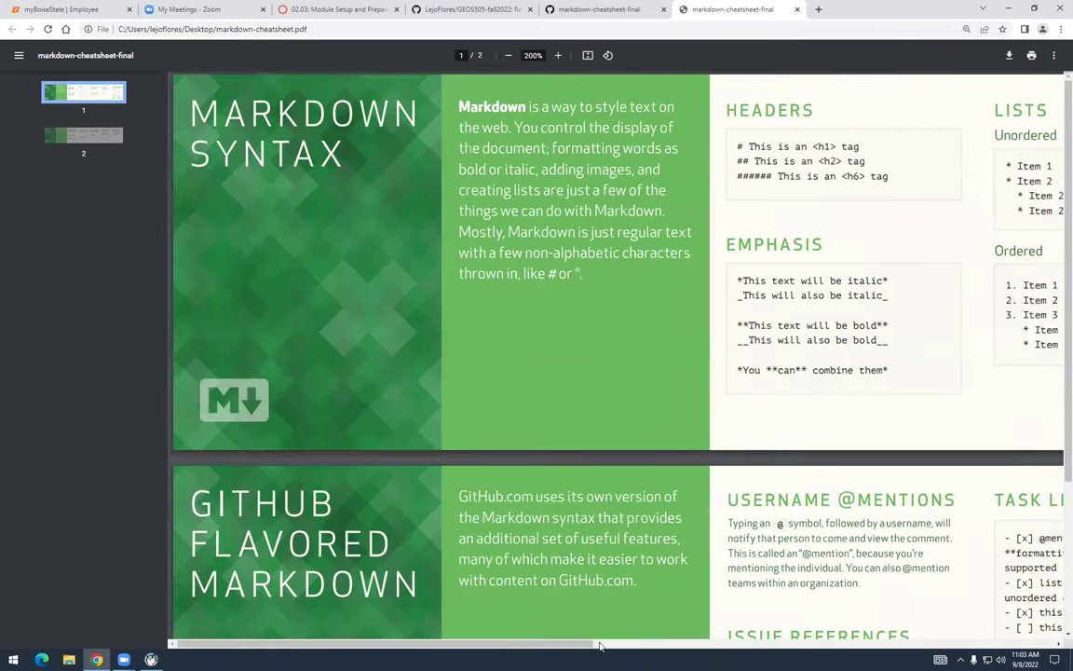
scroll(936, 624, "right", 3)
scroll(936, 624, "right", 5)
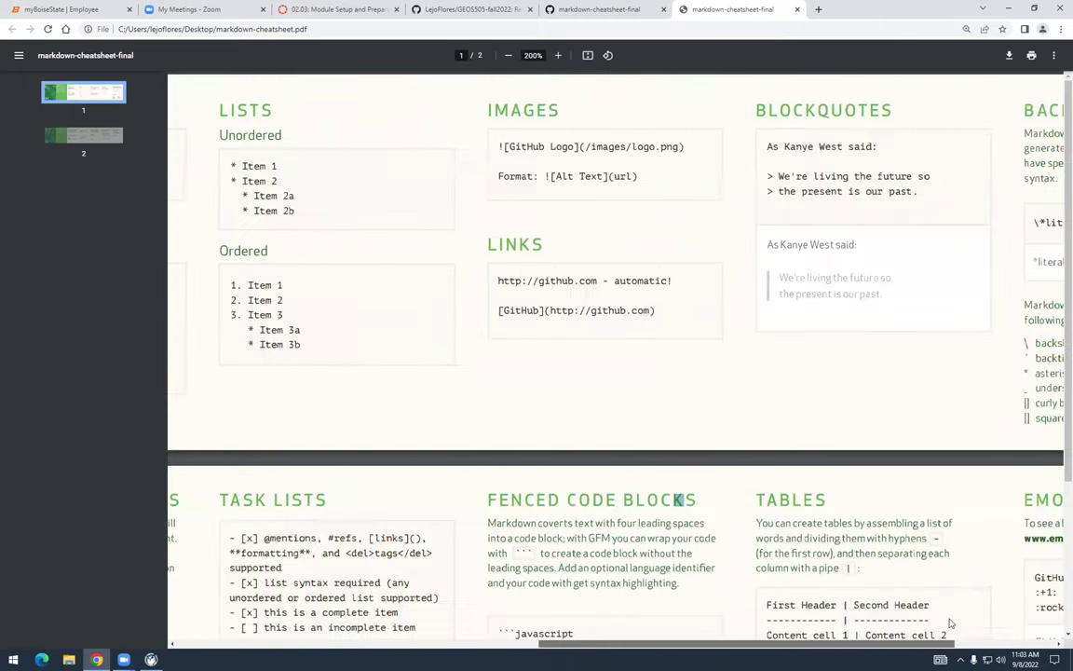
scroll(950, 623, "right", 1)
scroll(980, 620, "right", 2)
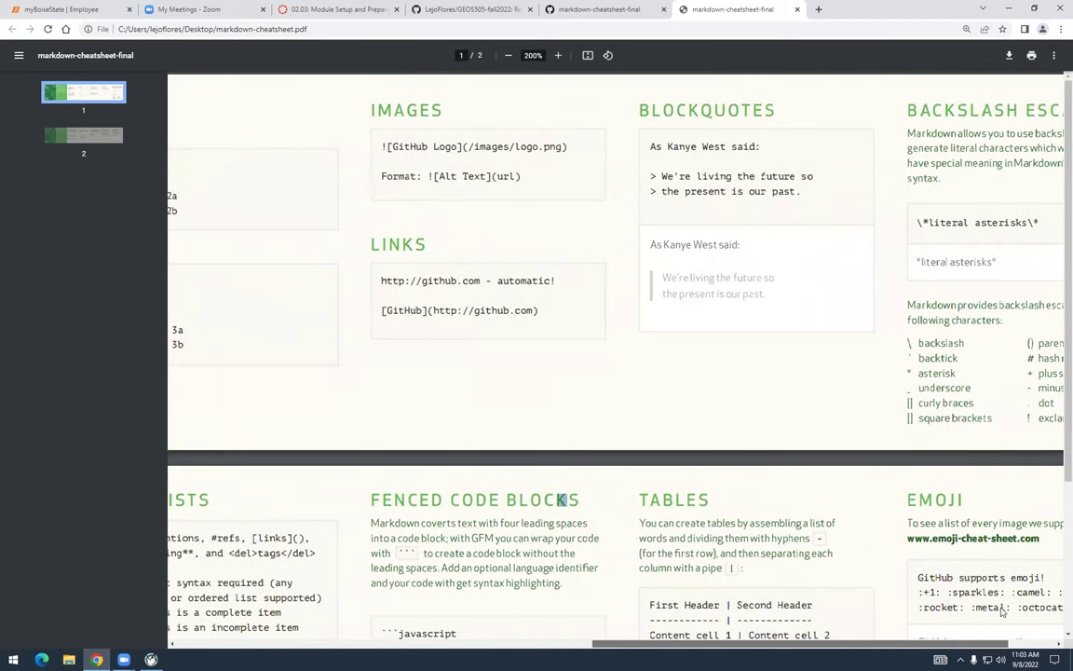
scroll(760, 501, "down", 2)
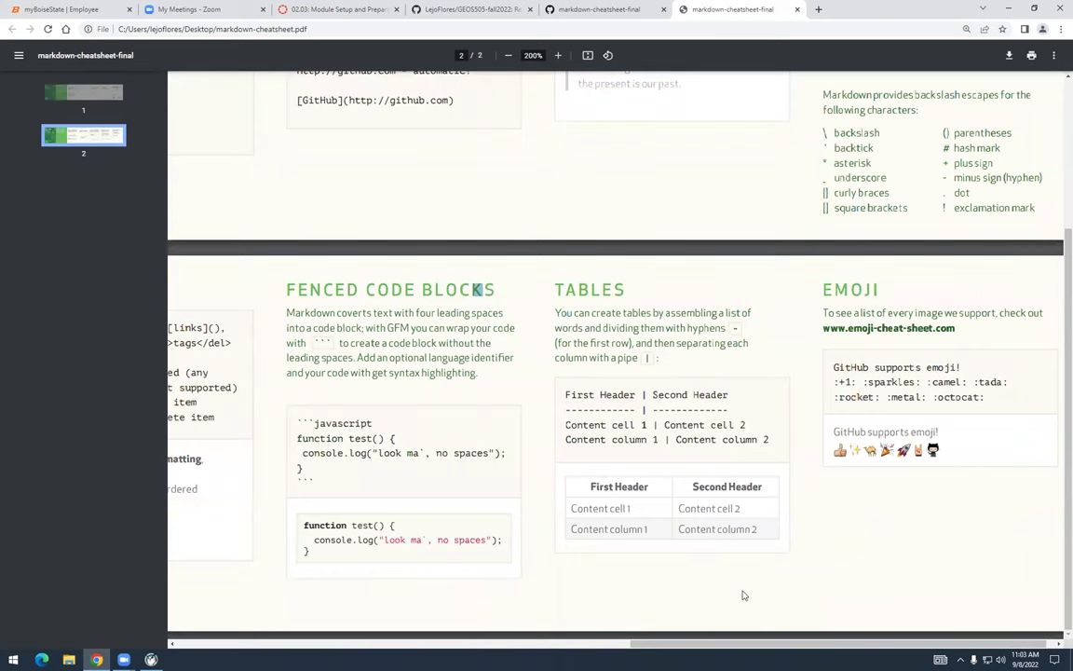
left_click_drag(739, 646, 584, 642)
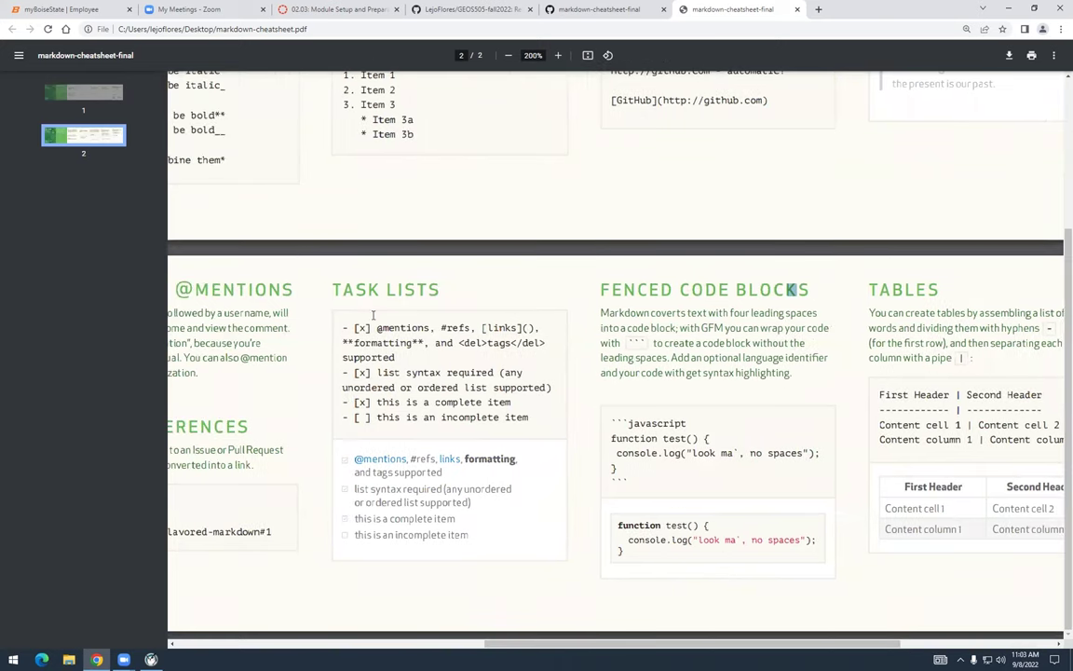
scroll(466, 582, "left", 5)
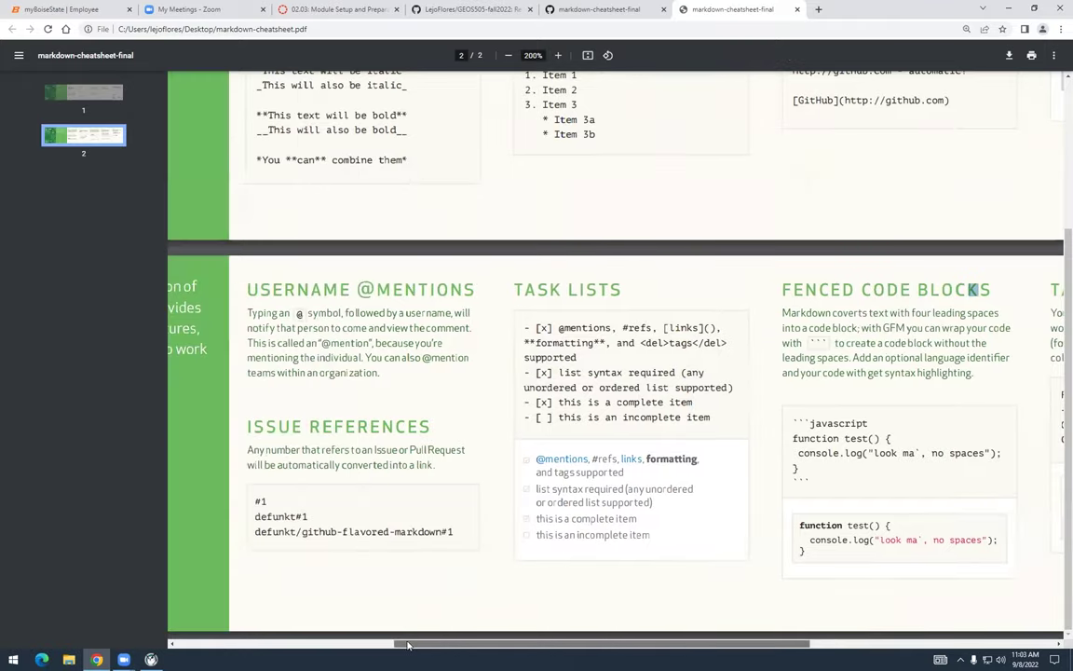
scroll(464, 585, "up", 3)
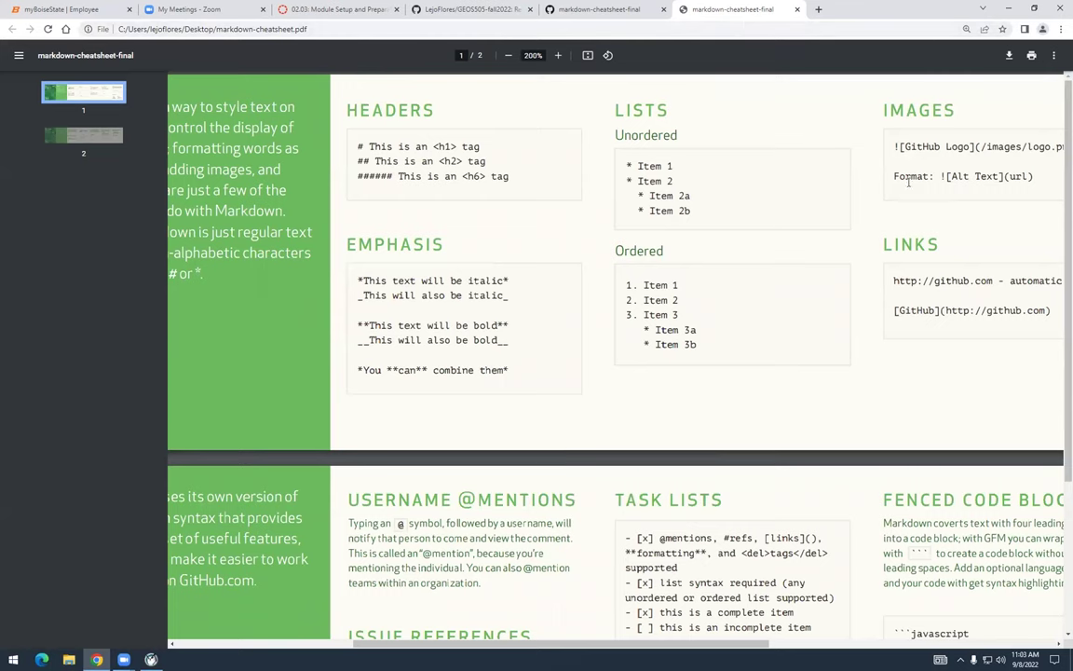
double_click(838, 18)
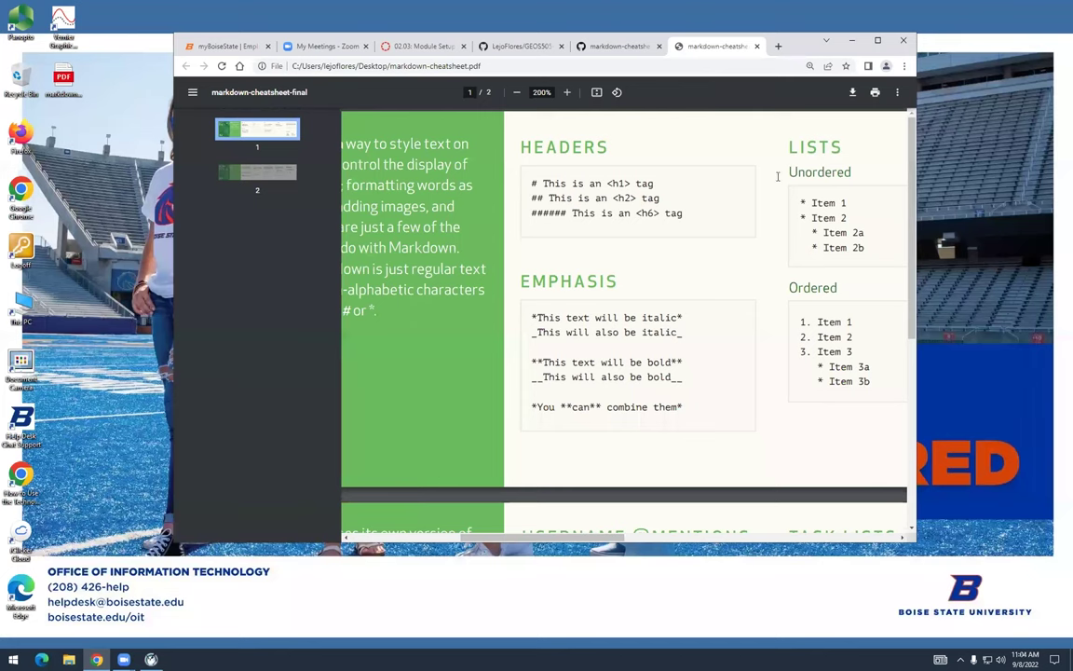
Zoom the cheat sheet PDF out to 125%
left_click(515, 93)
left_click(516, 95)
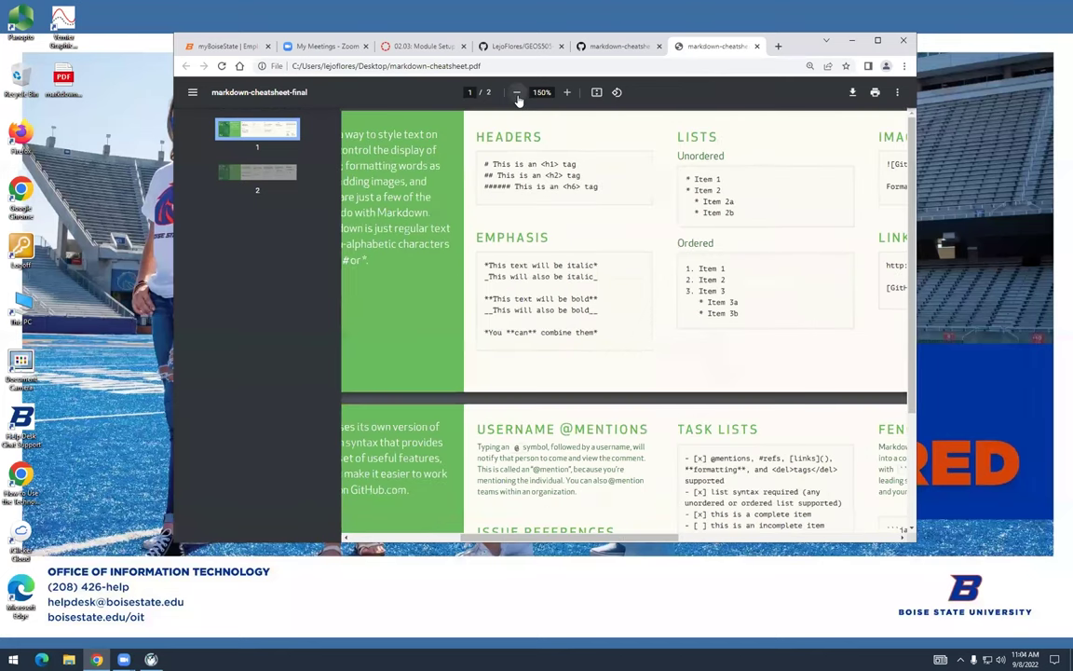
left_click(518, 96)
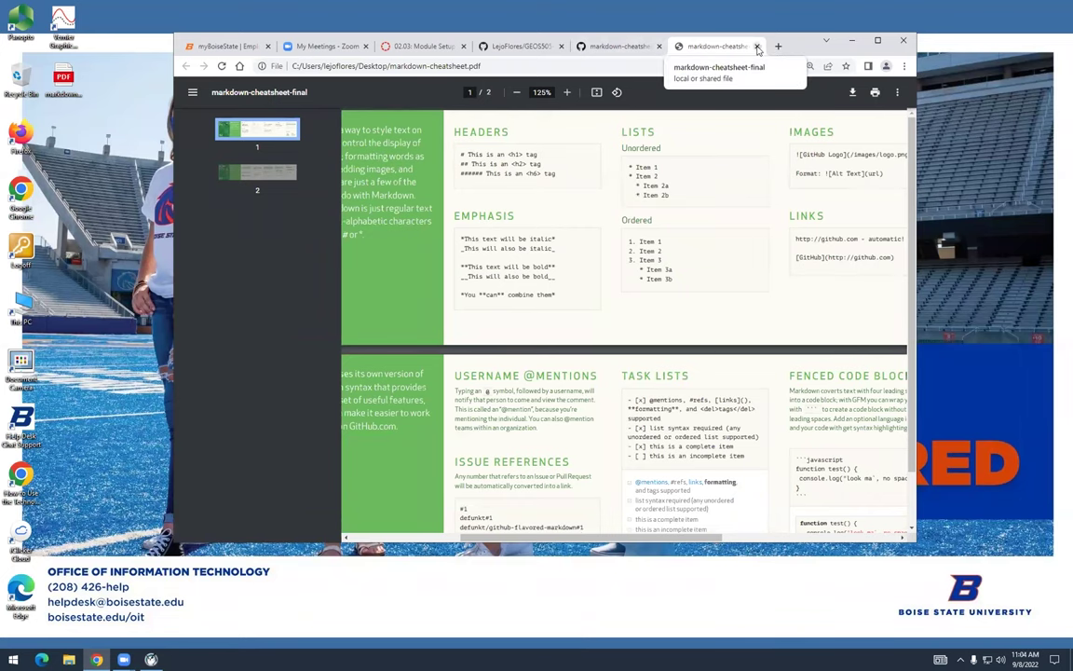
Close the PDF and cheatsheet tabs, shift the window left, and reopen README.md in the editor
left_click(758, 46)
left_click(742, 47)
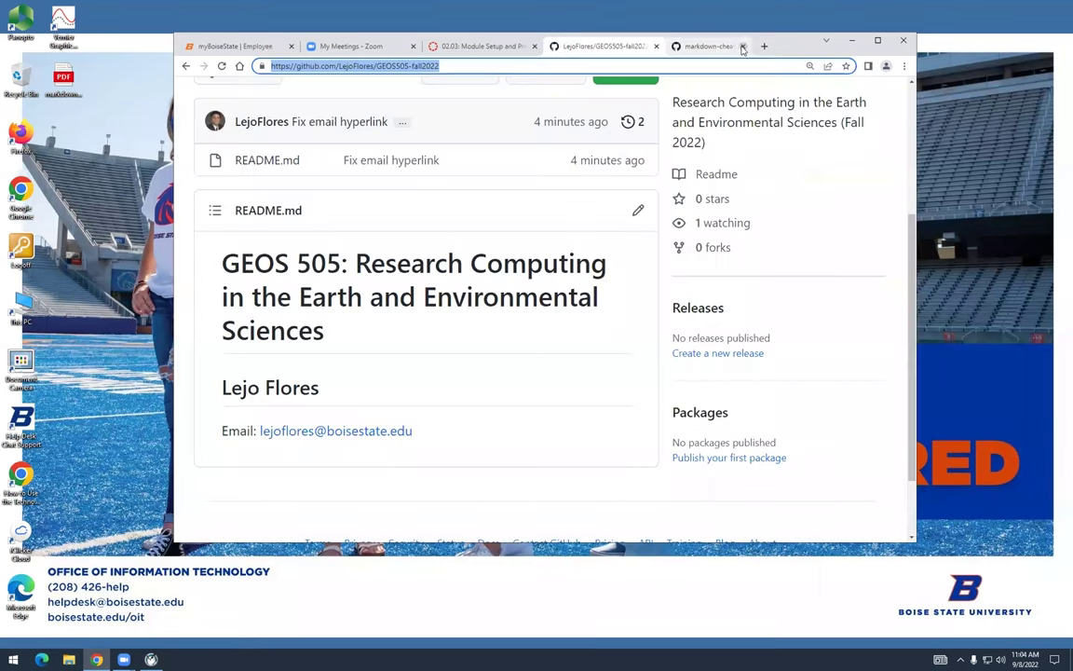
left_click_drag(761, 48, 672, 52)
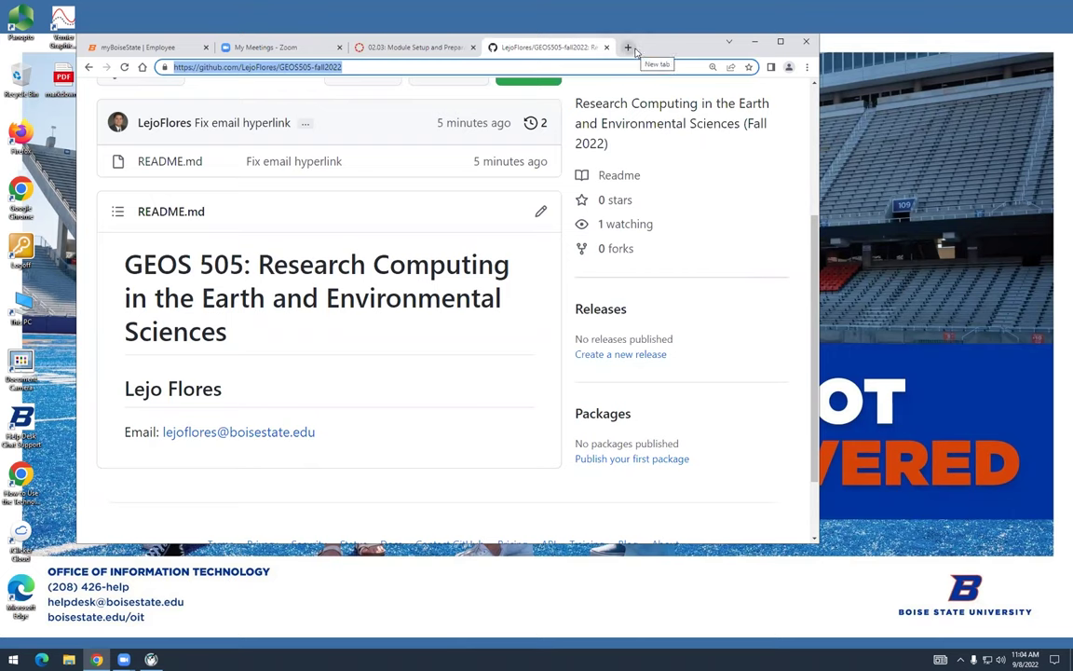
left_click(541, 213)
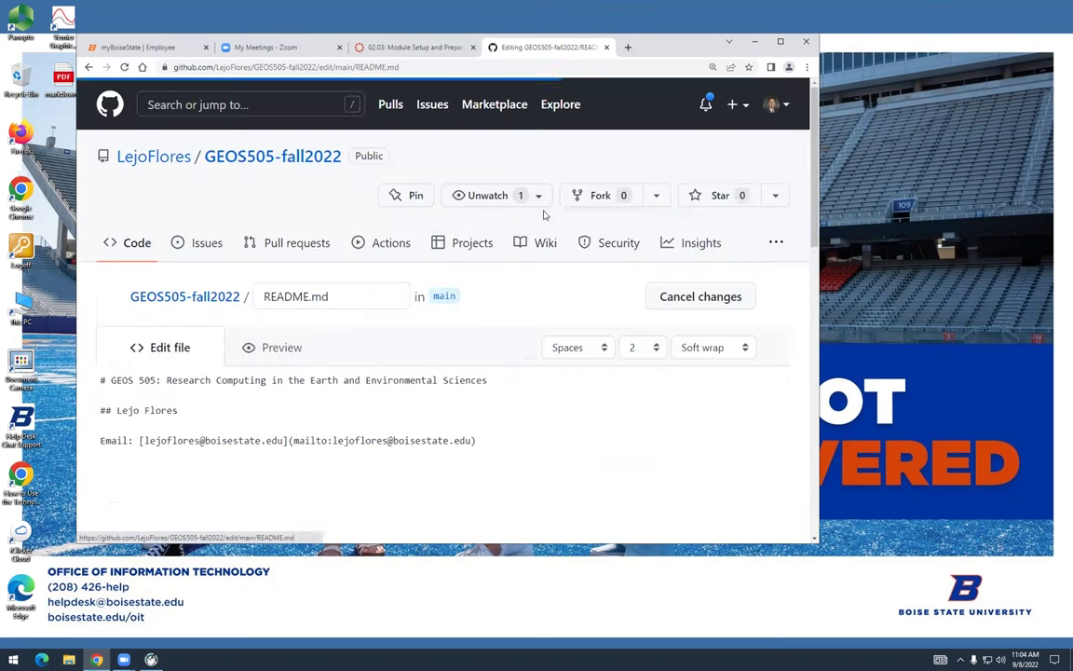
Replace the README's email line with '1.' to begin the numbered goal list
scroll(546, 283, "down", 2)
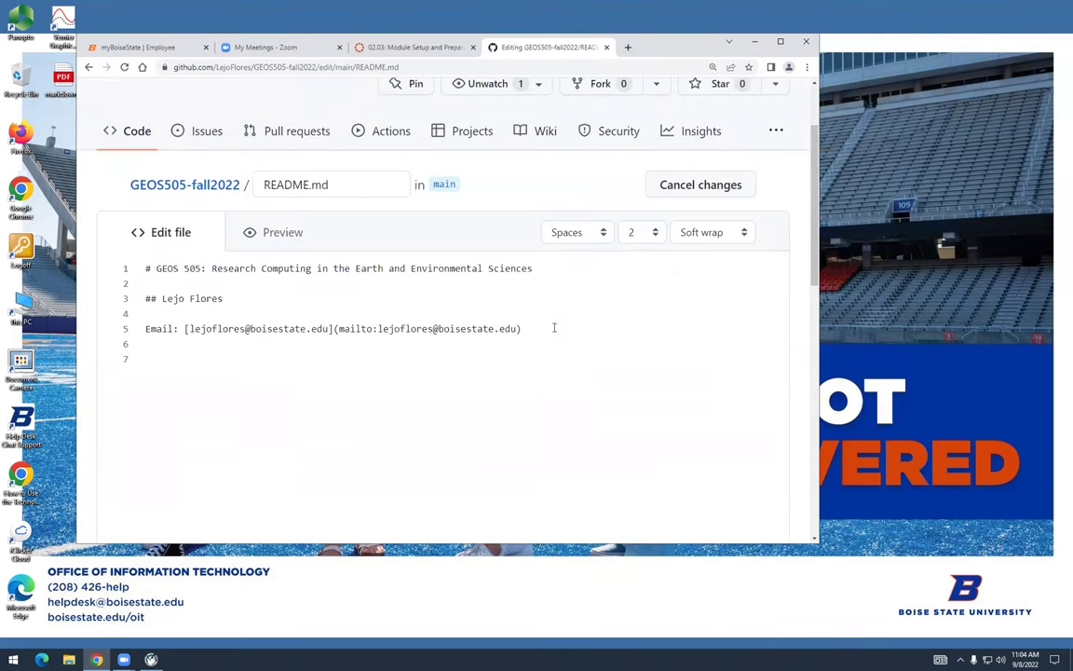
left_click_drag(521, 328, 143, 328)
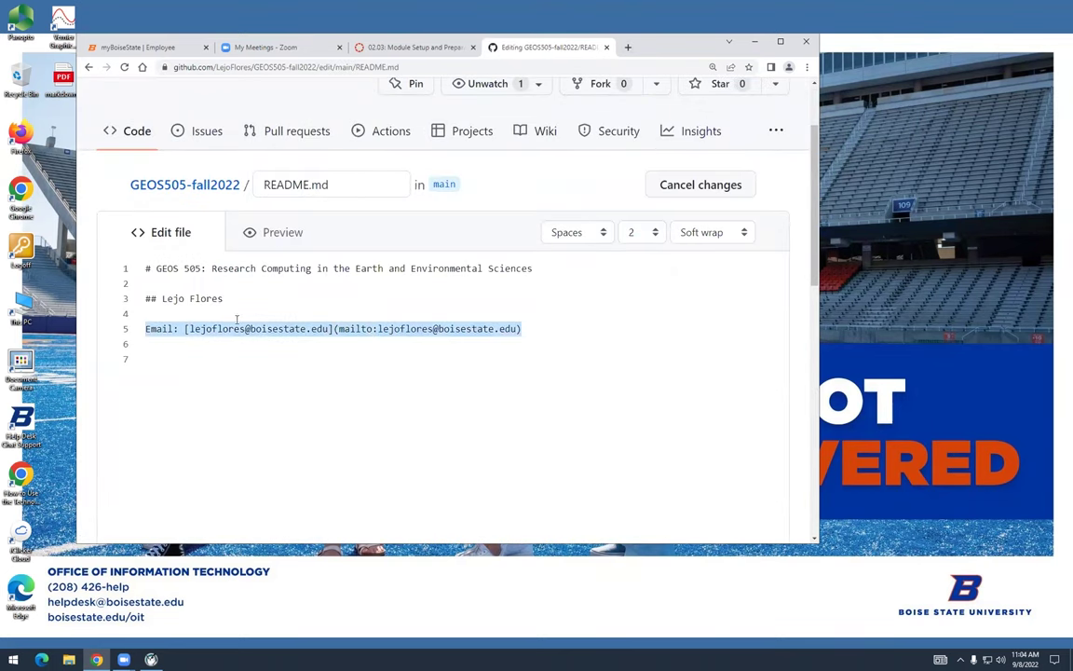
key("BackSpace")
type("1.")
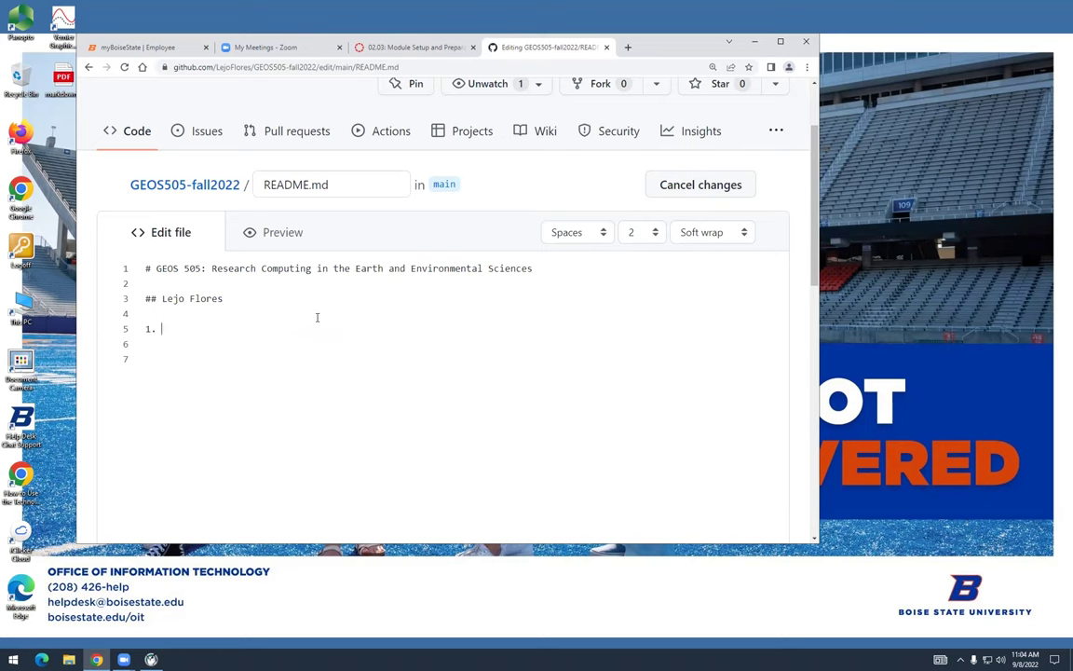
left_click(403, 48)
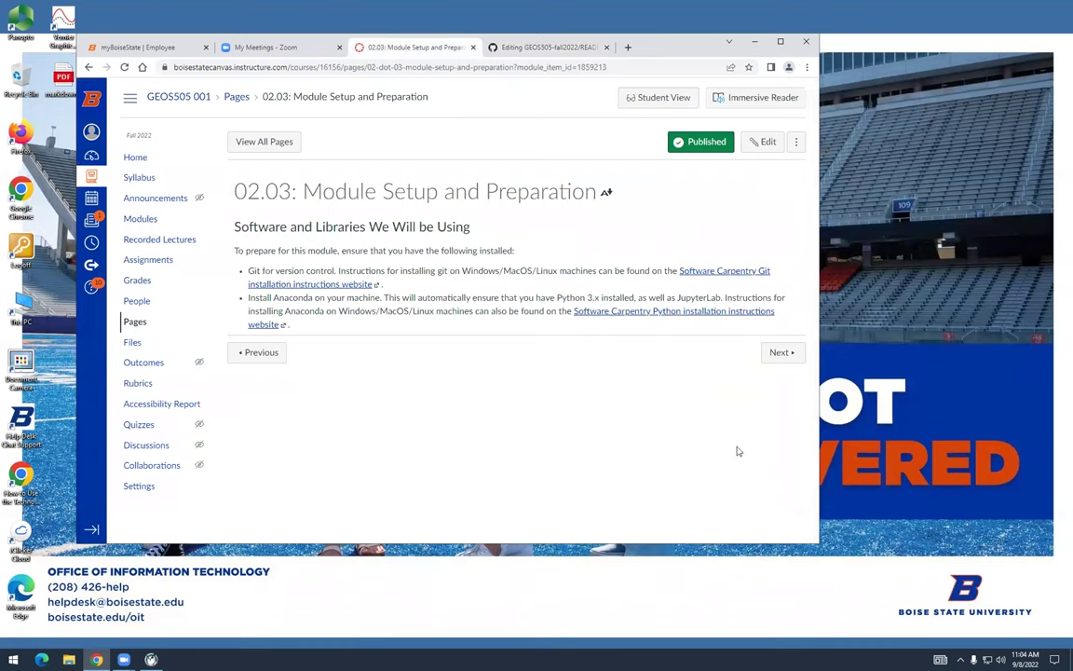
left_click(141, 219)
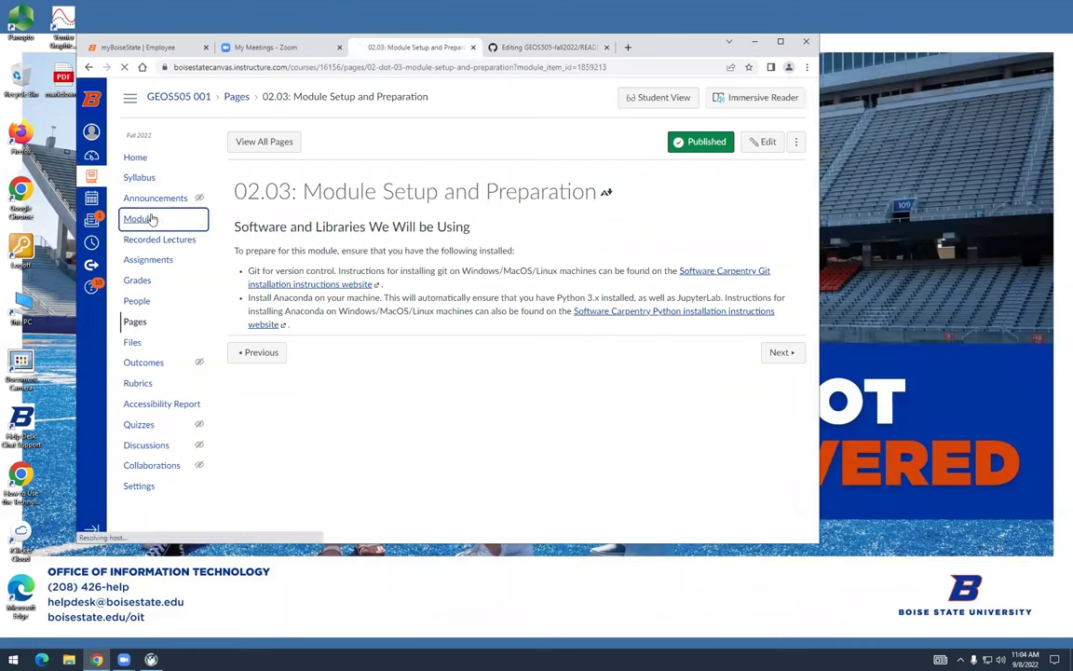
scroll(357, 434, "down", 2)
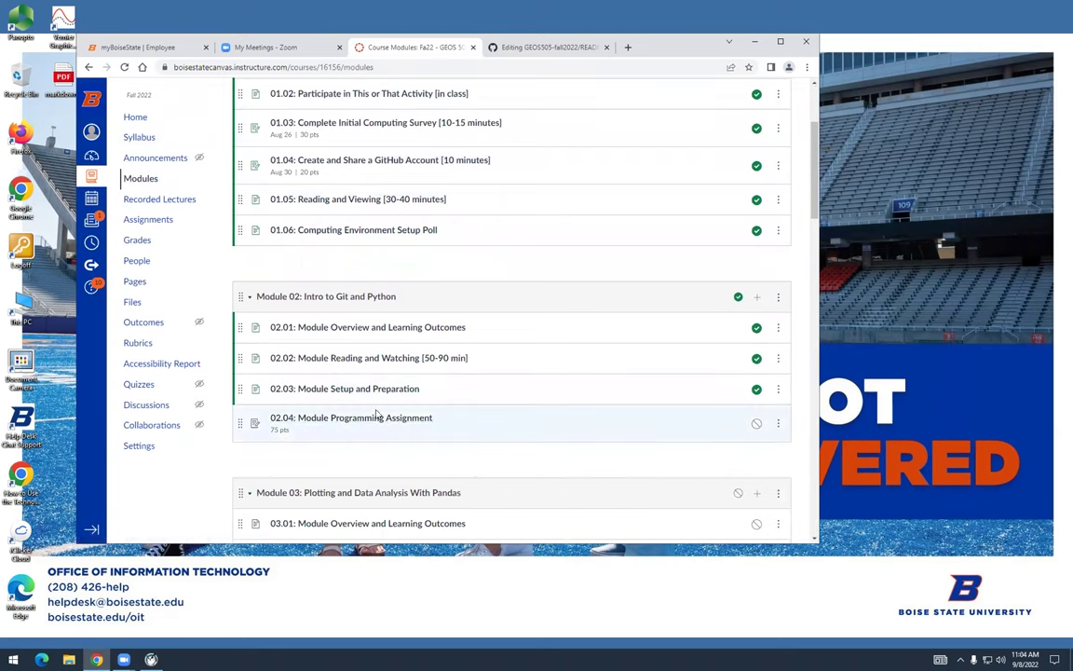
left_click(377, 419)
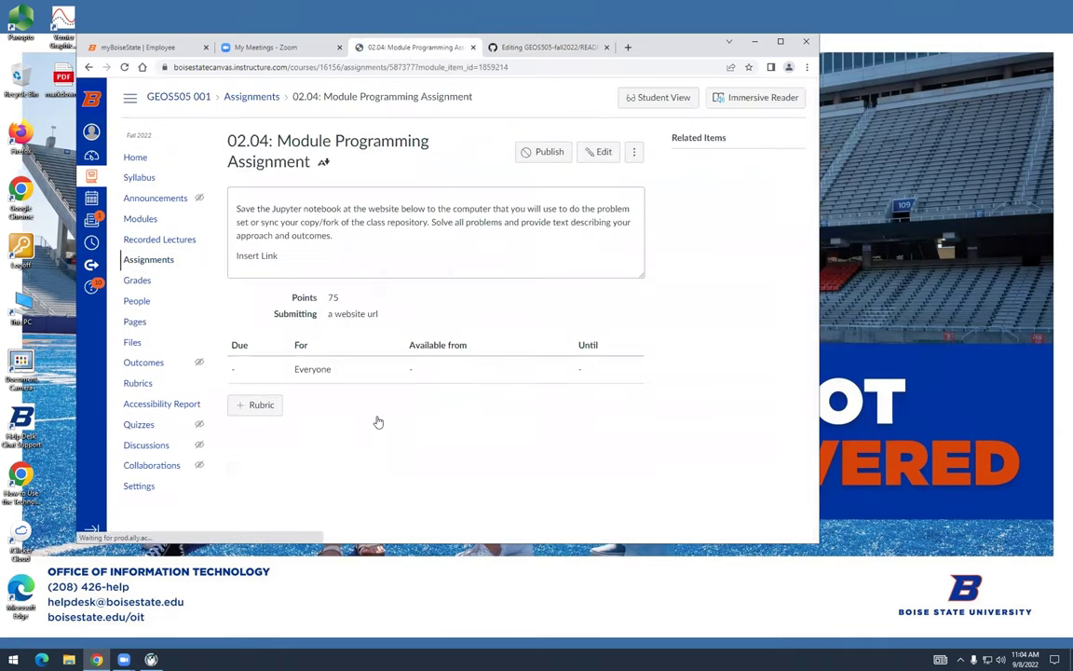
left_click(136, 159)
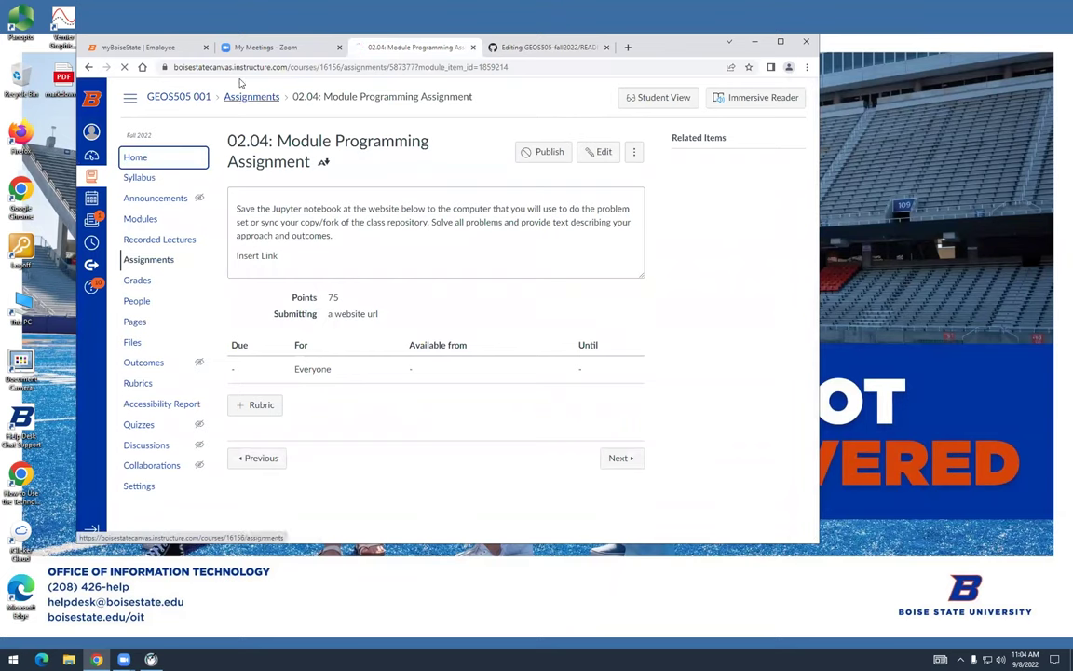
left_click(526, 47)
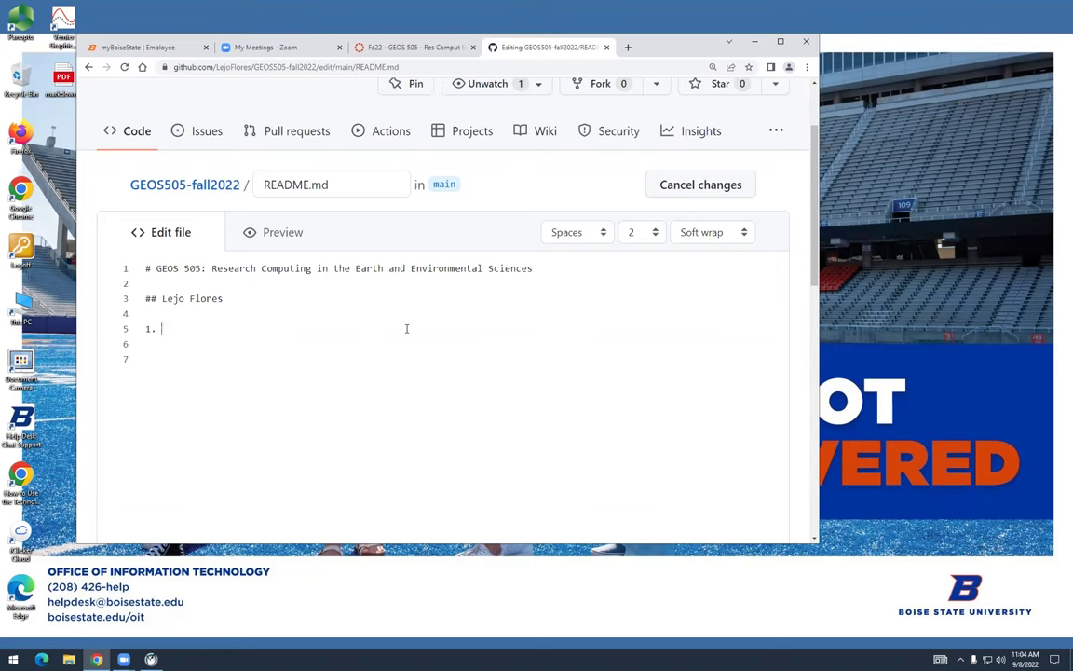
List '1. Goal 1', '2. Goal 2', '3. Goal 3', then add a '## SMART Goals' subheading below
key("Return")
type("2.")
key("Return")
type("Goal ")
type("Goal")
key("BackSpace")
key("BackSpace")
key("BackSpace")
type("oal 2 3. Goal")
key("BackSpace")
key("BackSpace")
type("al 3")
key("Return")
key("Return")
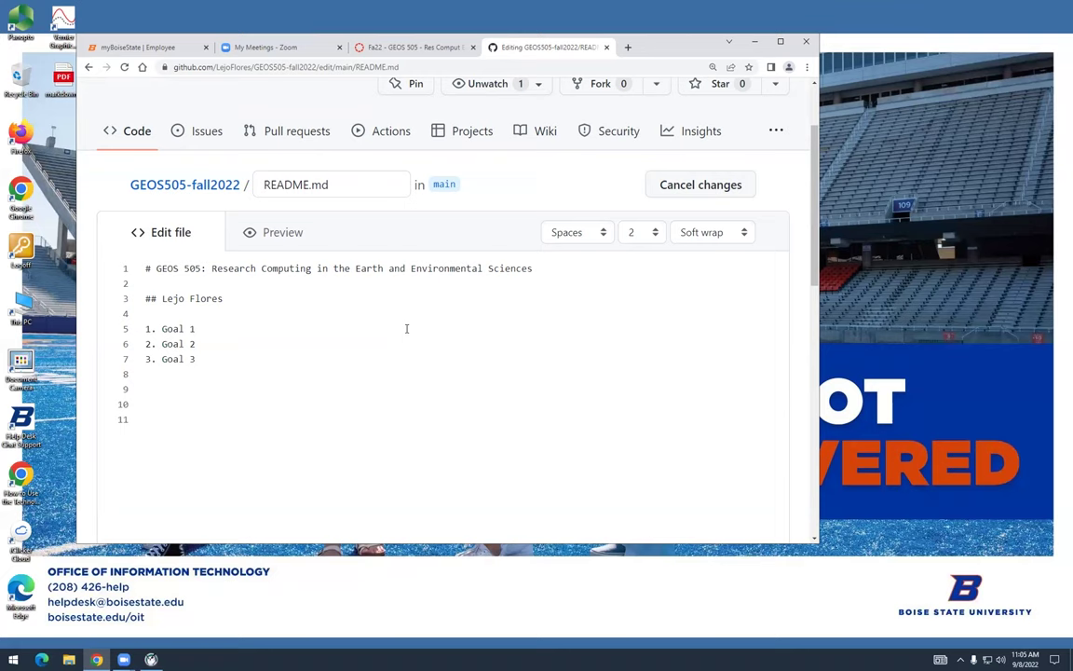
type("## SMART Goals")
Zoom the page to 200% and start the table with a '|-|-|' separator and '| S | Specific |' row
key("Return")
key("ctrl+plus")
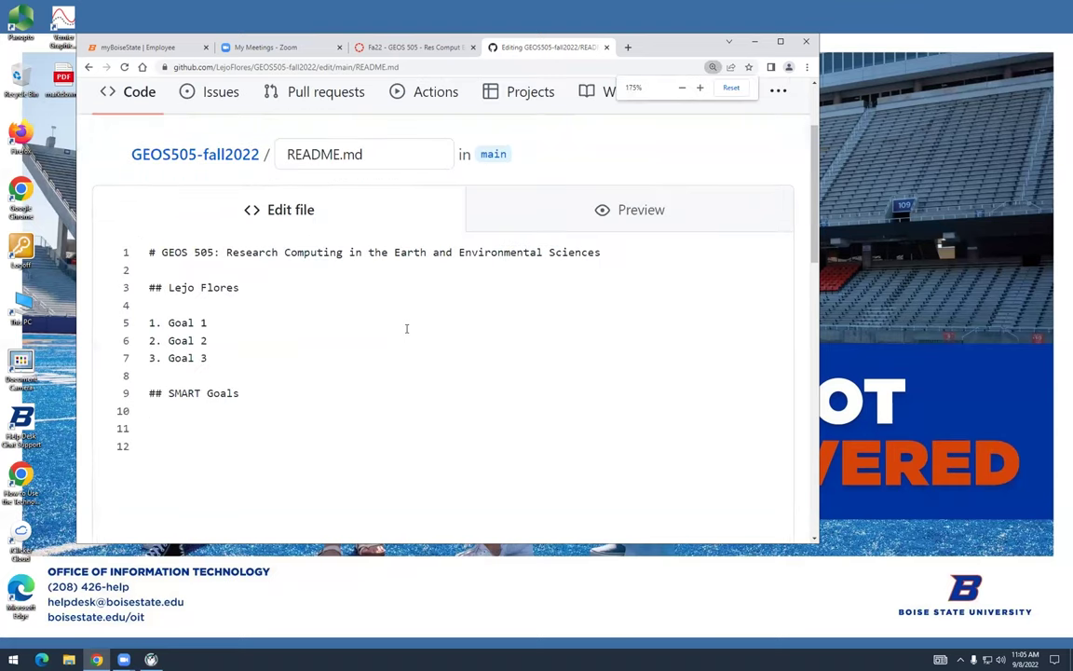
key("ctrl+plus")
key("Return")
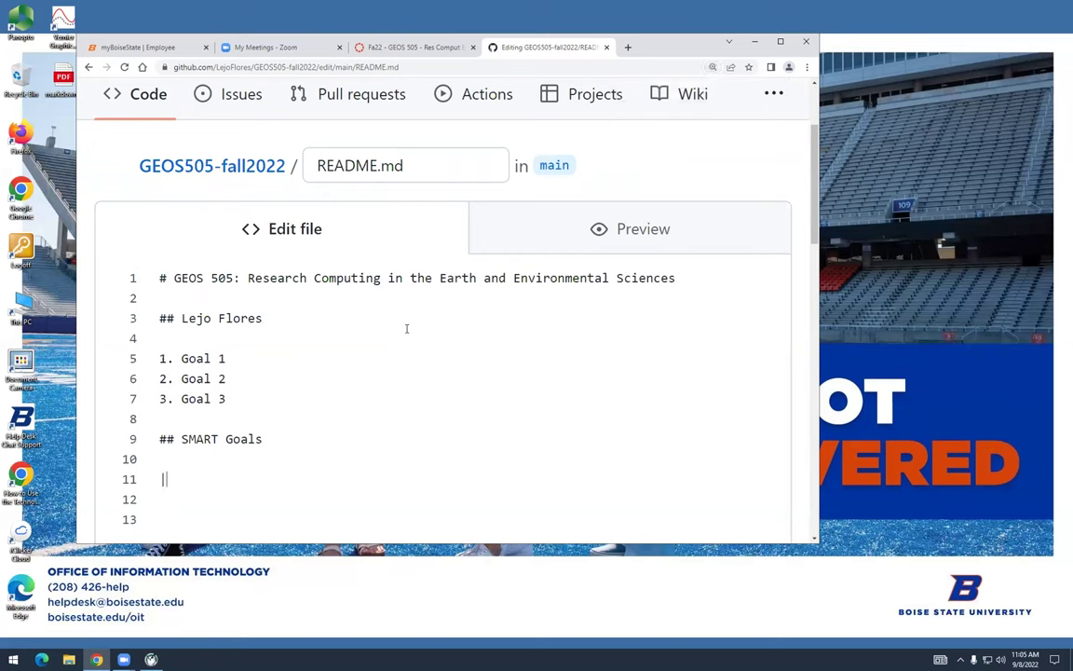
type("-|-|")
key("Return")
type("|S|Spec")
key("BackSpace")
key("BackSpace")
key("BackSpace")
key("BackSpace")
type("Spe")
key("BackSpace")
key("BackSpace")
key("BackSpace")
type("Specific | | M")
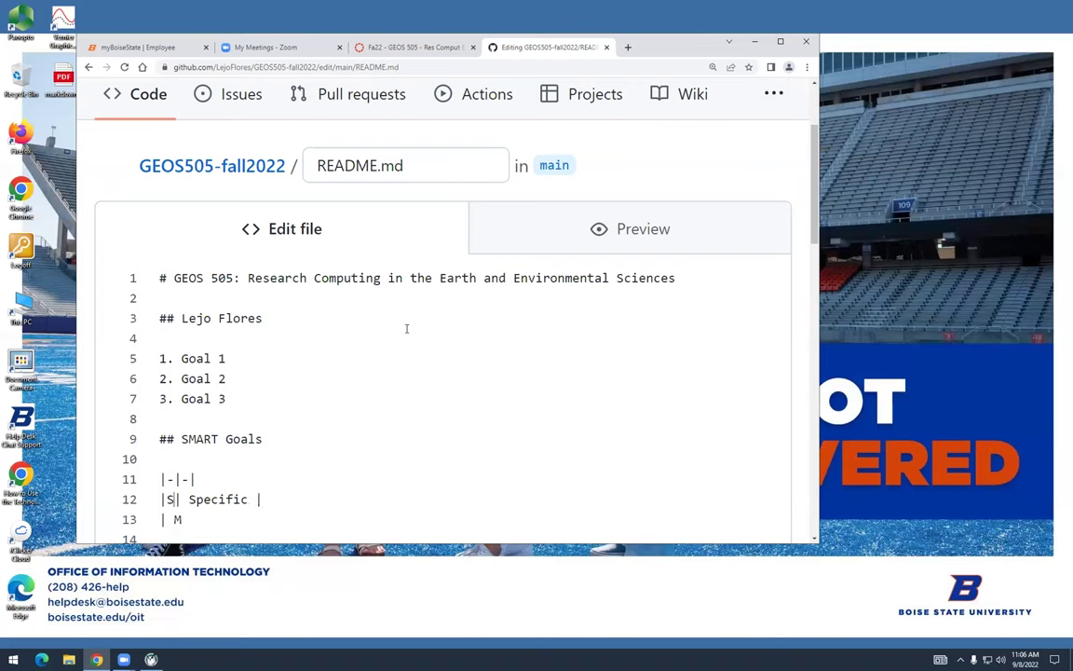
Pad the S cell with spaces and complete the '| M | Measurable |' row
key("Left")
key("Right")
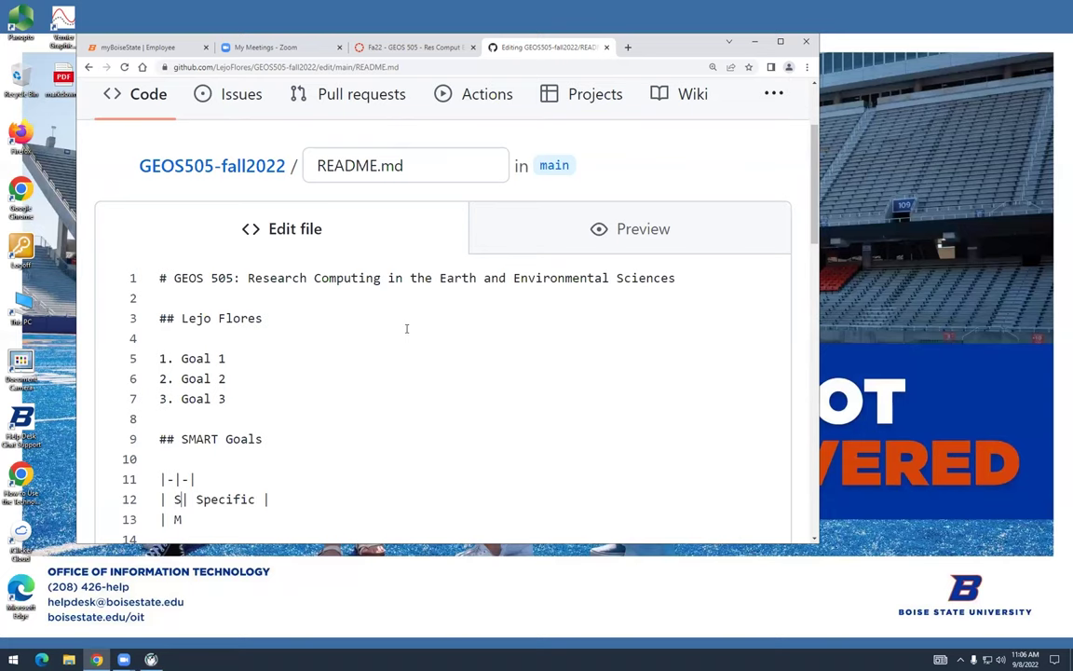
key("Down")
type("| Measurable |")
key("Return")
Add the Achievable, Relevant and Time-bound rows and close the table with a '|-|-|' line
type("| A |")
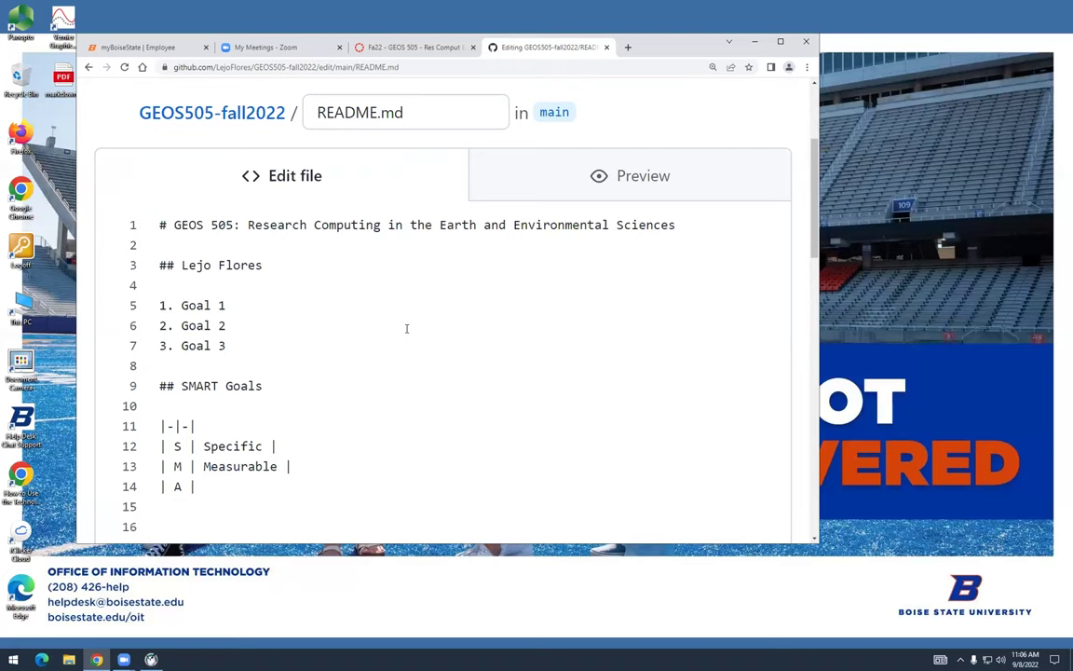
type("Attai")
key("BackSpace")
key("BackSpace")
key("BackSpace")
key("BackSpace")
type("chiev")
type("able | ")
type("| R | R")
type("elevant ")
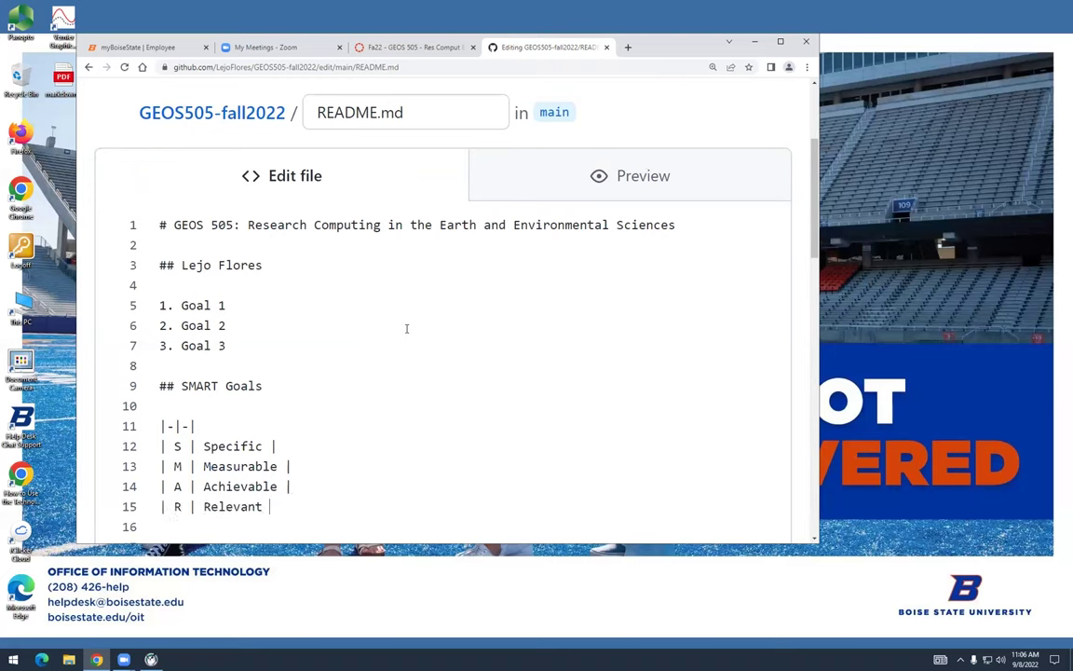
type("| ")
type("| T")
type(" | Tom")
key("BackSpace")
key("BackSpace")
type("ime-bound |")
key("Return")
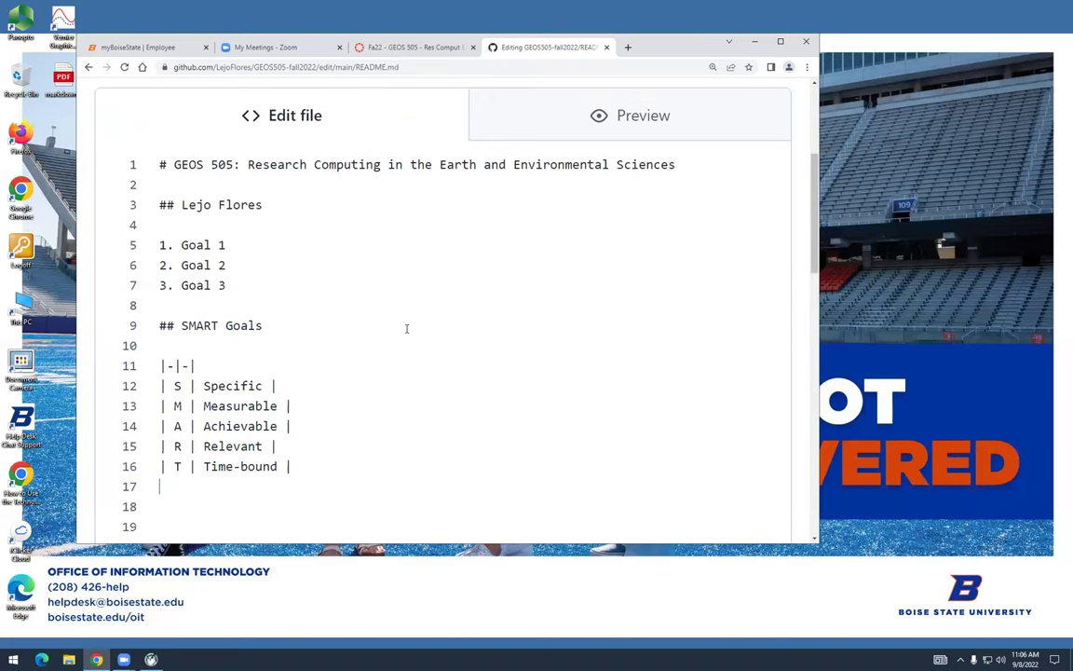
type("|-|-|")
scroll(406, 328, "down", 5)
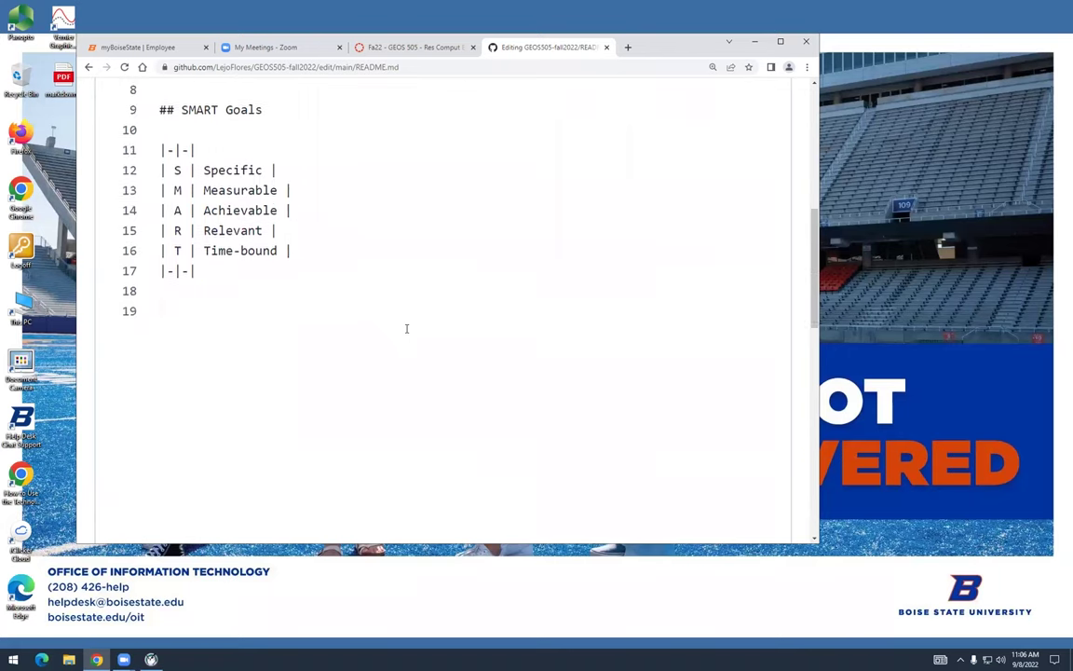
Commit the README changes to the main branch
scroll(406, 328, "down", 2)
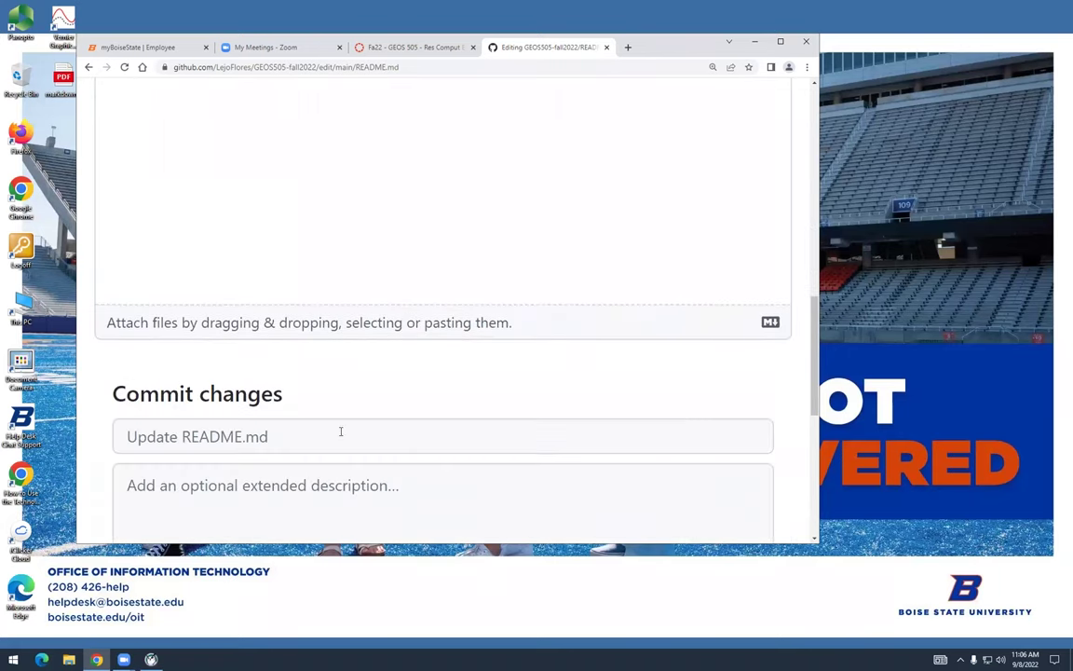
scroll(341, 431, "down", 4)
left_click(313, 386)
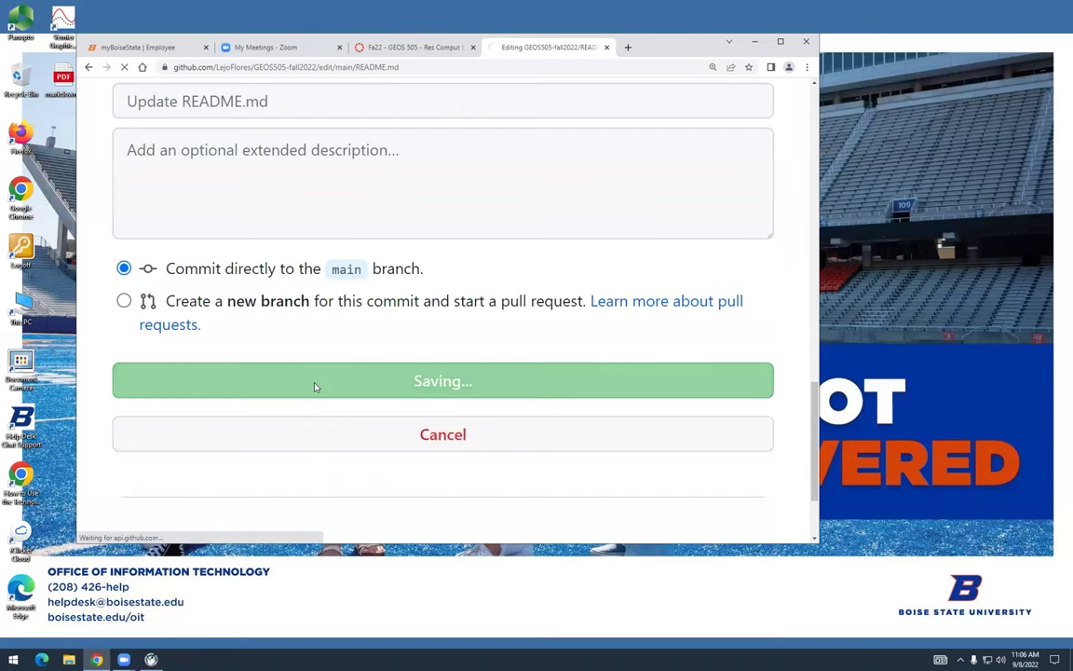
Review the rendered README, then reopen README.md with Edit file from its options menu
scroll(316, 379, "down", 5)
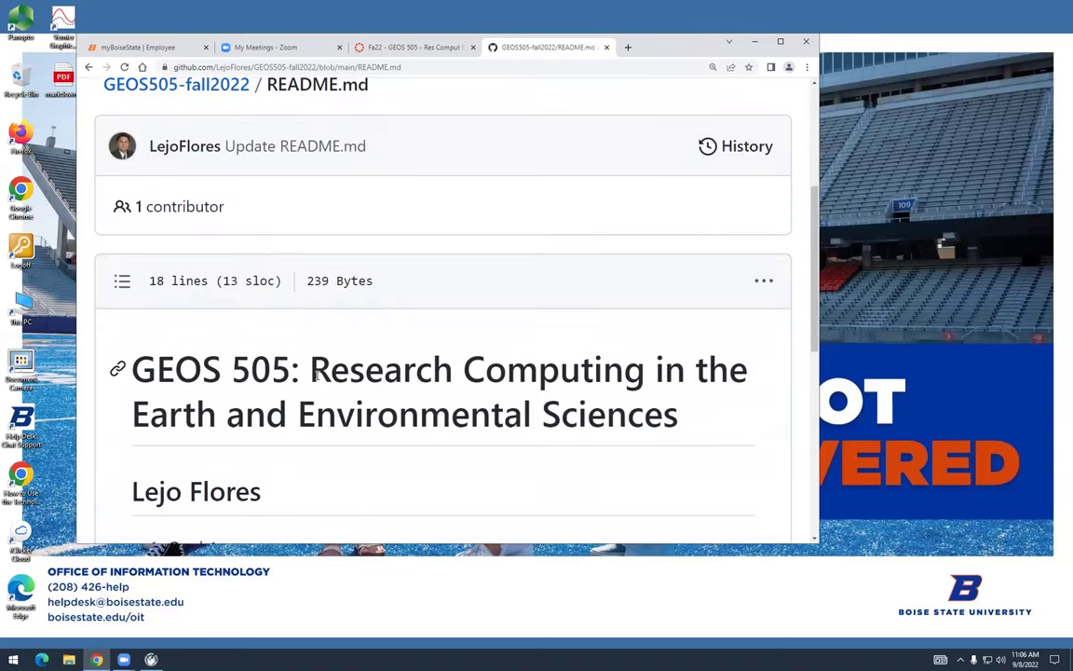
scroll(316, 379, "down", 3)
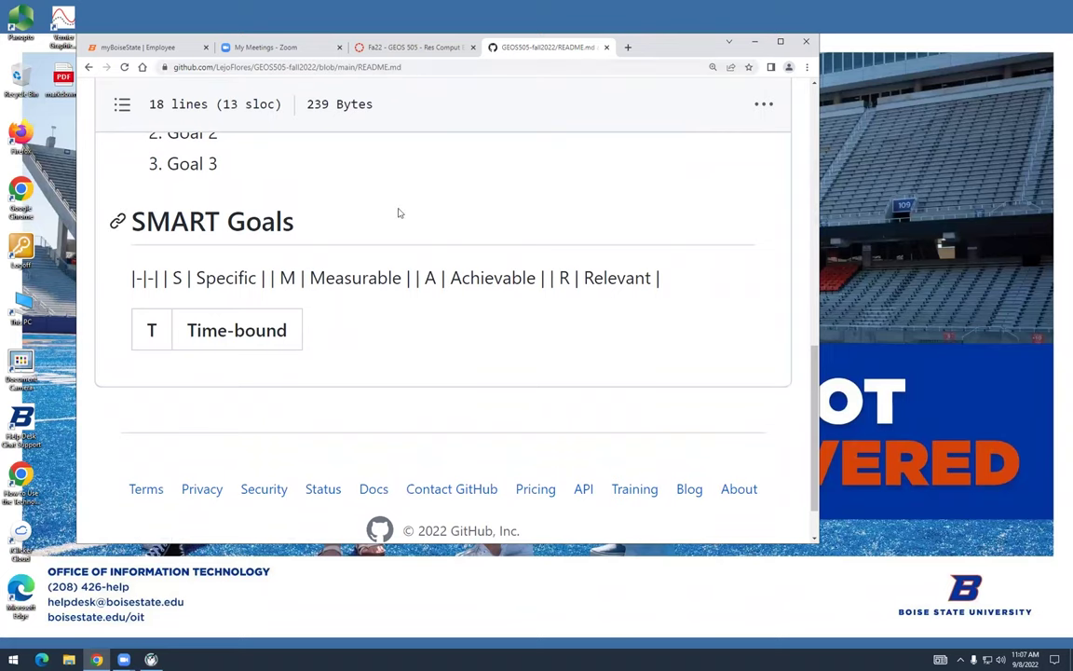
scroll(631, 227, "up", 1)
scroll(633, 219, "up", 10)
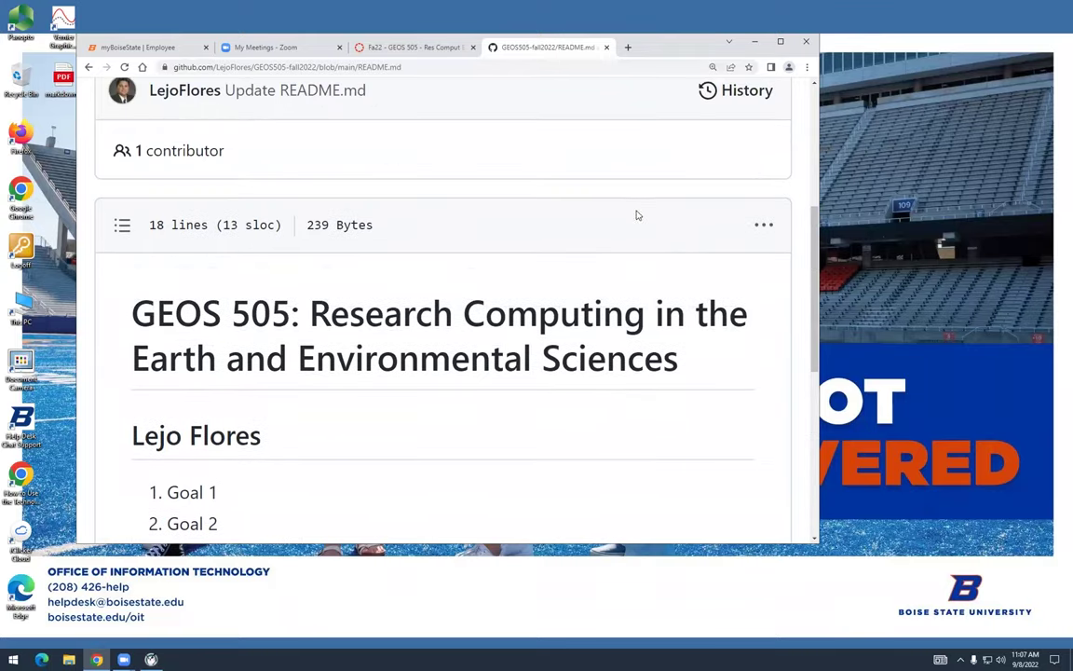
scroll(704, 175, "up", 2)
scroll(705, 176, "down", 3)
scroll(706, 177, "down", 1)
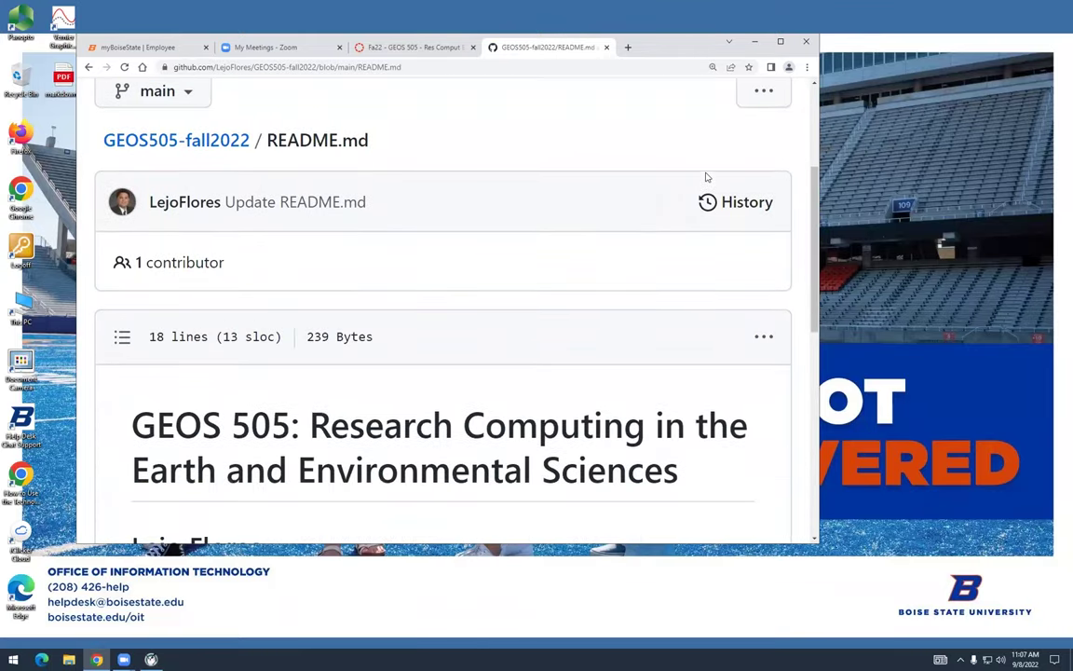
scroll(706, 177, "down", 2)
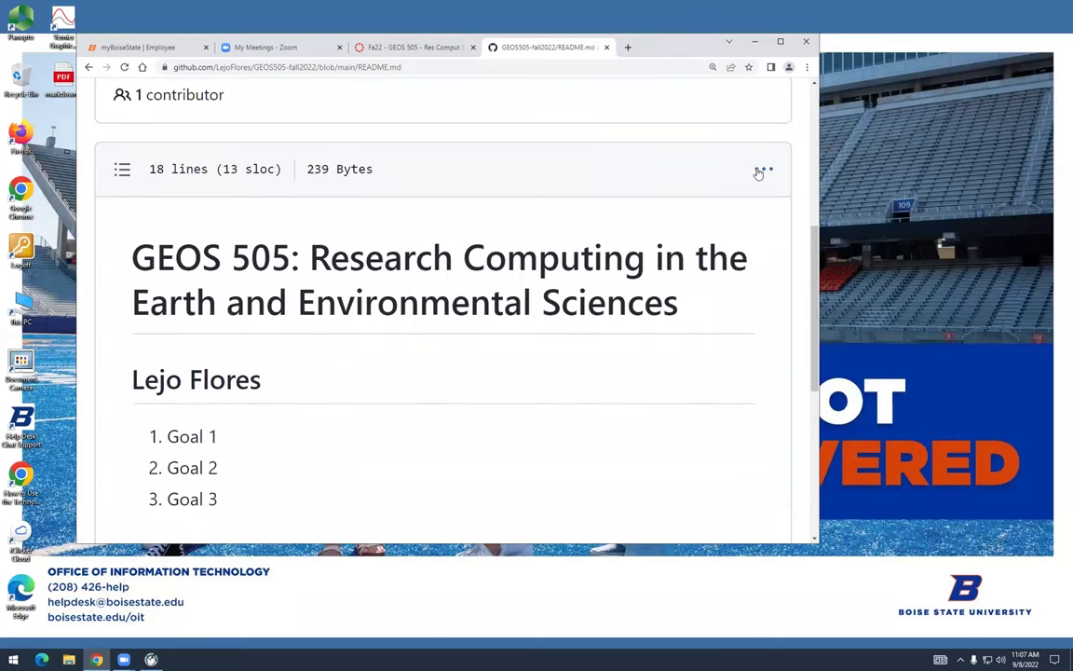
left_click(764, 169)
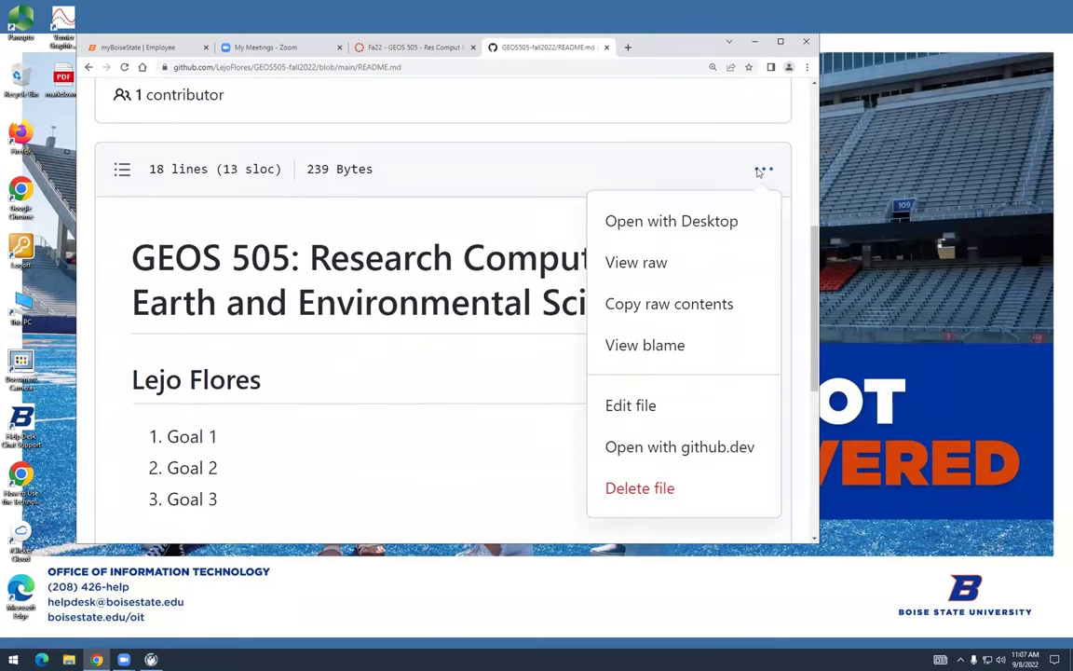
left_click(718, 405)
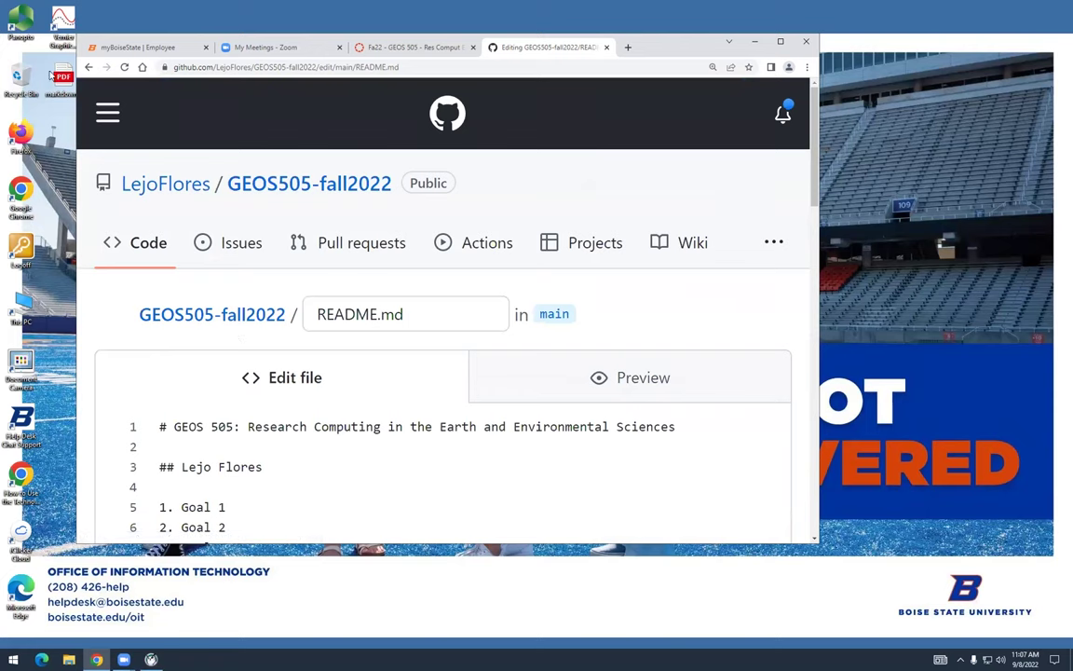
left_click(59, 76)
Open markdown-cheatsheet.pdf in Edge, zoom in five steps, and scroll across to the Tables example
double_click(59, 76)
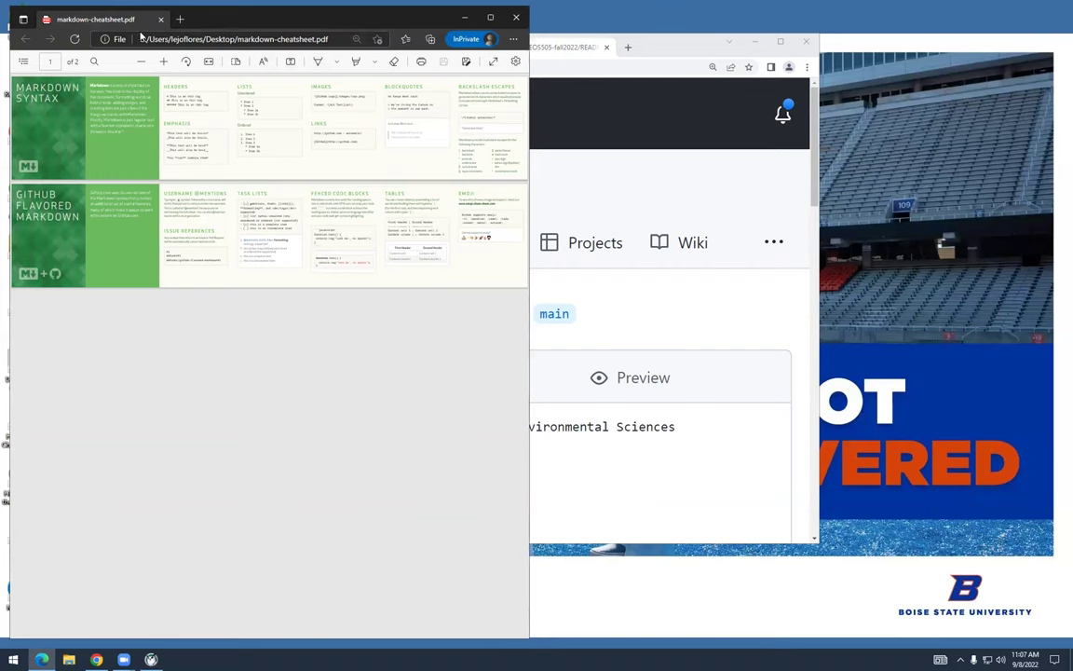
left_click(164, 62)
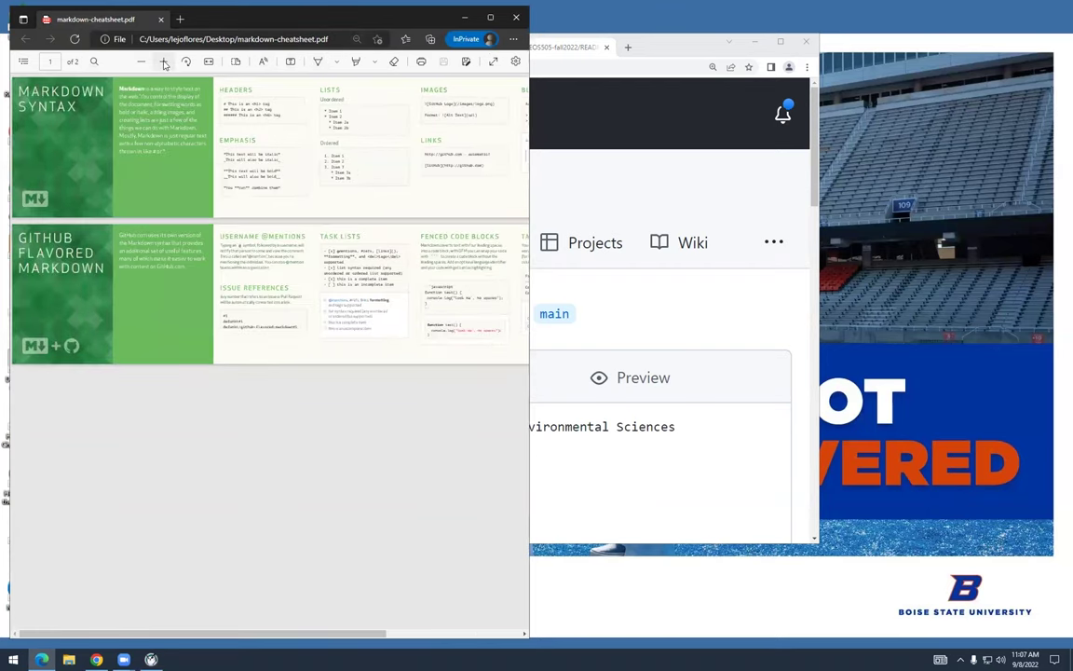
left_click(164, 61)
left_click(164, 61)
left_click_drag(296, 632, 449, 632)
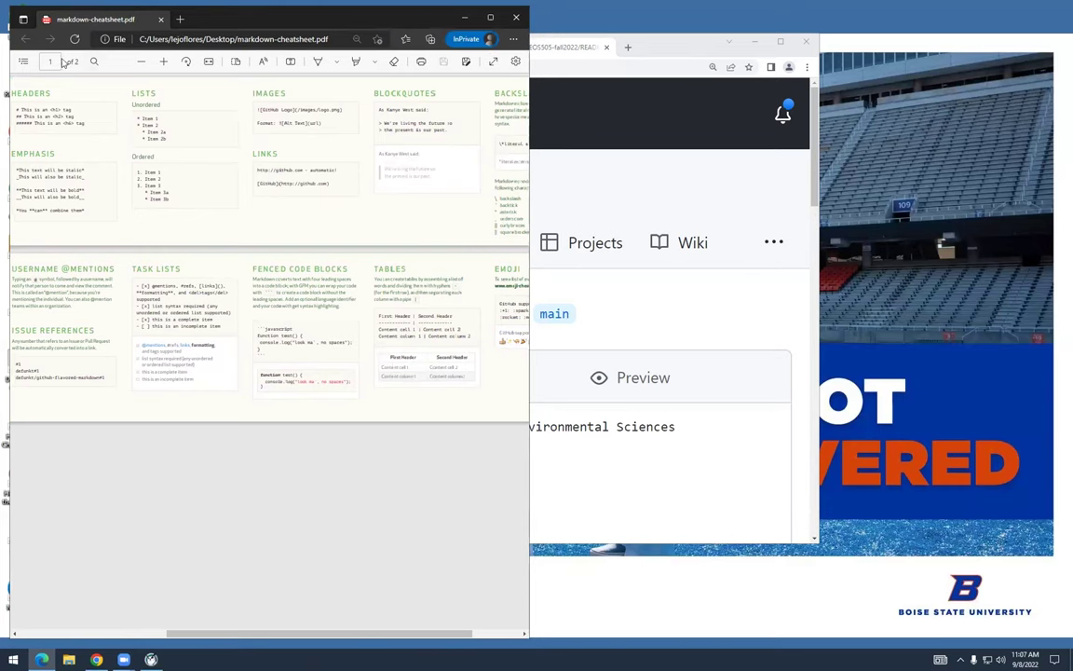
left_click(161, 61)
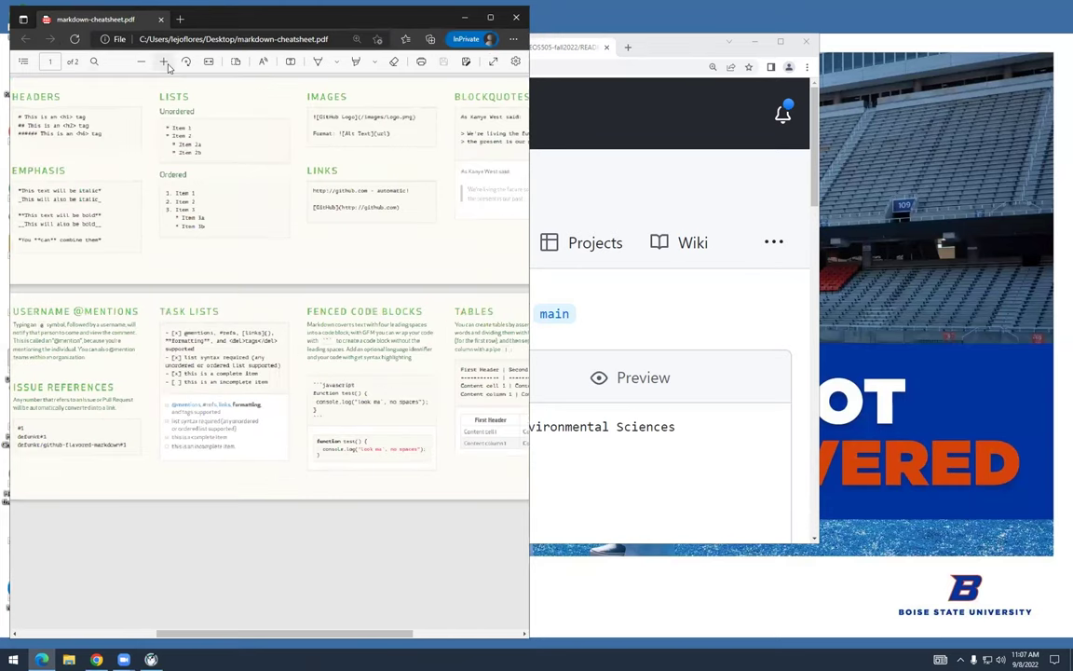
left_click(161, 61)
left_click_drag(284, 632, 384, 633)
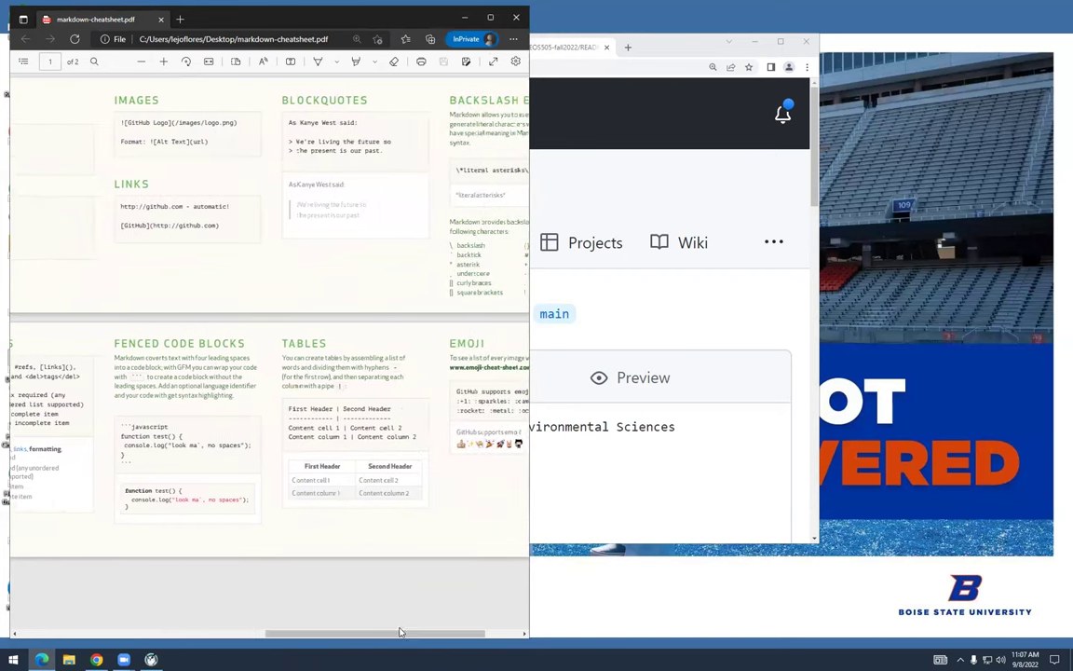
left_click(659, 447)
Turn line 11 into a ---------|--------- separator row
scroll(412, 359, "down", 4)
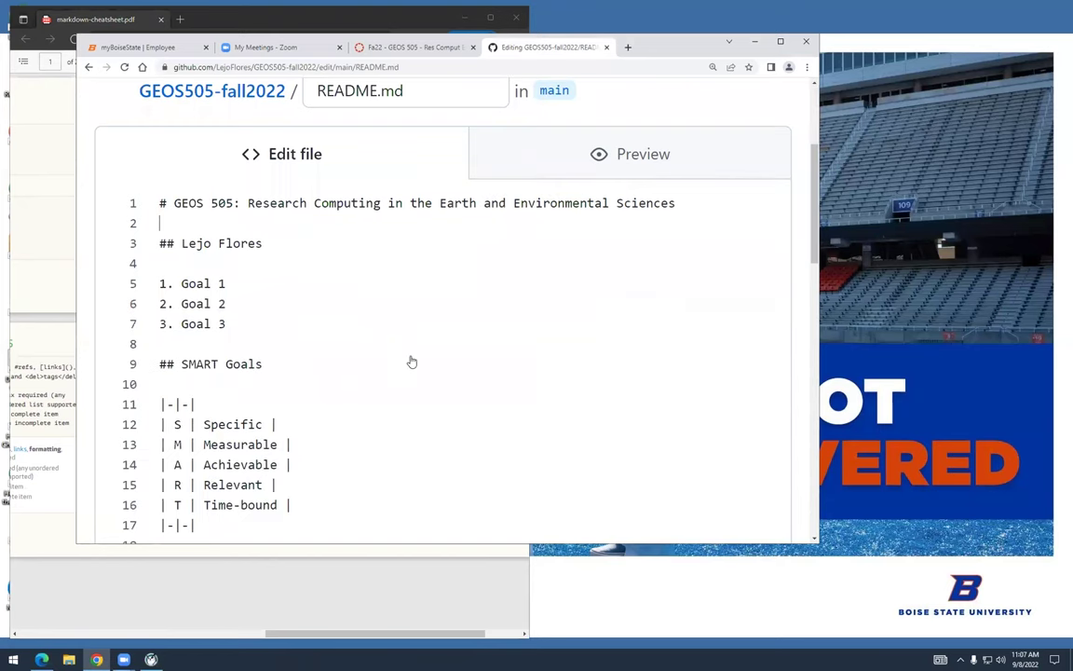
left_click(168, 287)
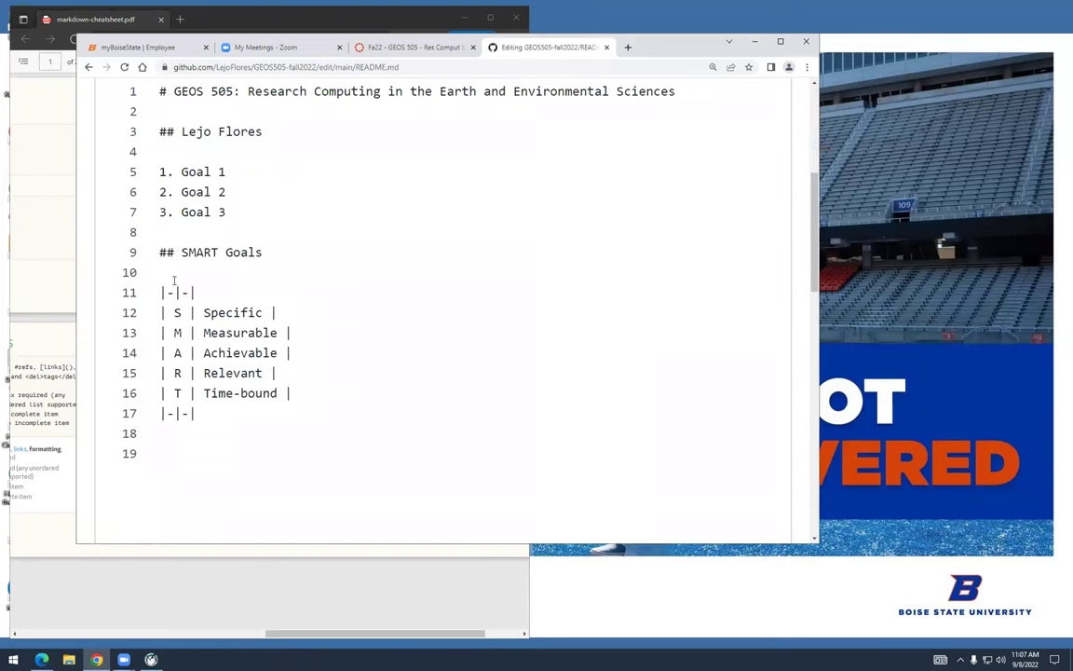
type("-----")
key("End")
key("BackSpace")
key("BackSpace")
key("BackSpace")
key("BackSpace")
type("---------")
key("Down")
type("----")
Delete the leading pipe from each table row on lines 12–16
key("Down")
key("Delete")
key("Down")
key("Delete")
key("Down")
key("Delete")
key("Down")
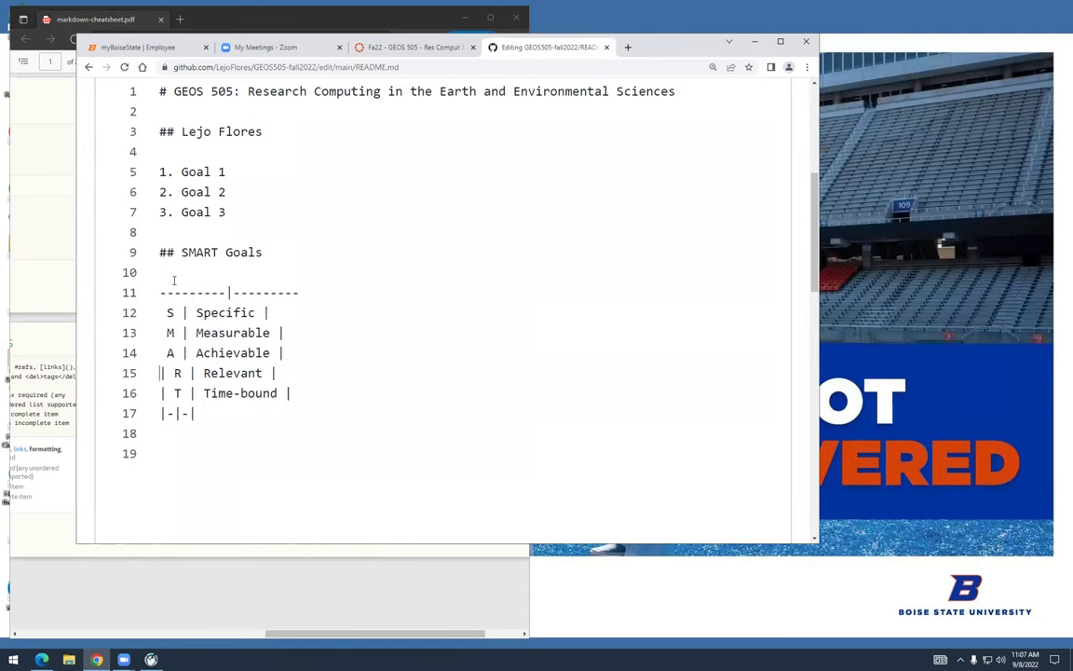
key("Delete")
key("Down")
key("Delete")
key("Down")
key("Delete")
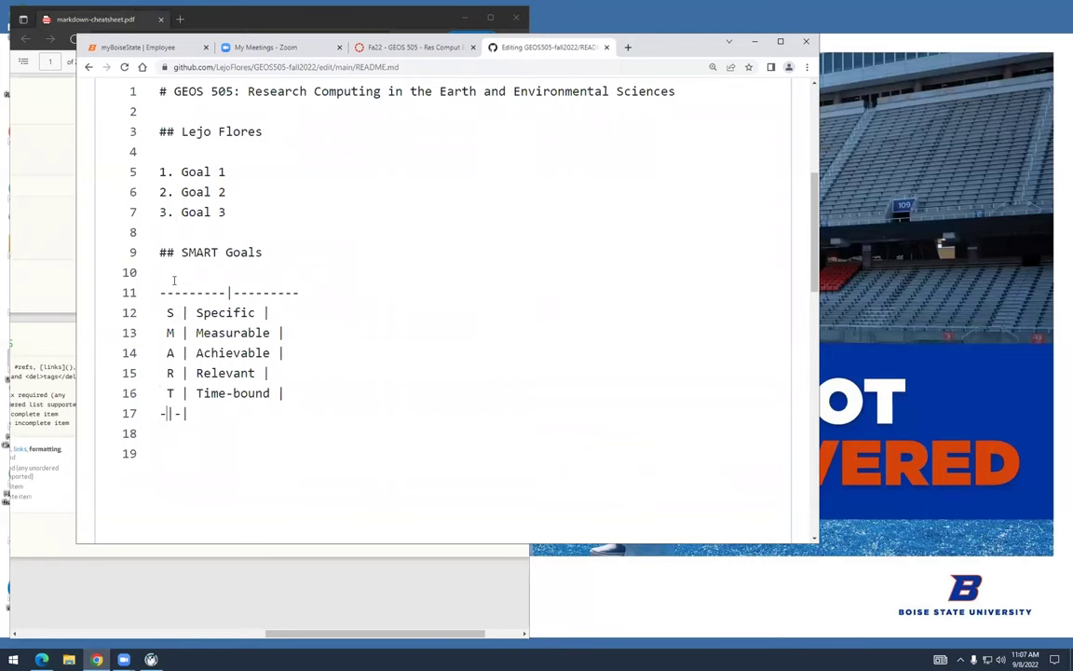
type("---")
Copy the line 11 separator and paste it over line 17 to close the table
triple_click(173, 280)
key("ctrl+c")
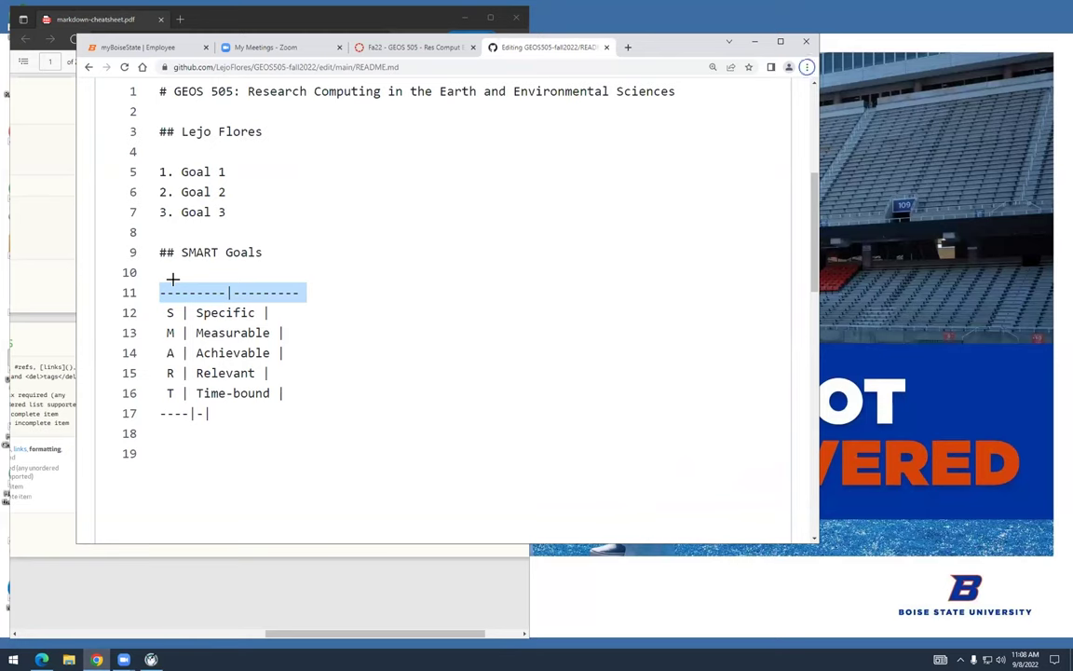
key("alt+f")
key("Escape")
key("Down")
key("Down")
key("Down")
key("Down")
key("Down")
key("Down")
key("shift+Down")
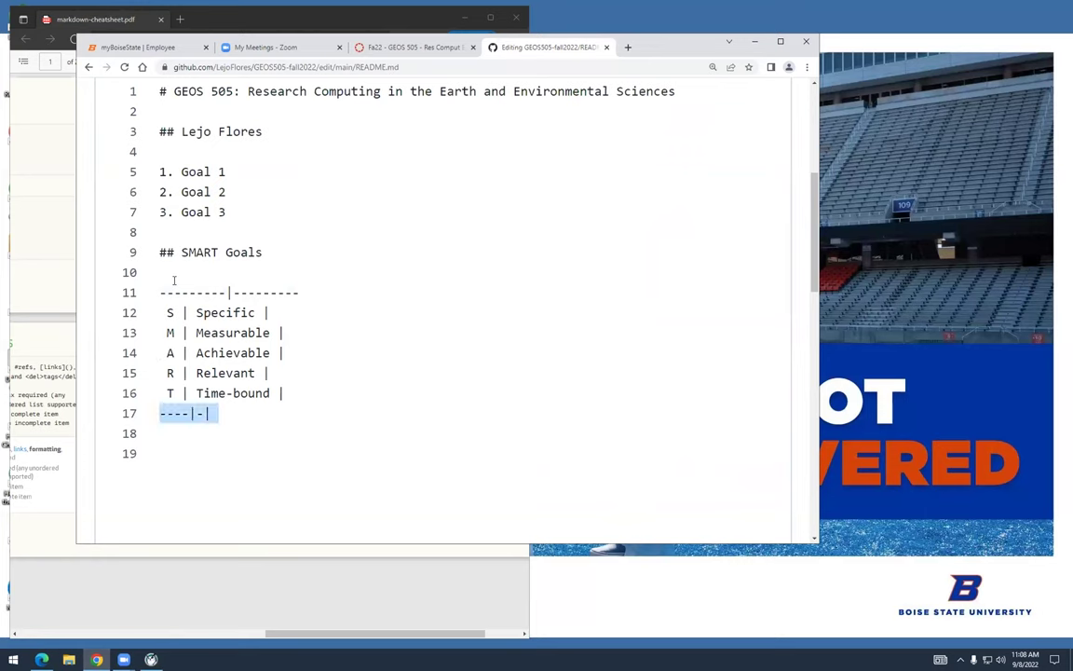
key("ctrl+v")
Remove the trailing pipes from the Time-bound row up through the Specific row
key("Up")
key("Up")
key("End")
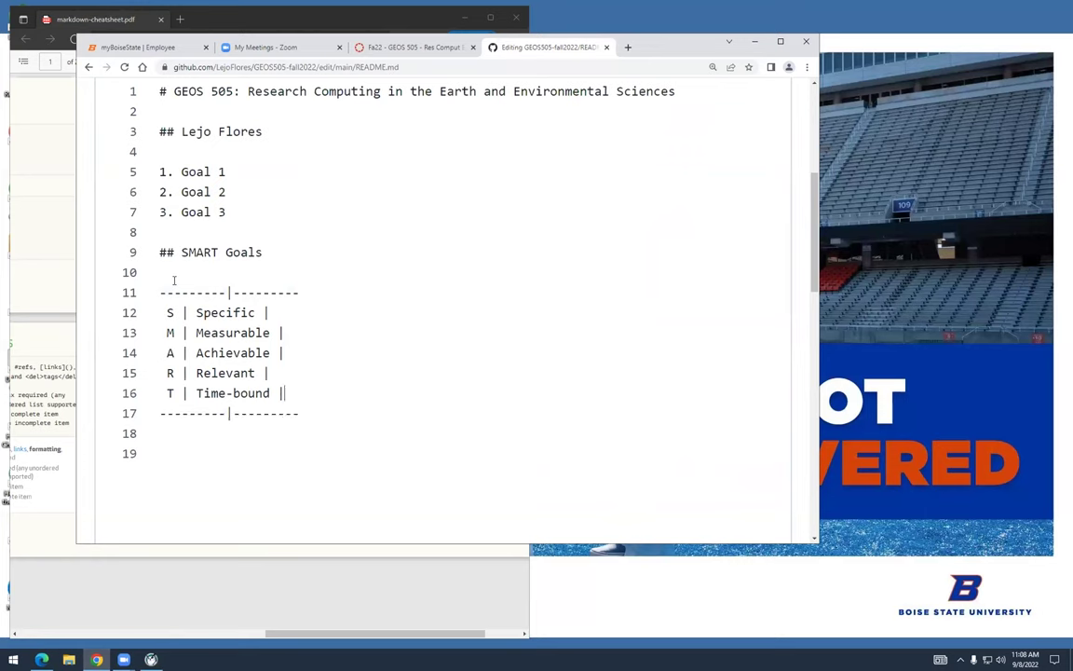
key("BackSpace")
key("BackSpace")
key("Up")
key("BackSpace")
key("BackSpace")
key("Up")
key("End")
key("BackSpace")
key("BackSpace")
key("Up")
key("End")
key("BackSpace")
key("BackSpace")
Commit the reformatted SMART Goals table in README.md to main
scroll(210, 279, "down", 2)
scroll(209, 279, "down", 10)
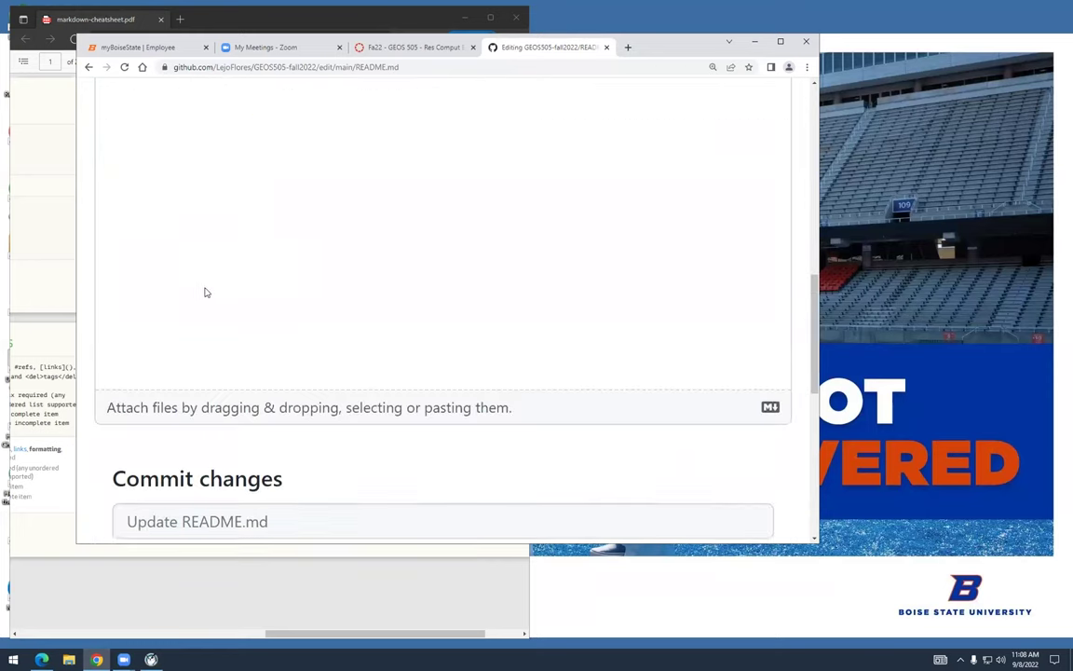
left_click(355, 517)
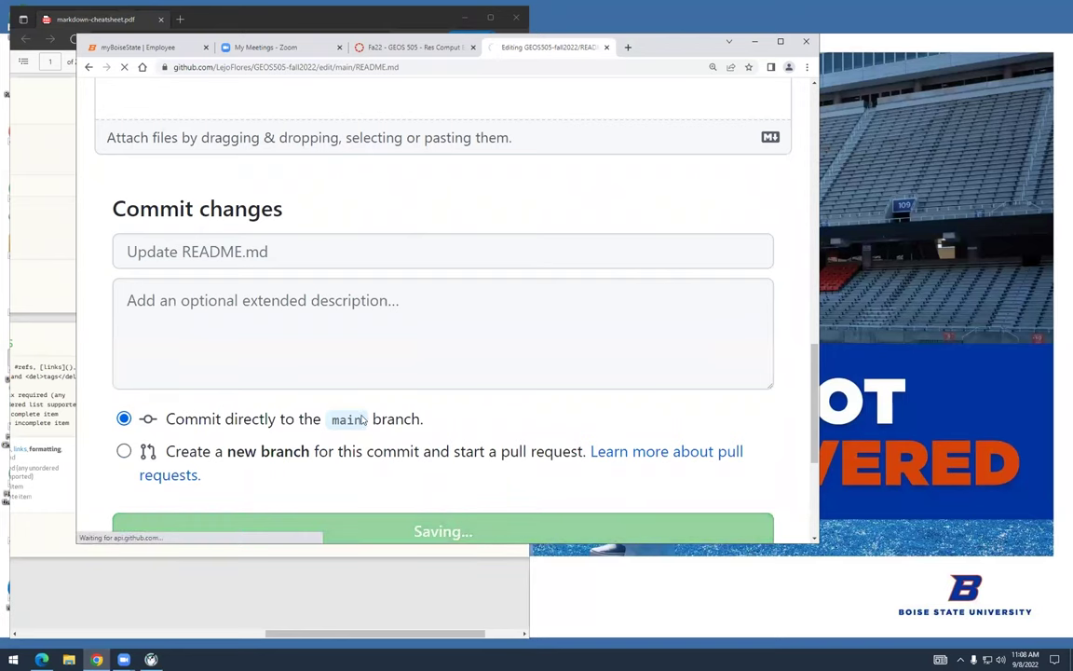
Review the rendered README, then bring the markdown cheatsheet PDF forward
scroll(359, 419, "down", 4)
scroll(362, 420, "down", 5)
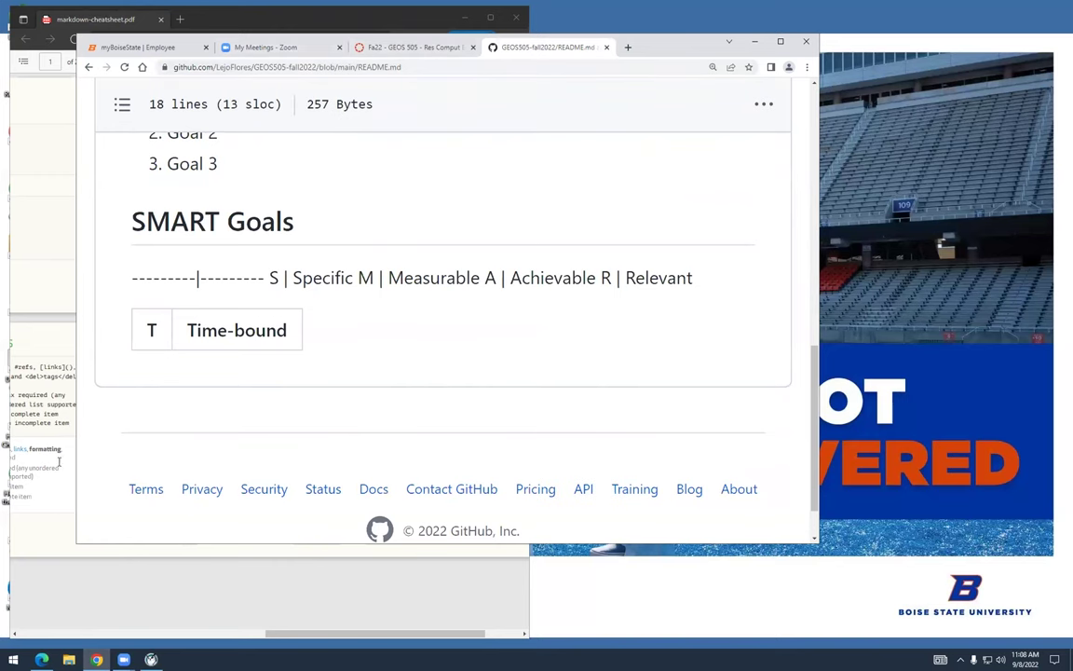
left_click(136, 578)
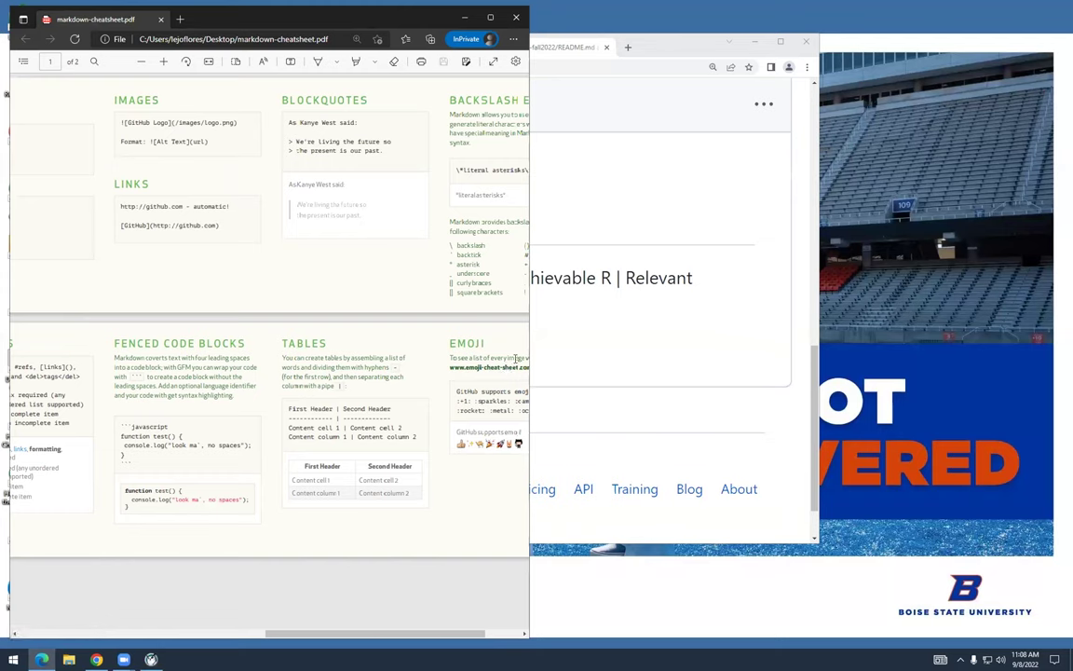
Return to the GitHub README and open README.md for editing
left_click(623, 277)
scroll(652, 364, "down", 1)
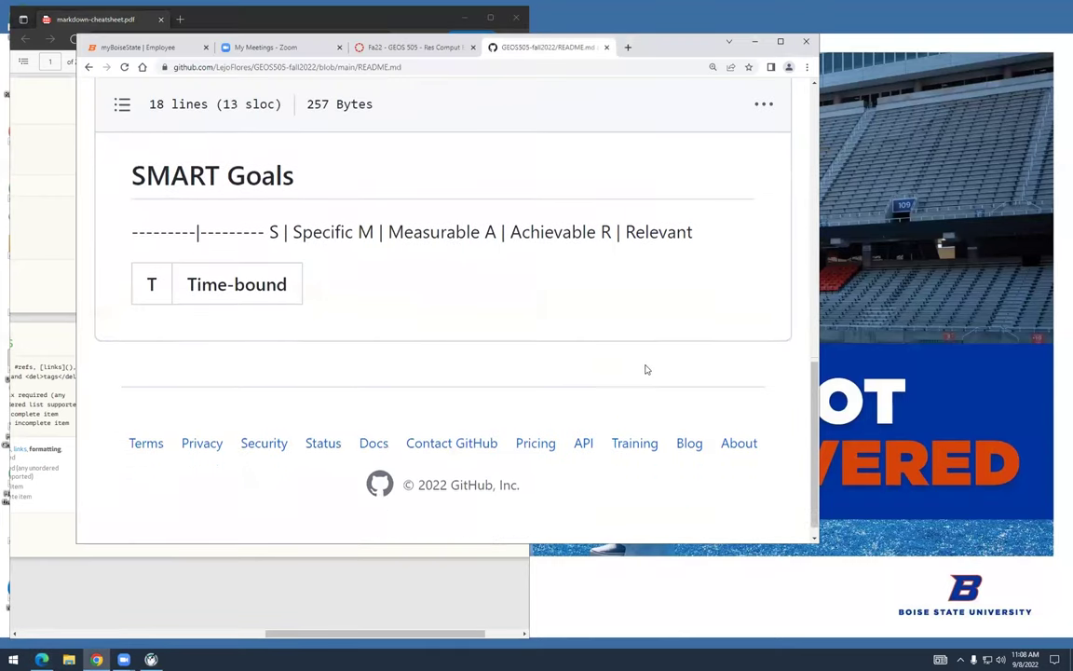
scroll(645, 368, "up", 2)
scroll(650, 367, "up", 2)
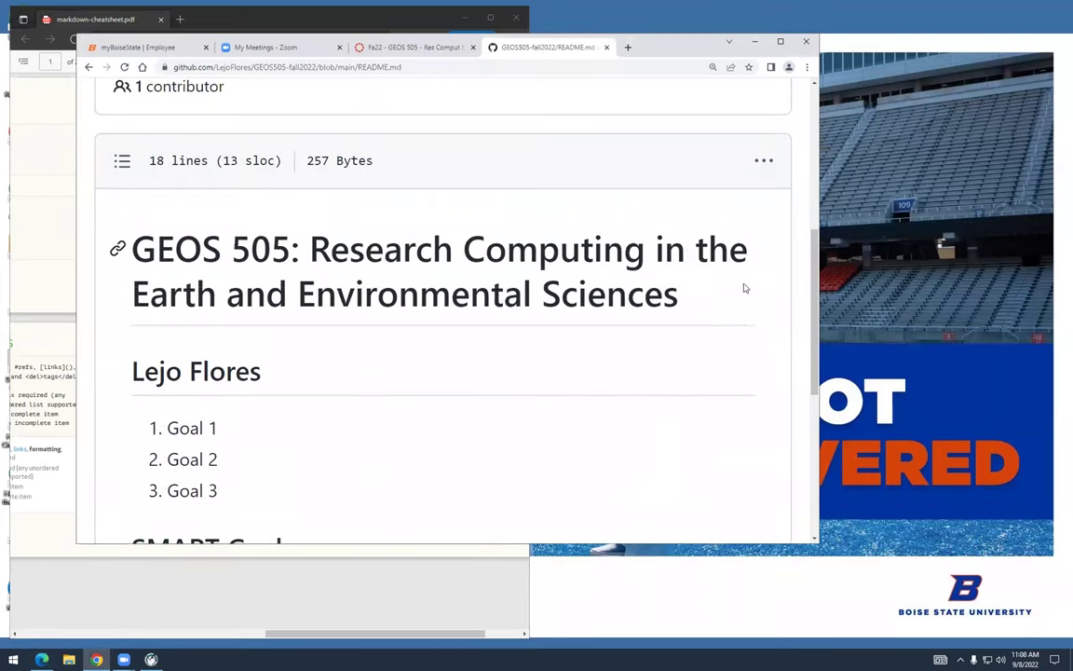
left_click(762, 160)
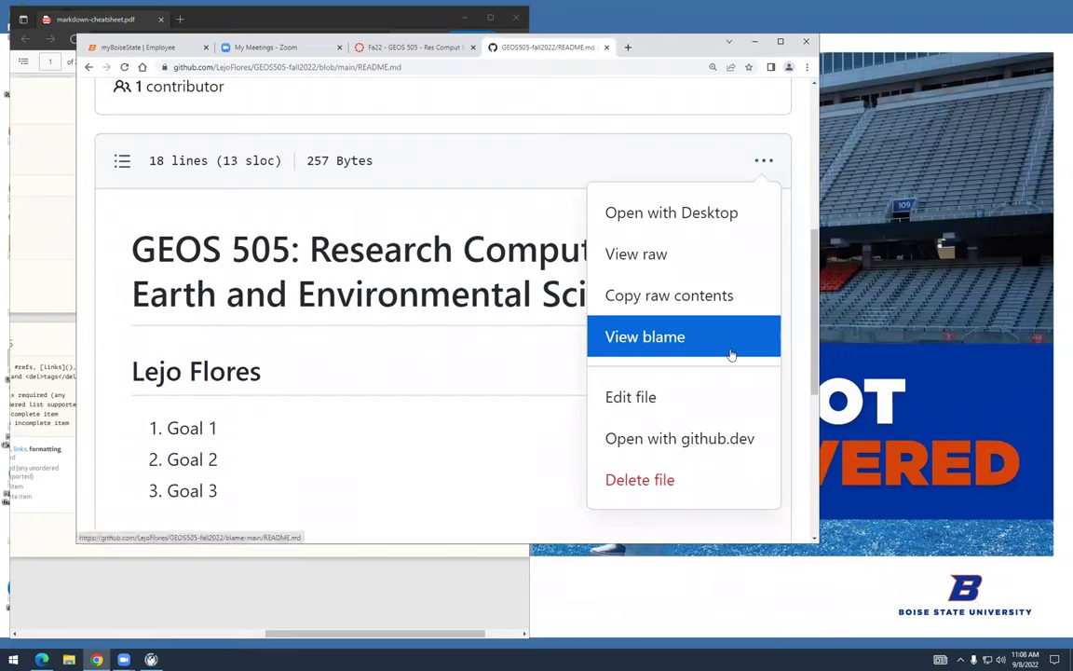
left_click(722, 393)
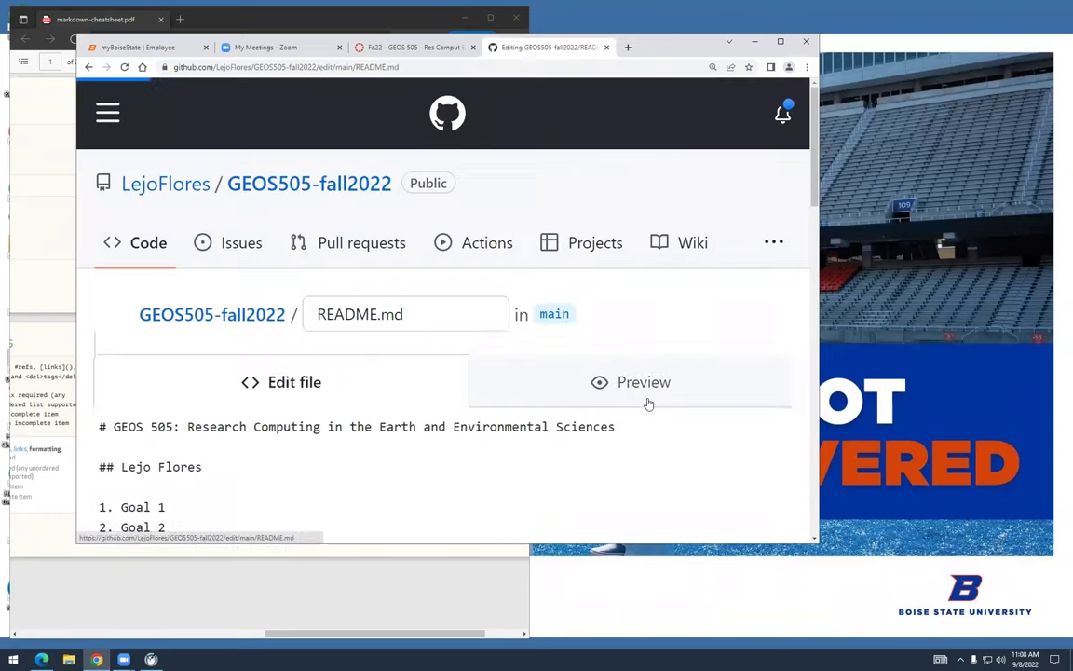
Put spaces around the pipe in the line 11 dashed divider
scroll(526, 450, "down", 3)
scroll(526, 450, "down", 1)
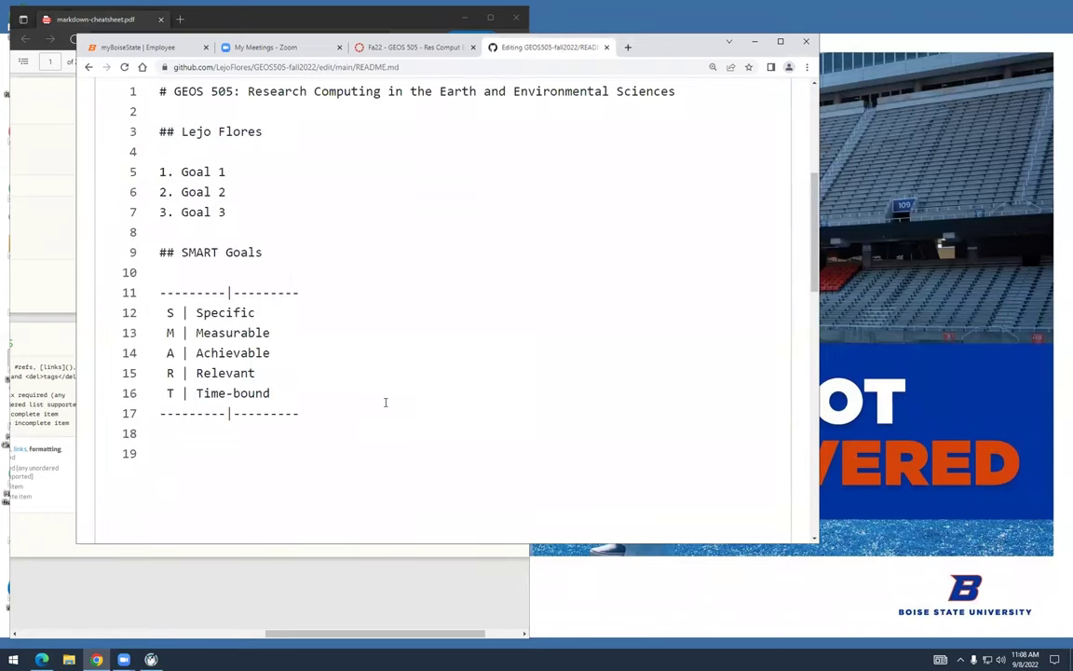
left_click(182, 392)
key("Up")
key("Up")
key("Home")
key("Down")
key("shift+Up")
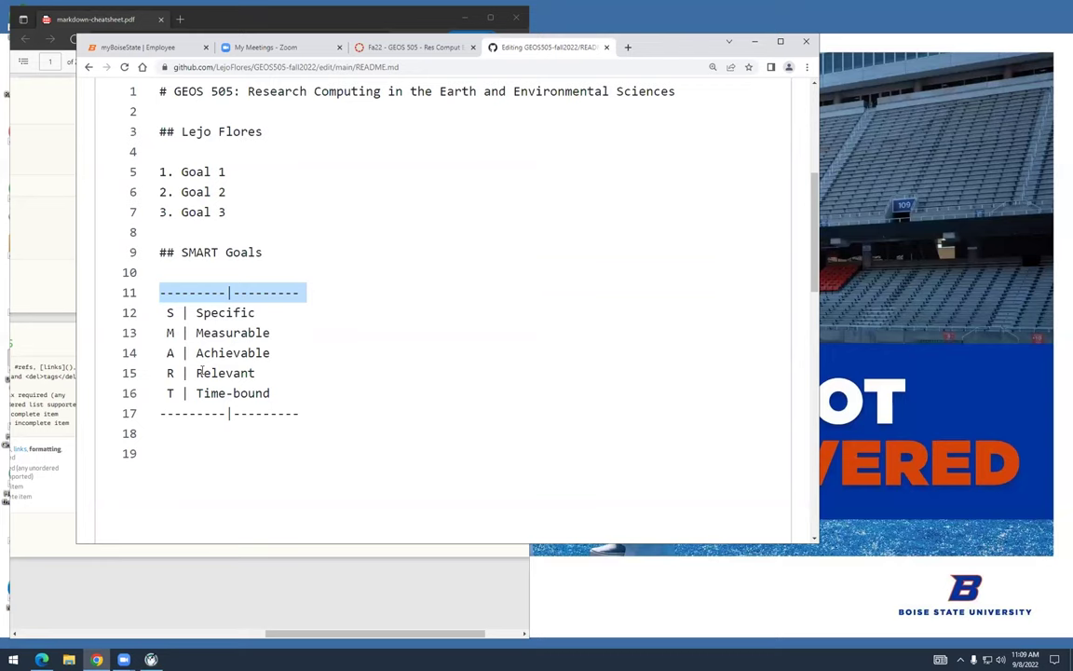
key("Left")
key("Right")
key("Right")
key("Right")
key("Right")
key("Right")
key("Right")
key("Right")
key("Right")
key("Right")
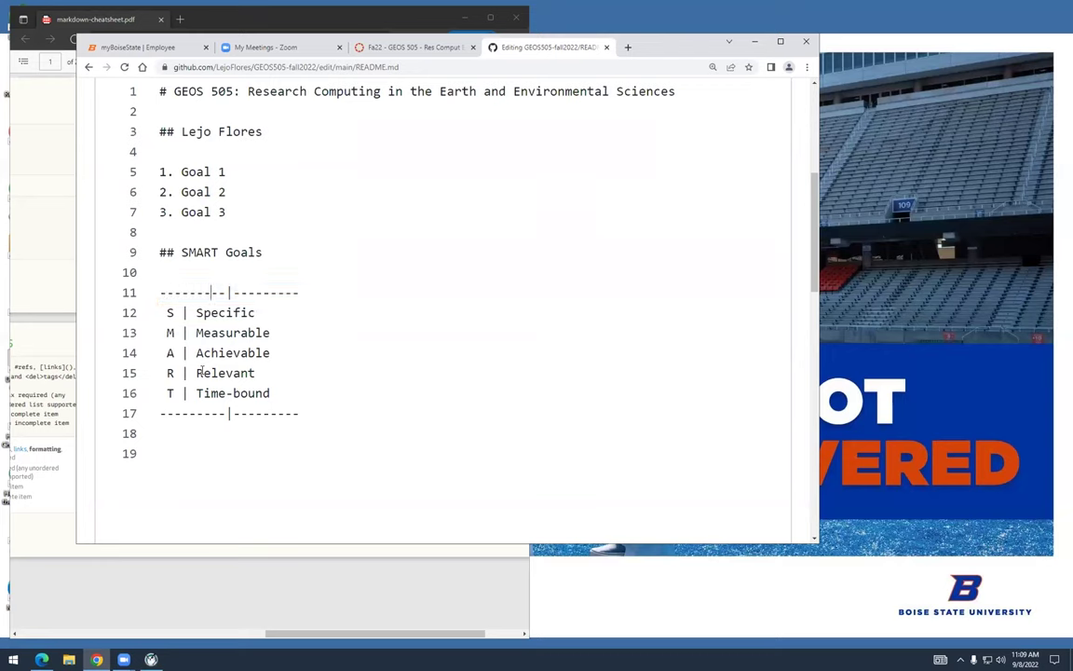
key("Right")
key("Down")
key("Down")
key("Down")
key("Down")
key("Down")
Space the pipe in the line 17 divider so it reads '--------- | ---------'
key("Down")
key("Left")
key("Left")
key("Home")
key("Right")
key("Right")
key("Right")
key("Right")
key("Right")
key("Right")
key("Right")
key("Right")
key("Right")
key("Up")
key("Left")
key("Left")
key("Left")
key("Left")
key("Left")
key("Left")
key("Left")
key("Left")
key("Left")
key("Up")
key("End")
key("Home")
key("Up")
key("Down")
key("Down")
key("Down")
key("Down")
key("Down")
key("Down")
key("Down")
Commit the edited README.md to main
scroll(294, 419, "down", 8)
scroll(295, 419, "down", 3)
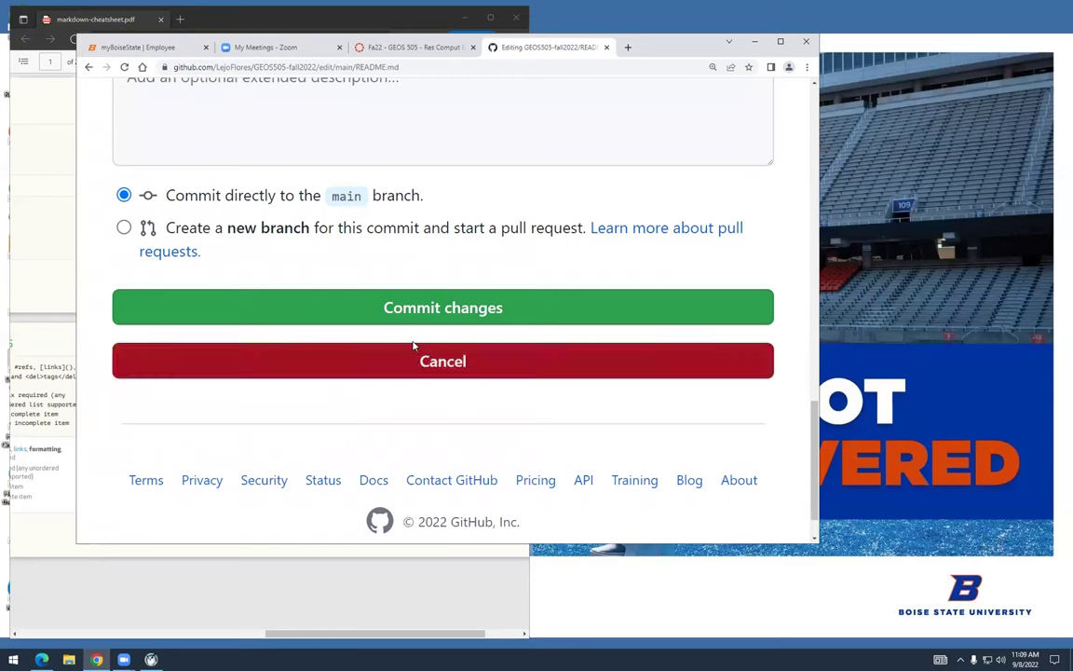
left_click(398, 310)
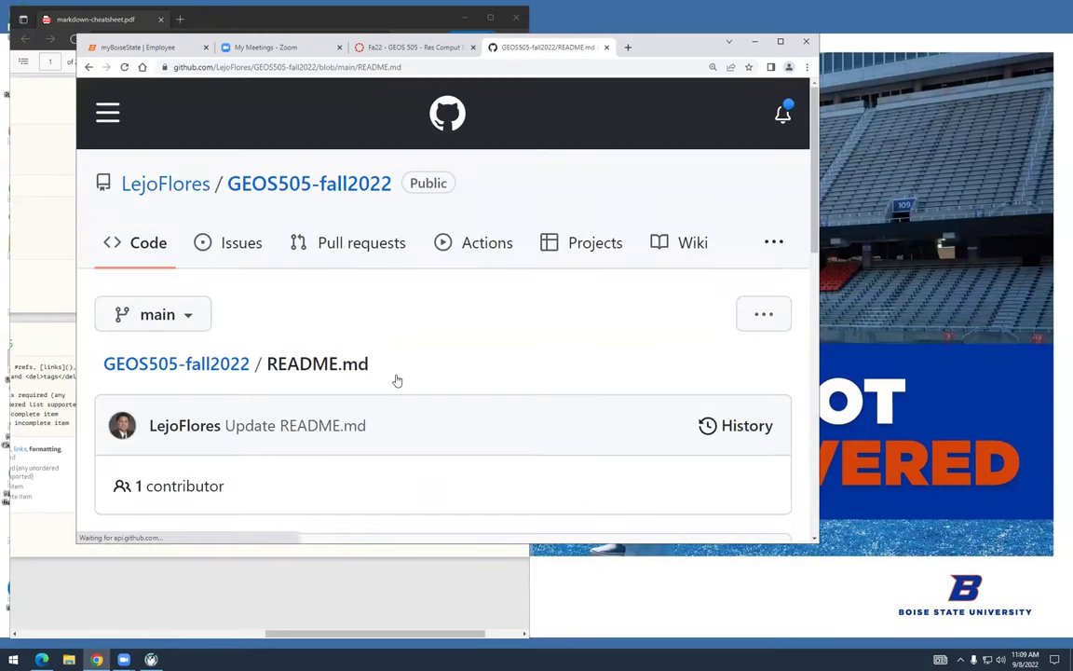
Compare the still-broken rendered README table with the cheatsheet PDF's table example
scroll(395, 377, "down", 5)
scroll(396, 380, "down", 3)
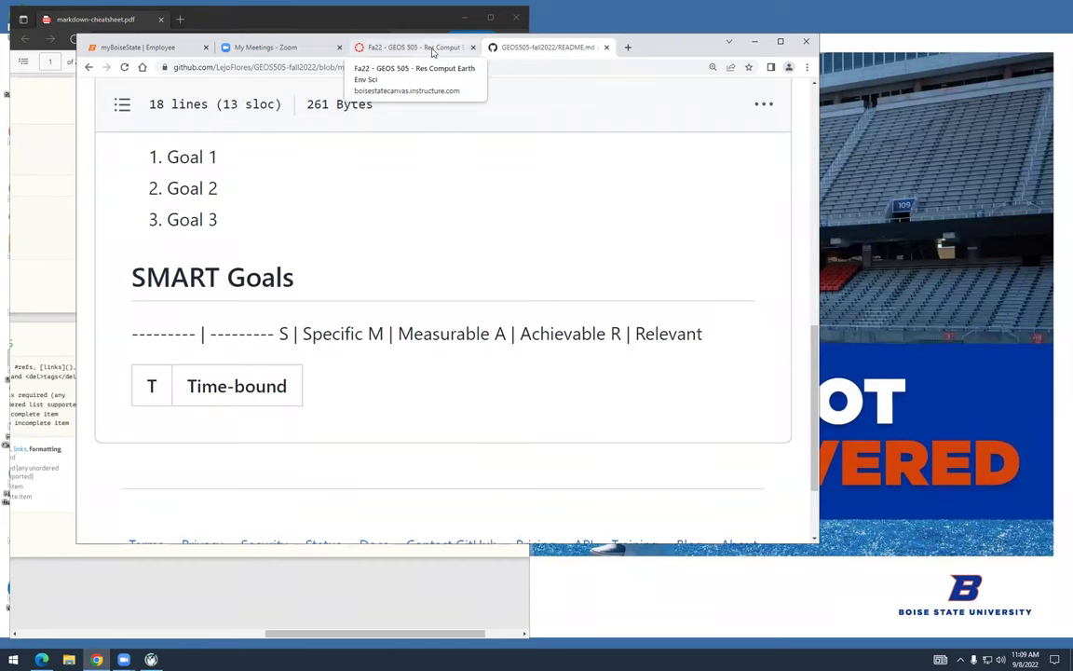
left_click(294, 22)
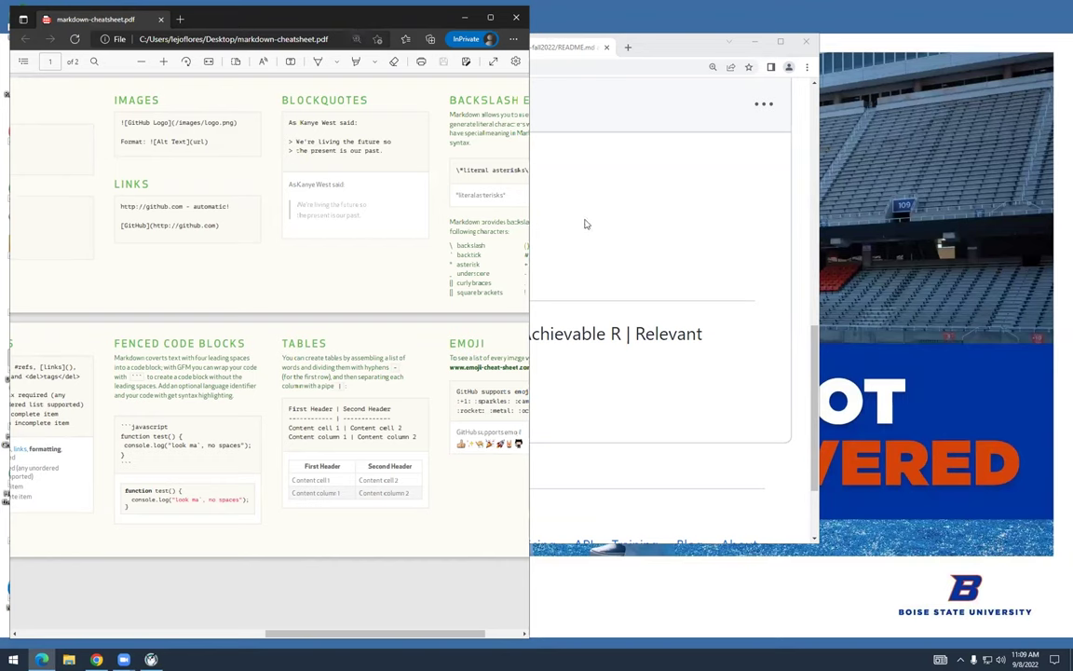
left_click(584, 148)
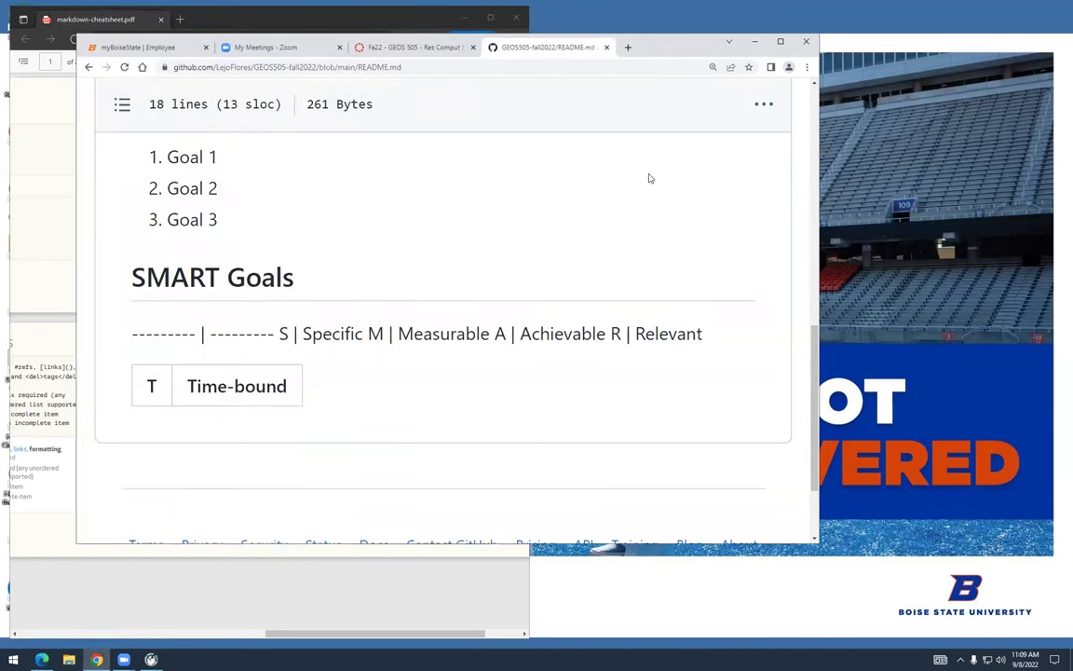
scroll(551, 331, "up", 3)
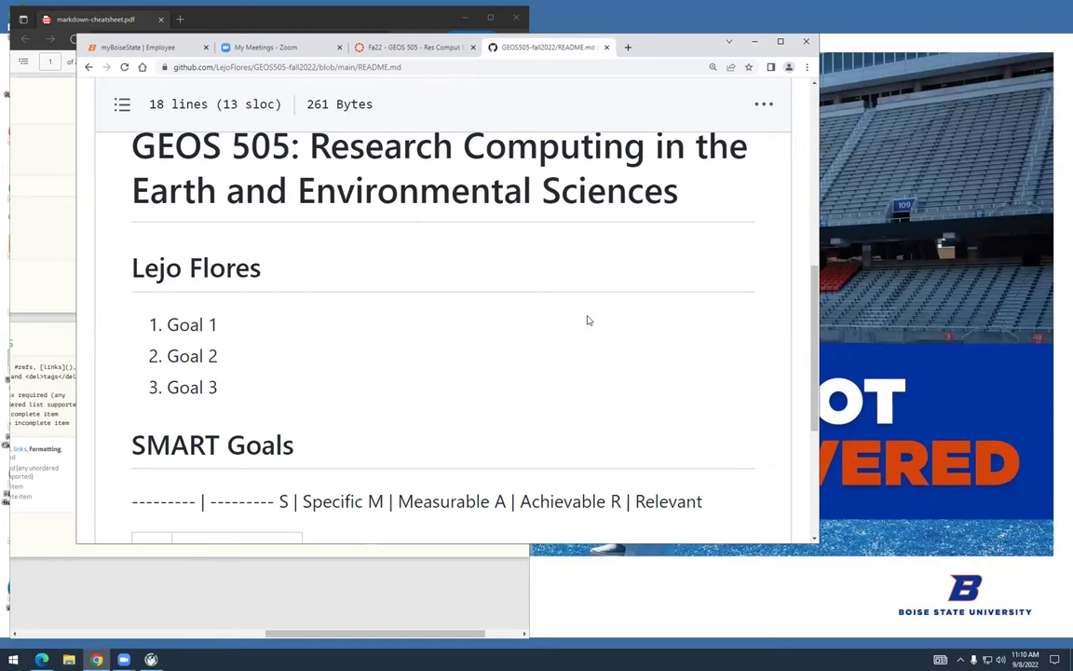
Reopen README.md for editing, checking the cheatsheet PDF's table syntax alongside
scroll(546, 369, "down", 2)
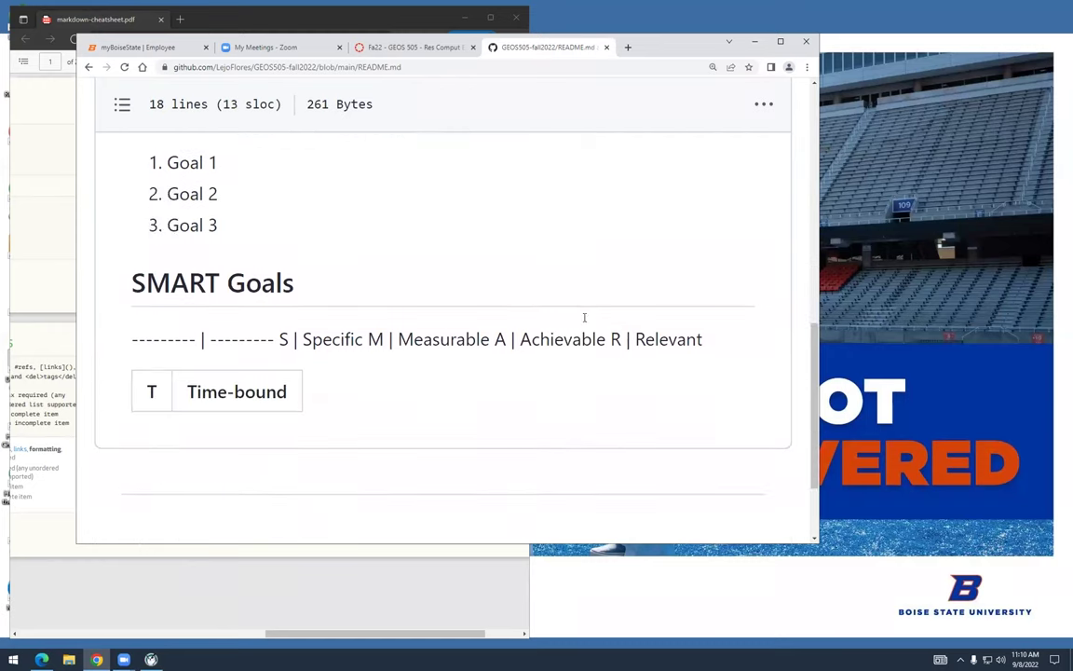
left_click(765, 105)
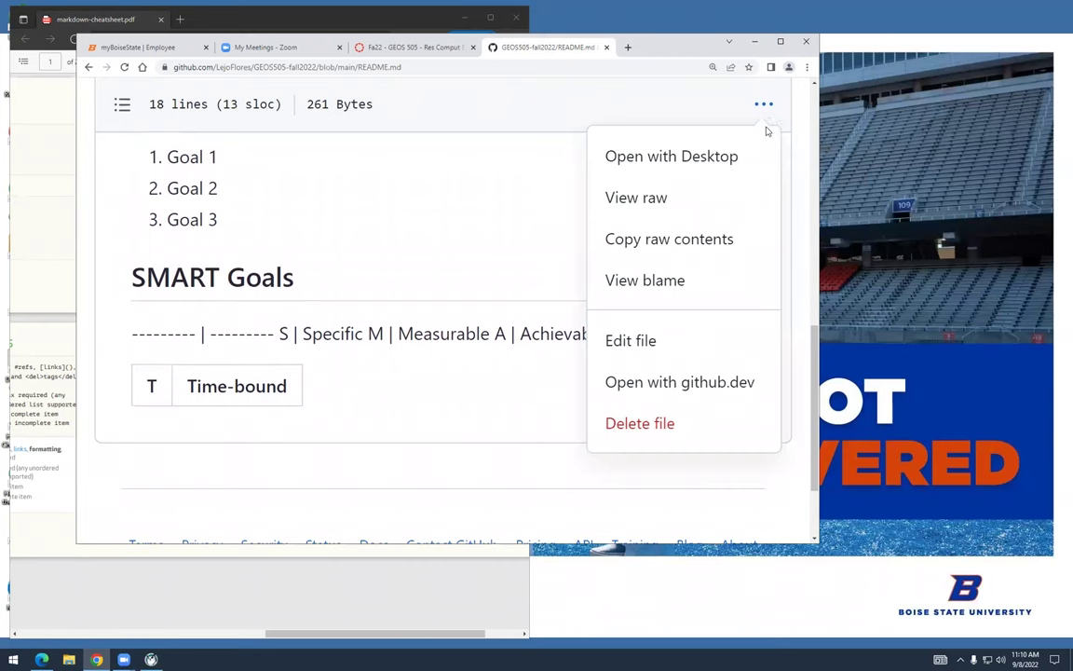
left_click(735, 341)
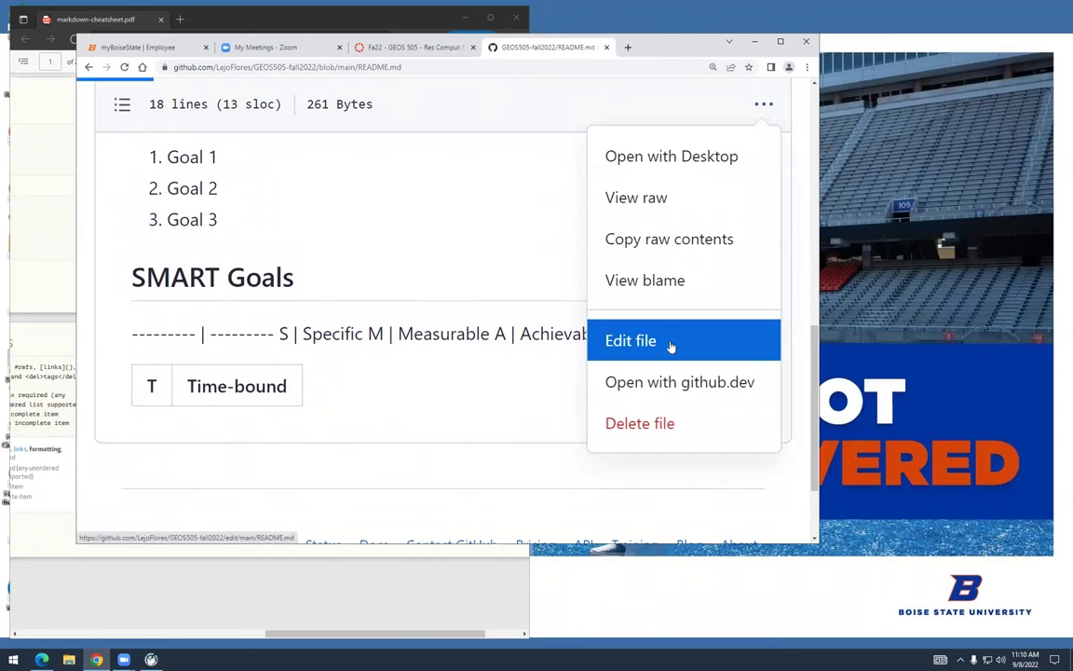
scroll(491, 384, "down", 3)
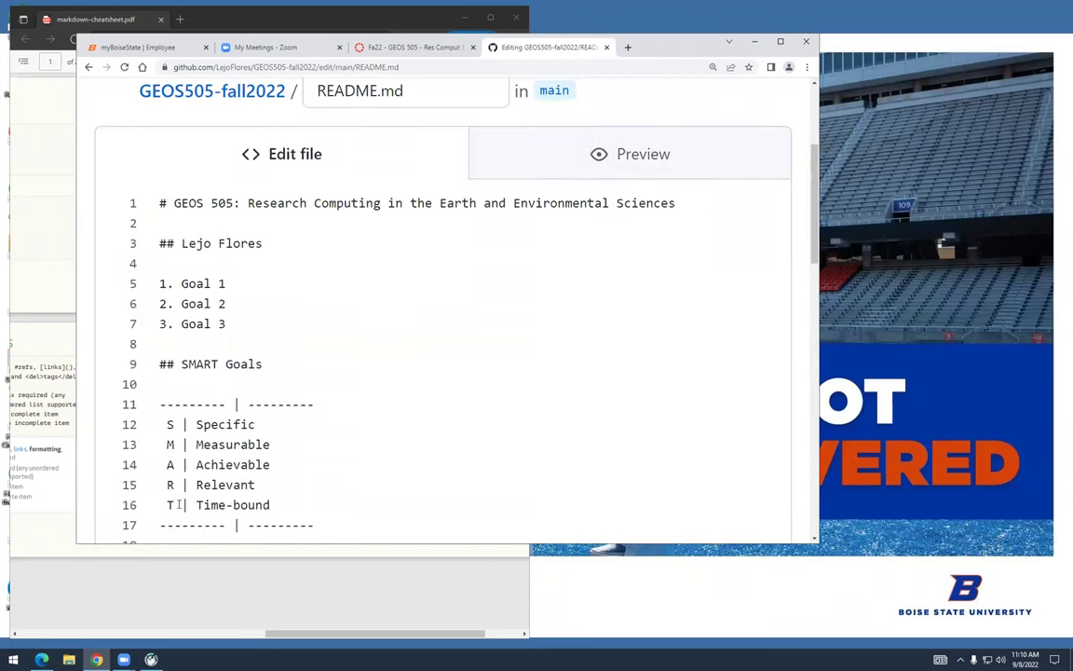
left_click(48, 361)
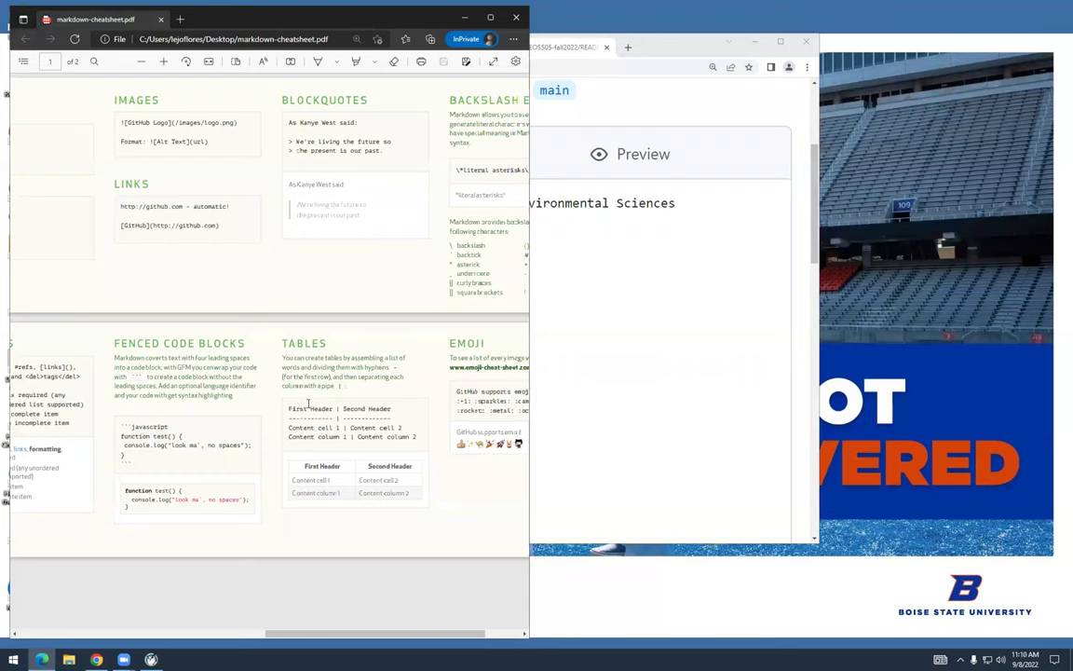
left_click(615, 375)
key("Down")
key("Down")
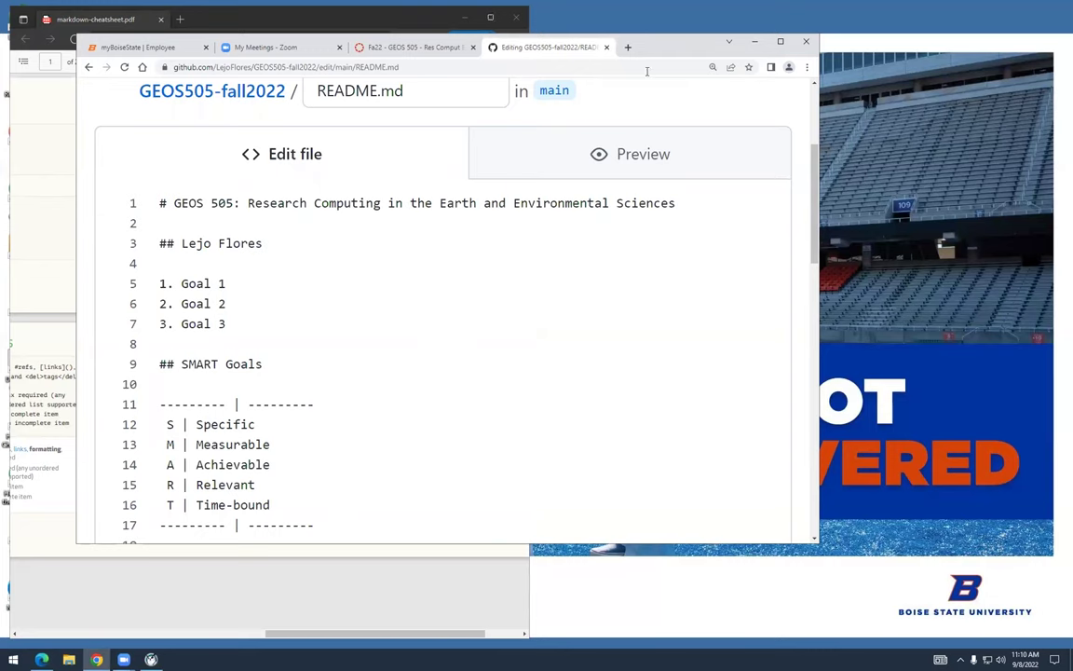
Search the web for 'markdown table' in a new tab
key("ctrl+t")
type("markdown table")
key("Return")
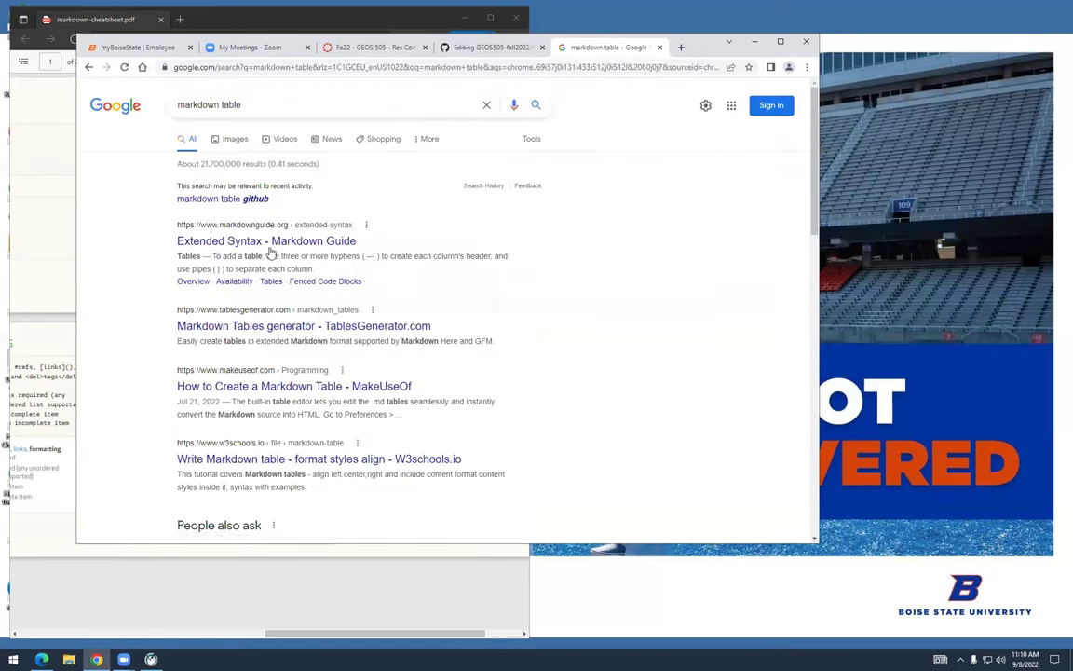
Read Markdown Guide's Extended Syntax Tables section, then return to the README editor at line 11
left_click(269, 240)
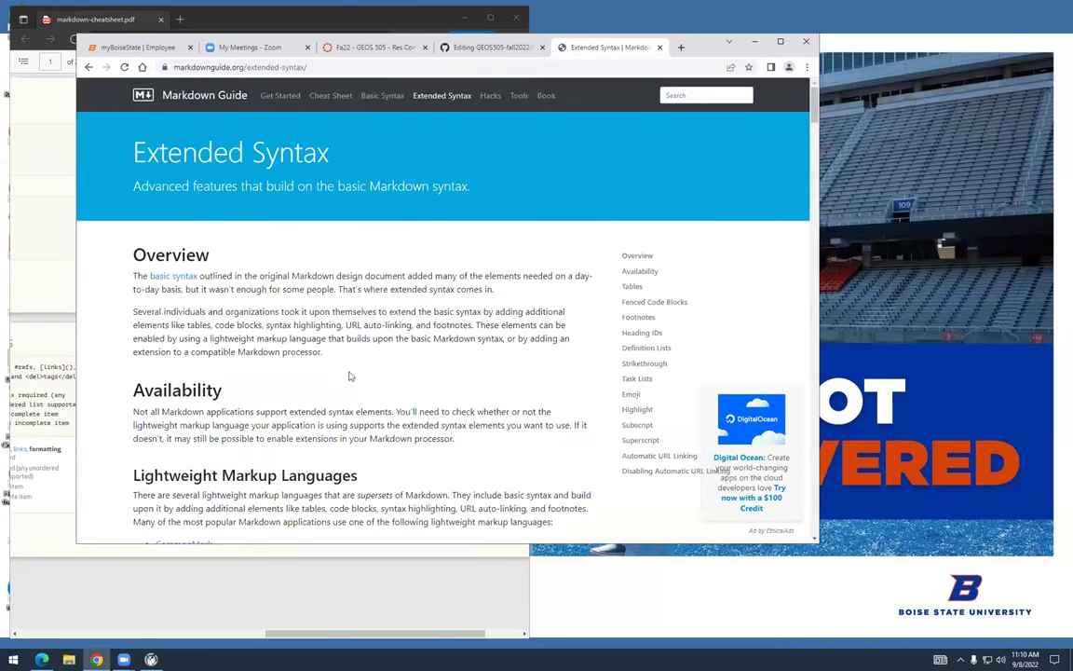
scroll(350, 376, "down", 5)
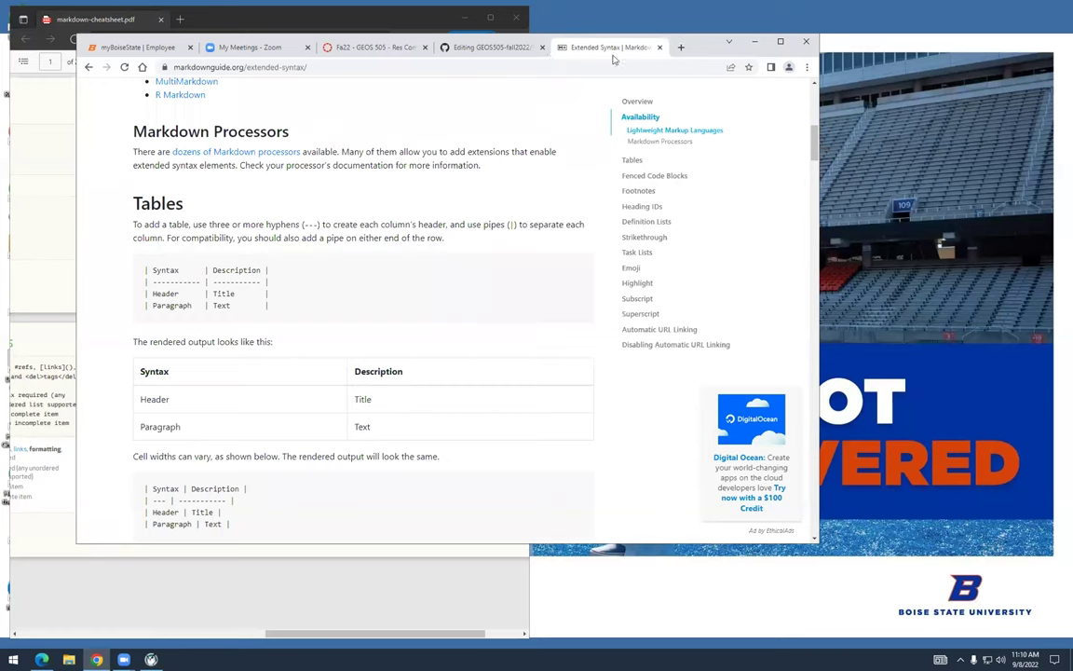
left_click(517, 51)
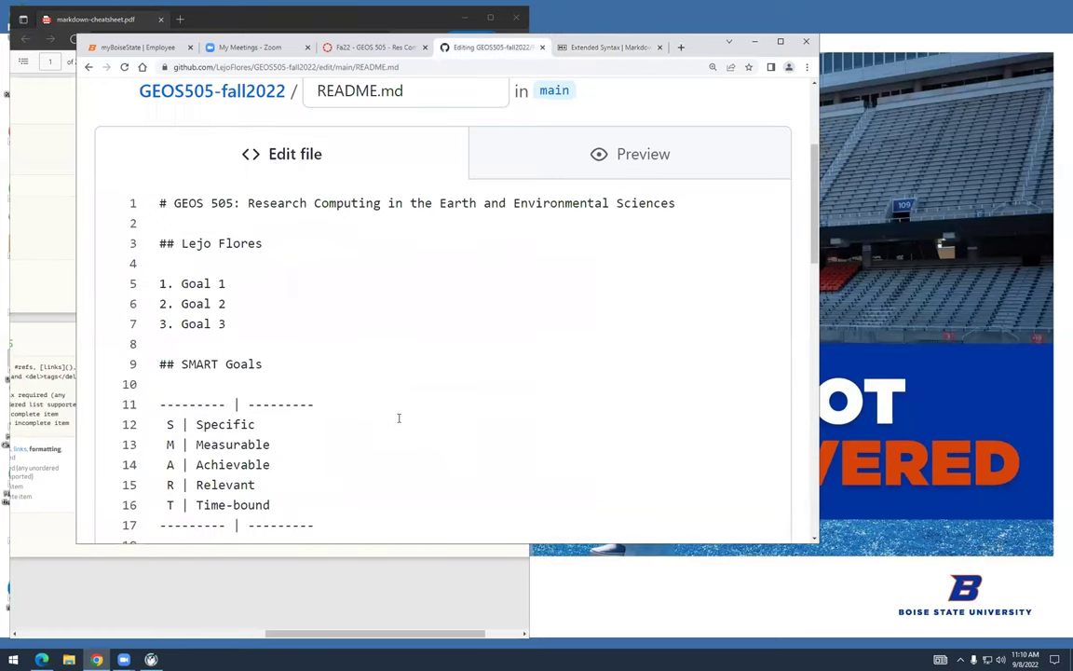
key("Up")
key("Up")
Add a '| Letter | Description |' header row and wrap the divider line in pipes
key("Return")
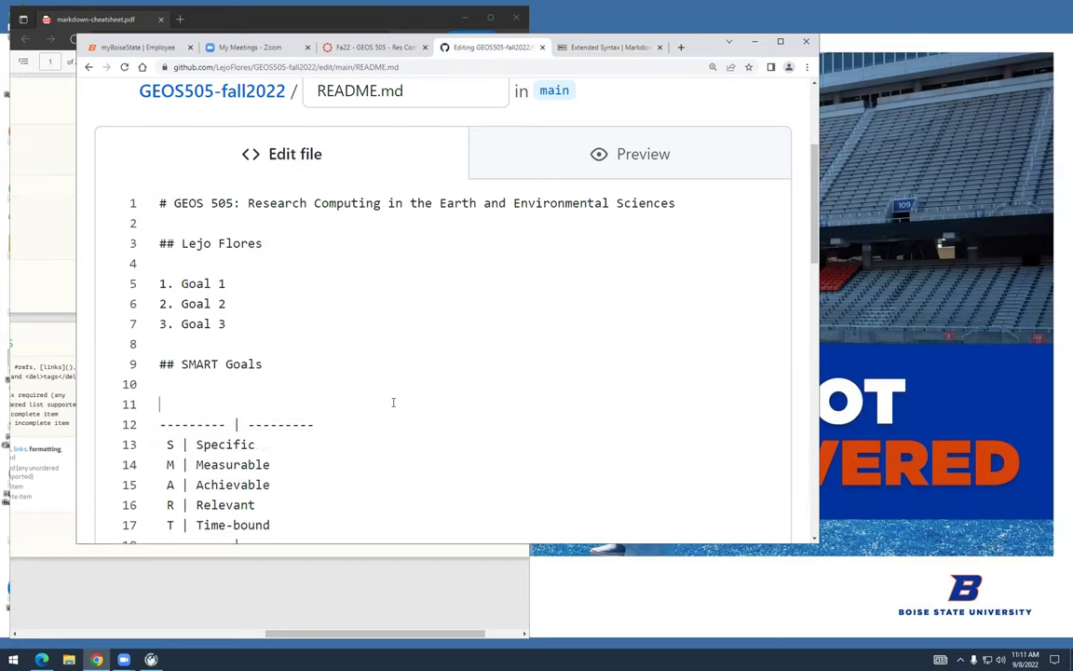
type("| Letter |")
type("Descrip")
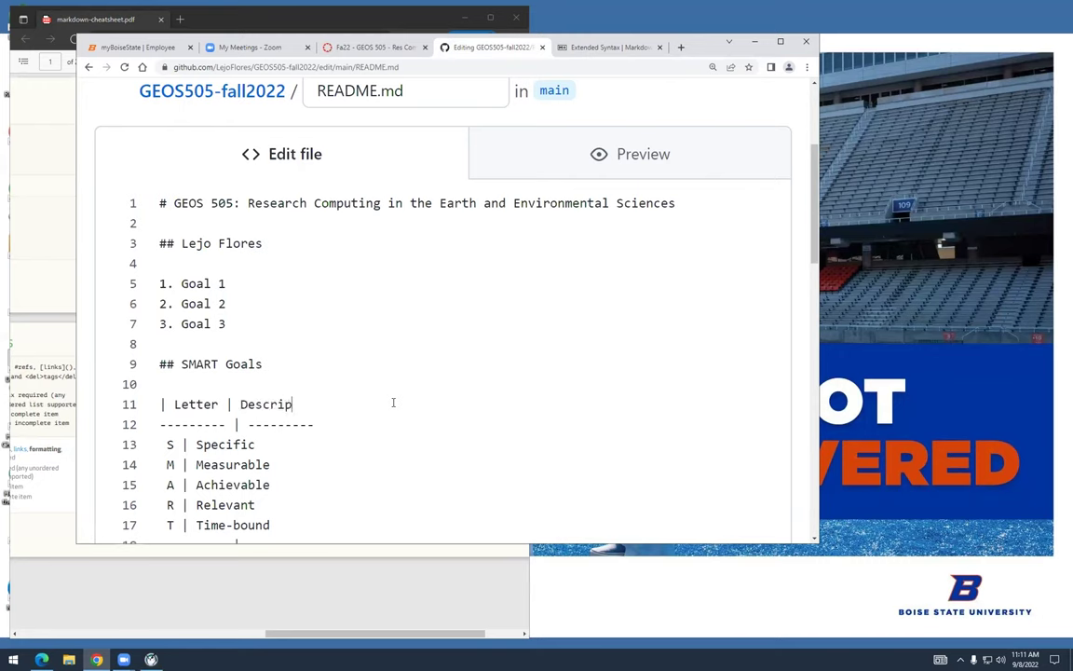
type("tion |")
key("Right")
type("|")
key("End")
type("|")
Wrap the S and M rows in leading and trailing pipes
key("Right")
type("|")
key("End")
type("|")
key("Right")
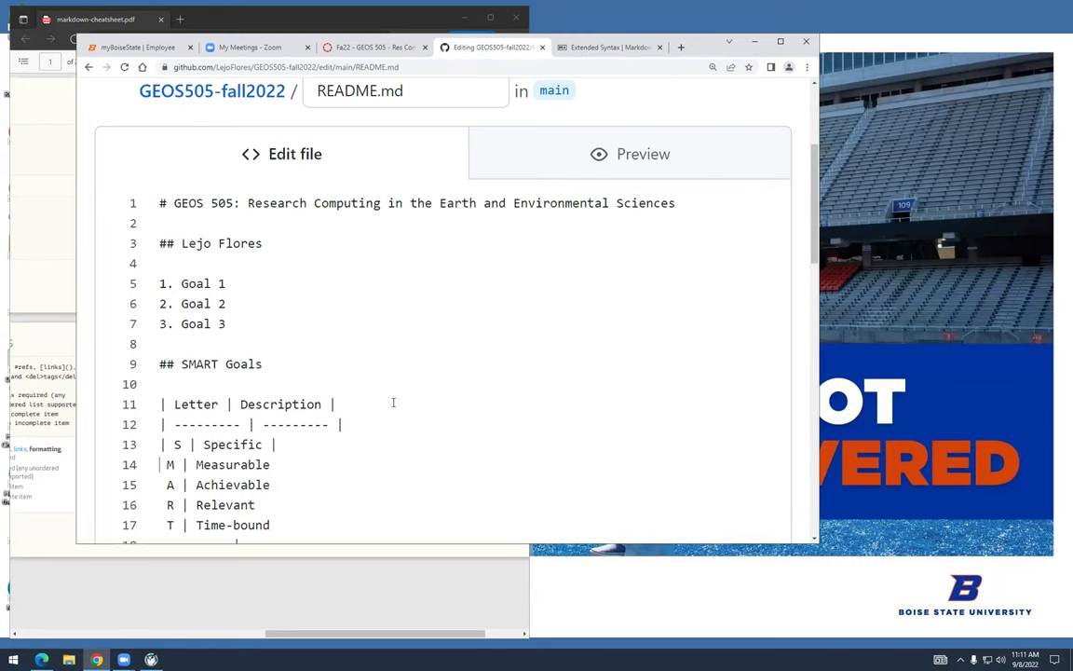
type("|")
key("End")
type("|")
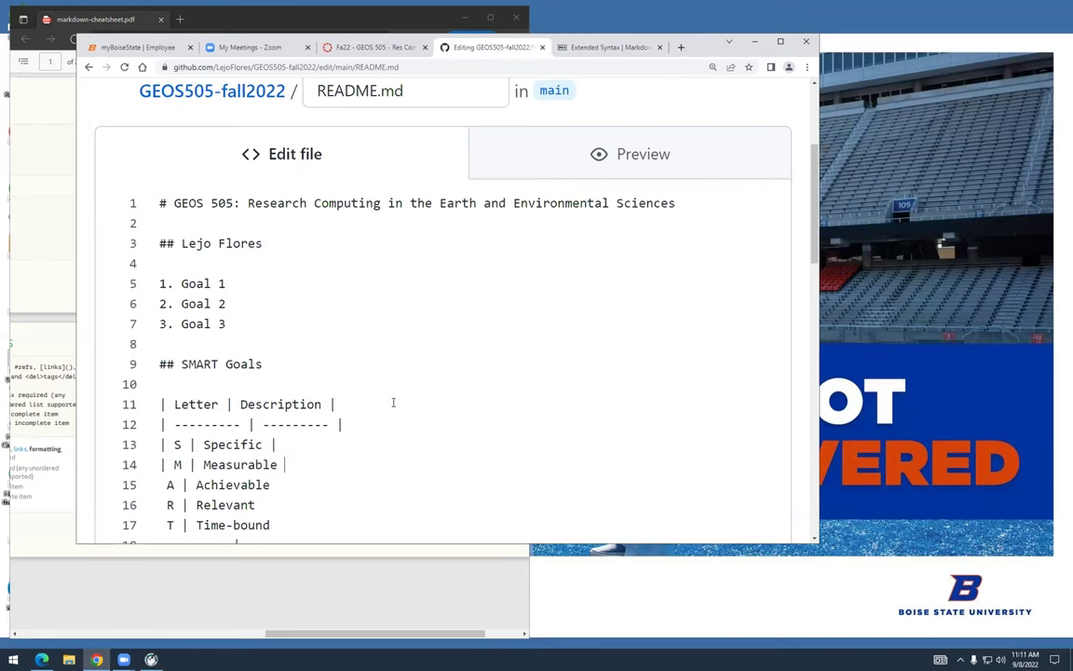
type("|")
Wrap the A, R and T rows in leading and trailing pipes
key("Right")
type("|")
key("End")
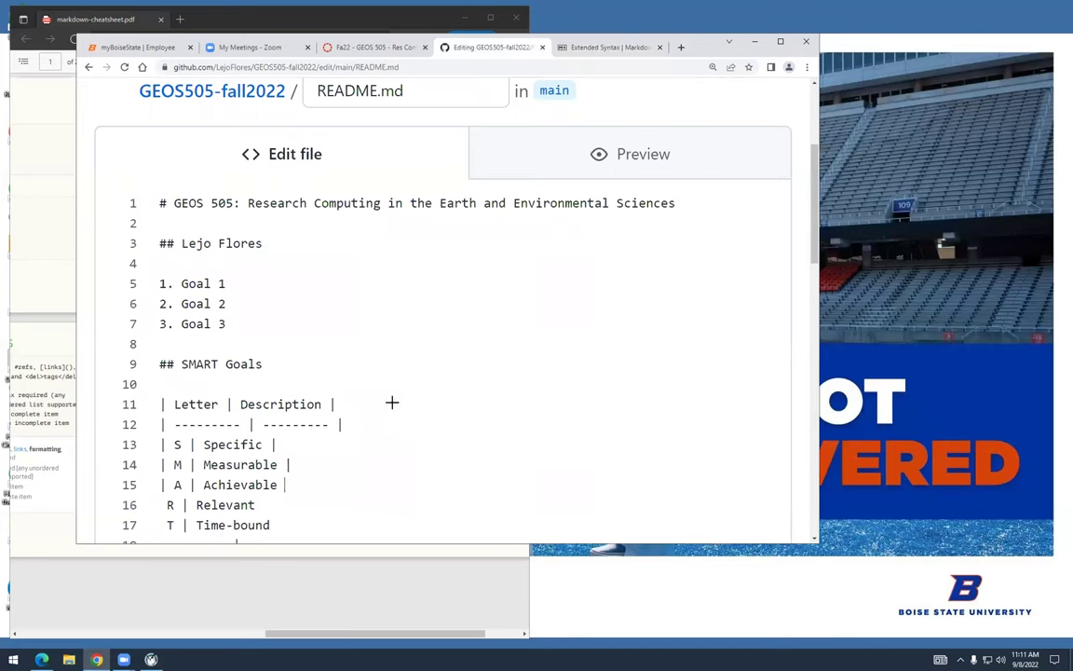
type("|")
key("Right")
type("|")
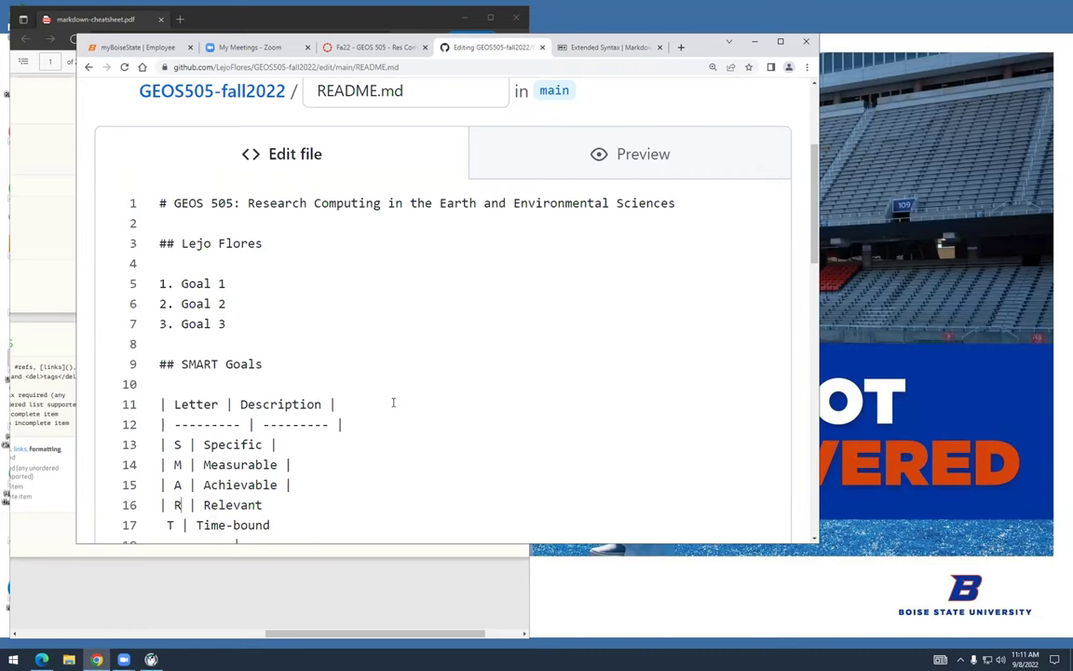
key("End")
type("|")
key("Right")
type("|")
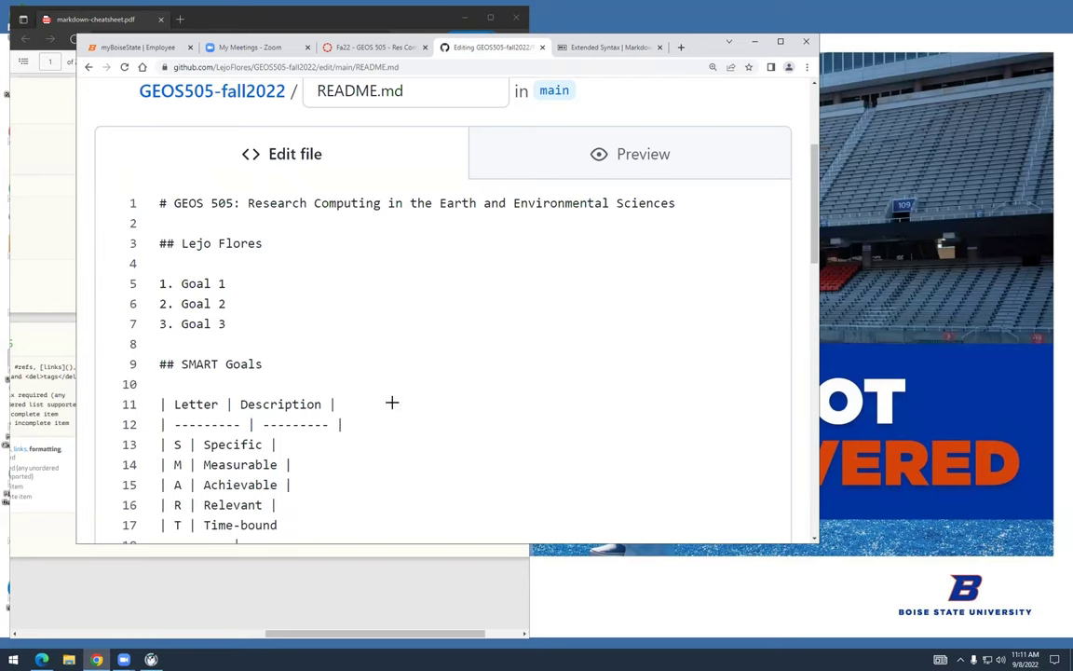
key("End")
type("|")
Delete the leftover dashed line below the table
key("Down")
key("Home")
type("|")
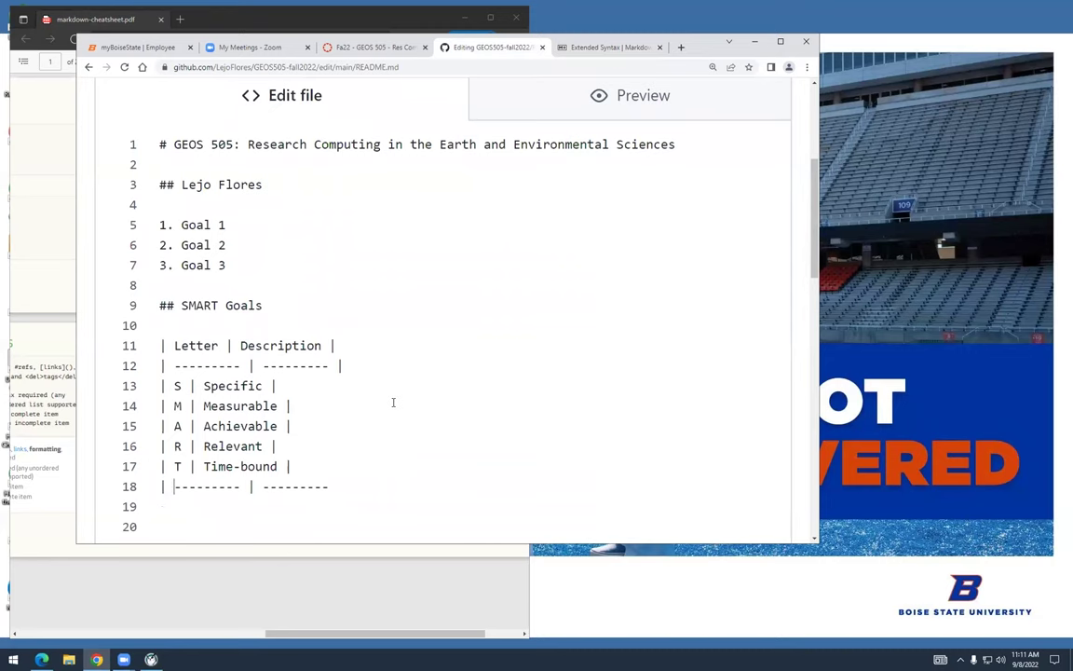
key("Down")
key("shift+Up")
key("shift+Home")
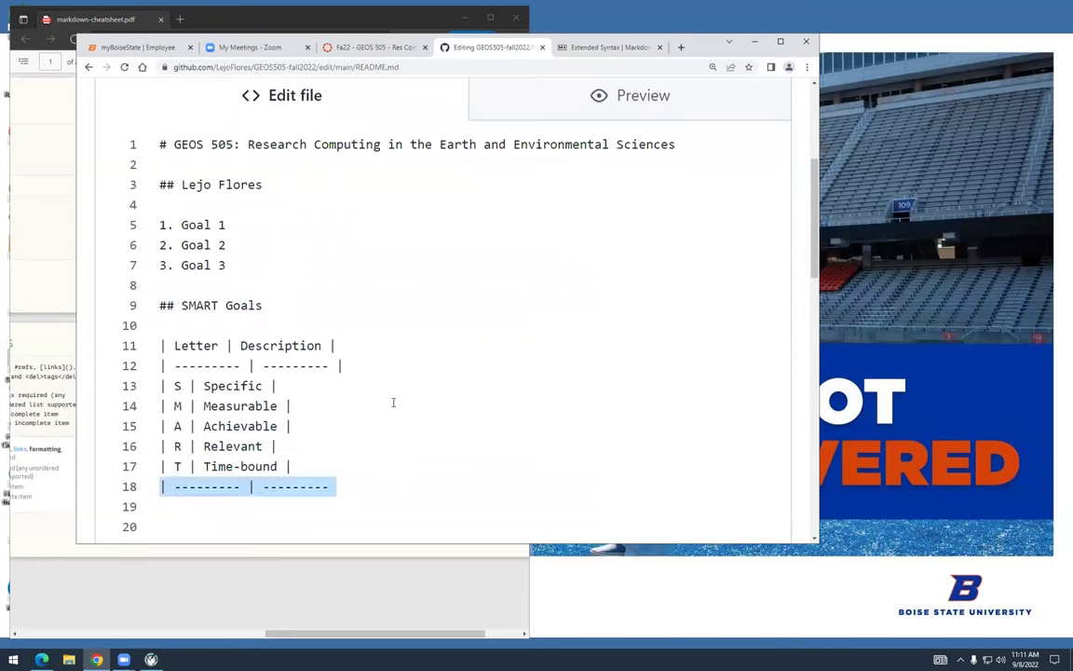
key("BackSpace")
scroll(363, 401, "down", 2)
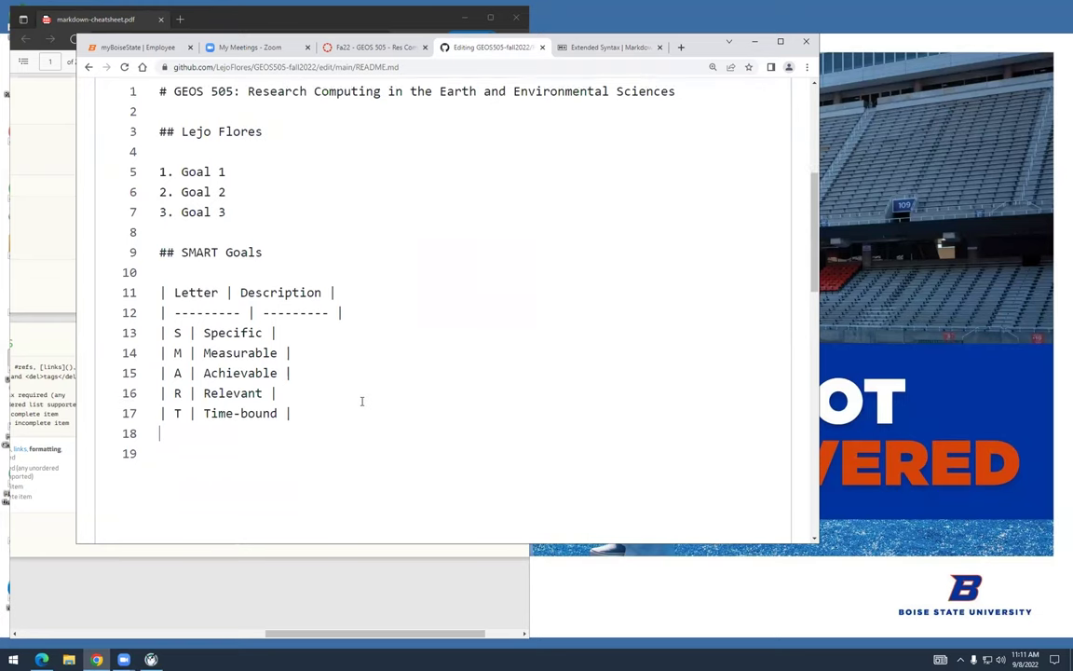
Commit README.md to main and check the rendered Letter/Description SMART Goals table
scroll(361, 401, "down", 10)
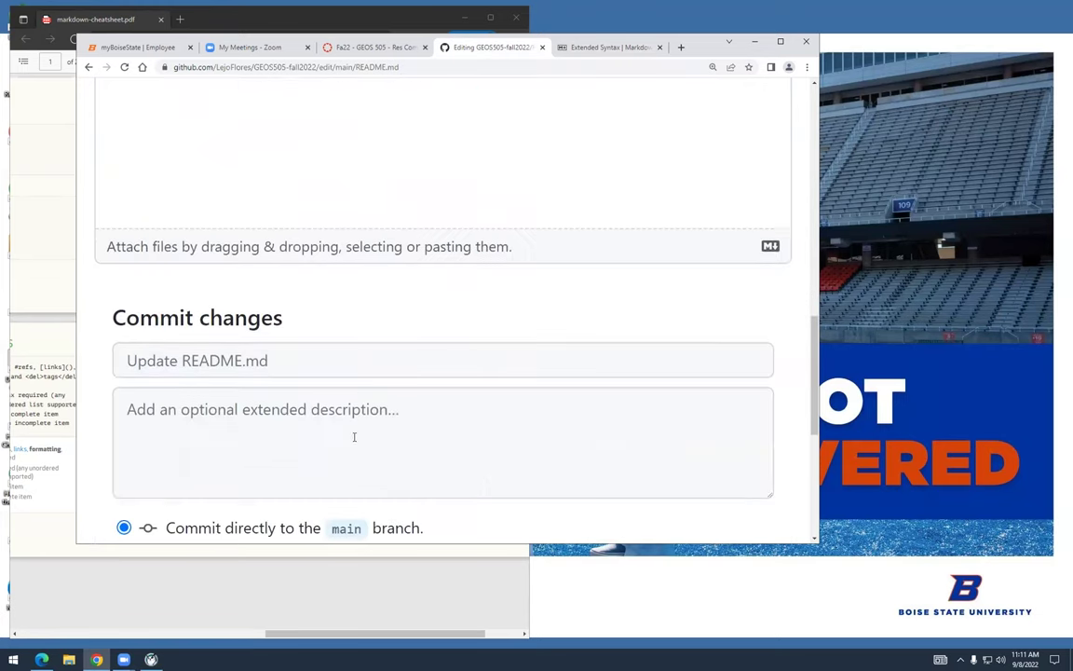
left_click(367, 473)
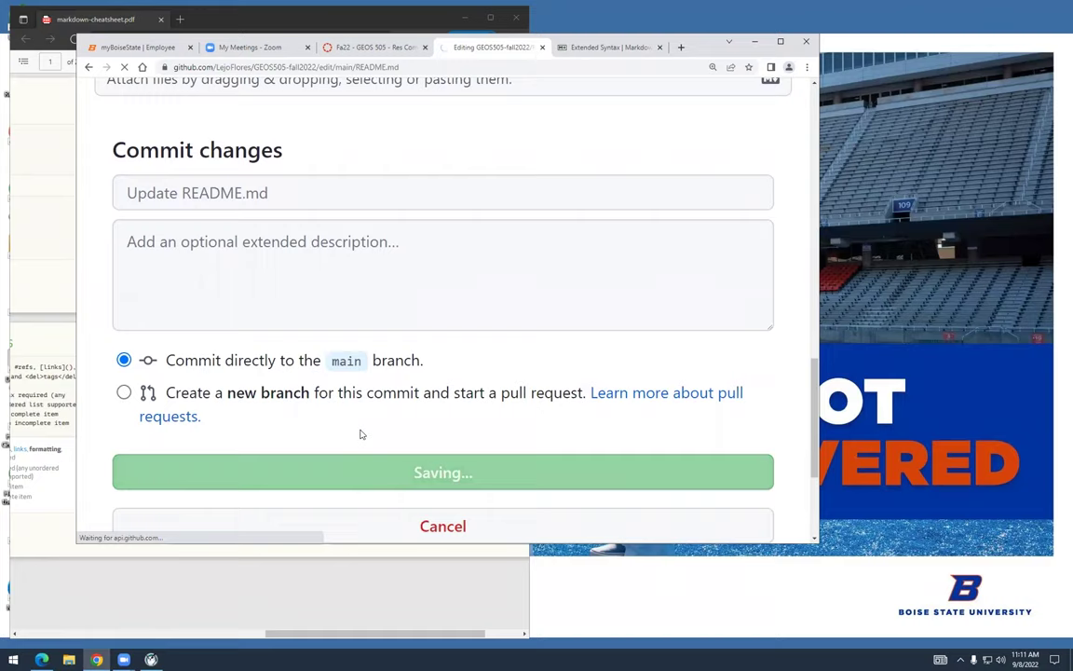
scroll(363, 434, "down", 10)
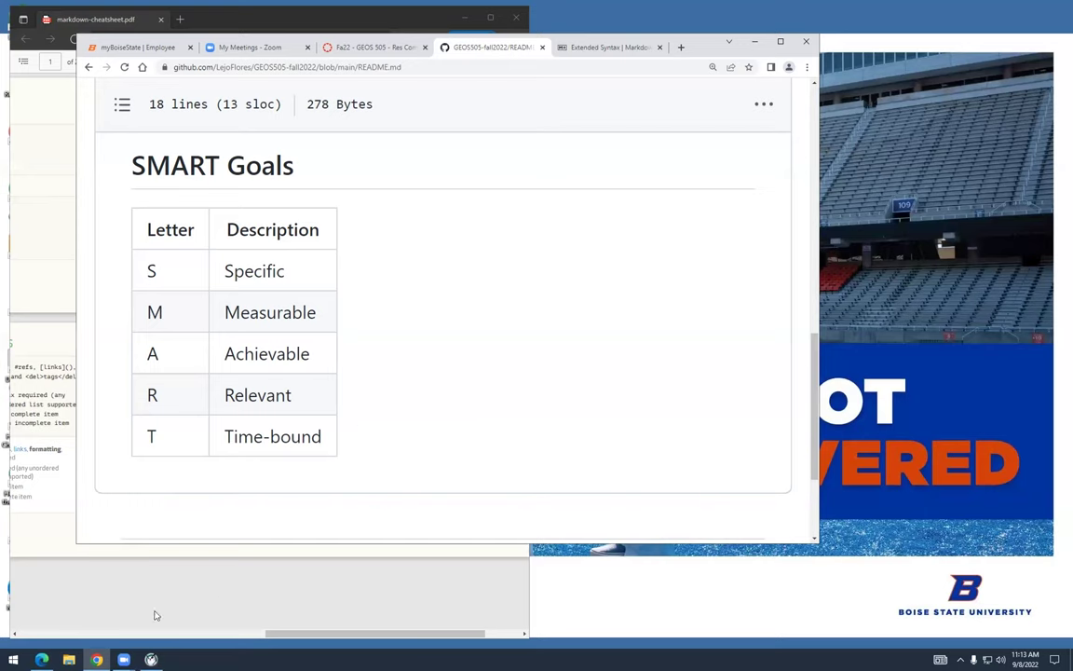
key("super")
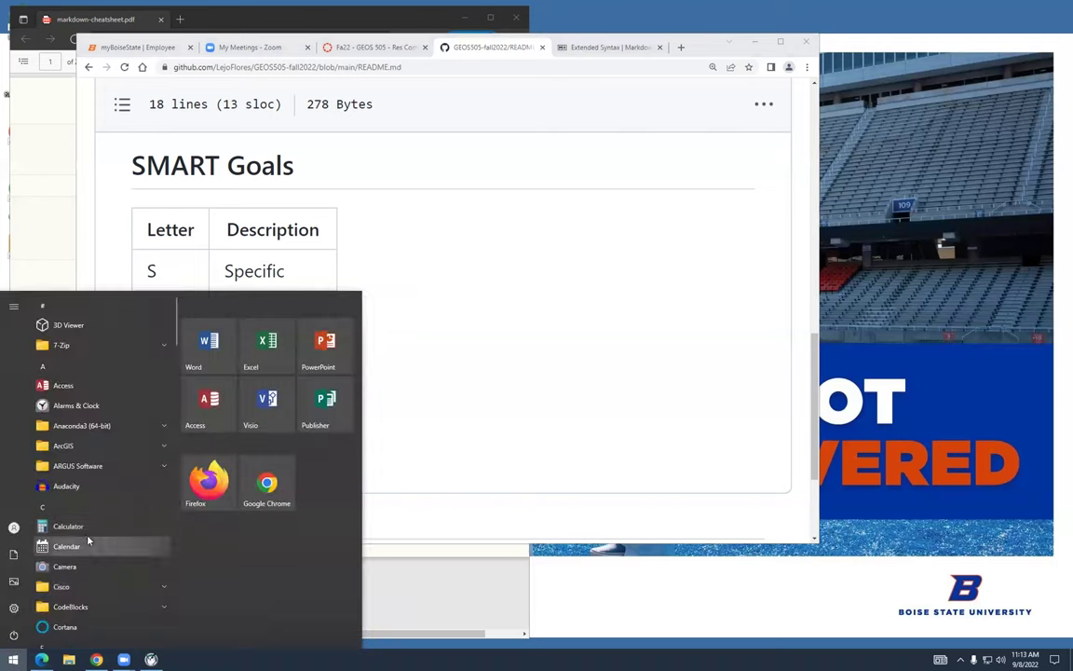
Start Anaconda Navigator from the Anaconda3 (64-bit) Start menu folder
scroll(79, 481, "down", 1)
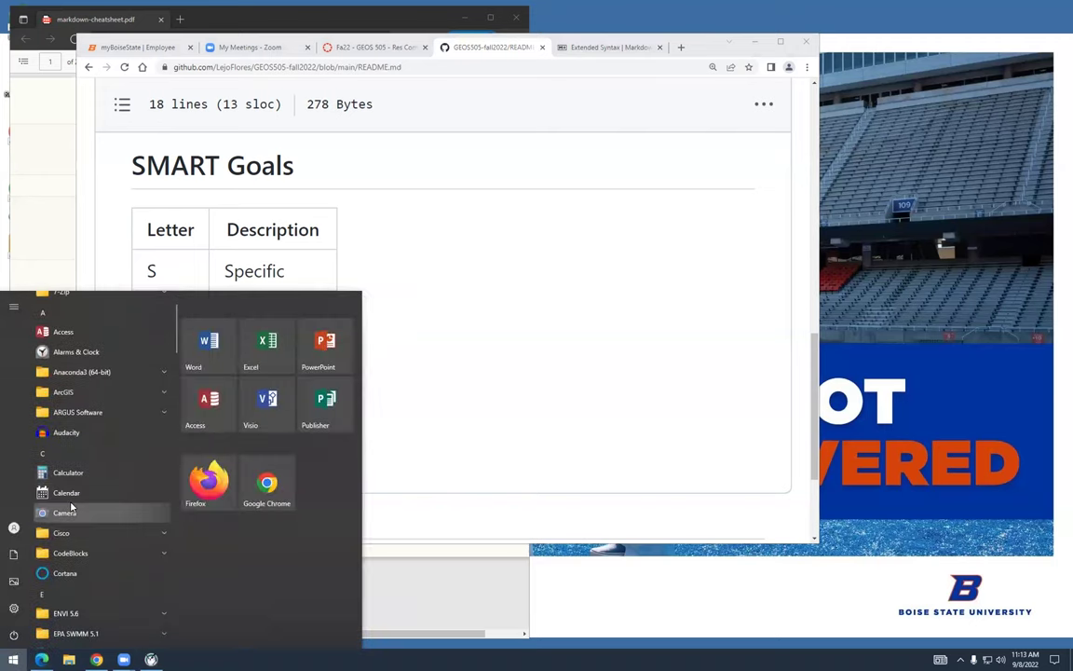
left_click(166, 374)
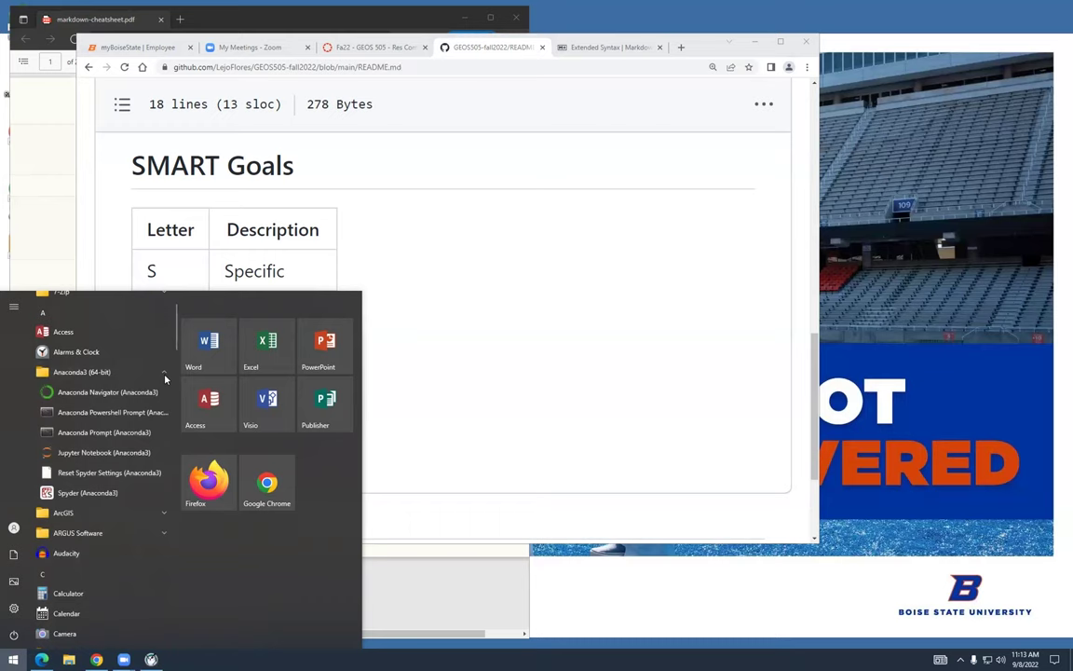
left_click(133, 390)
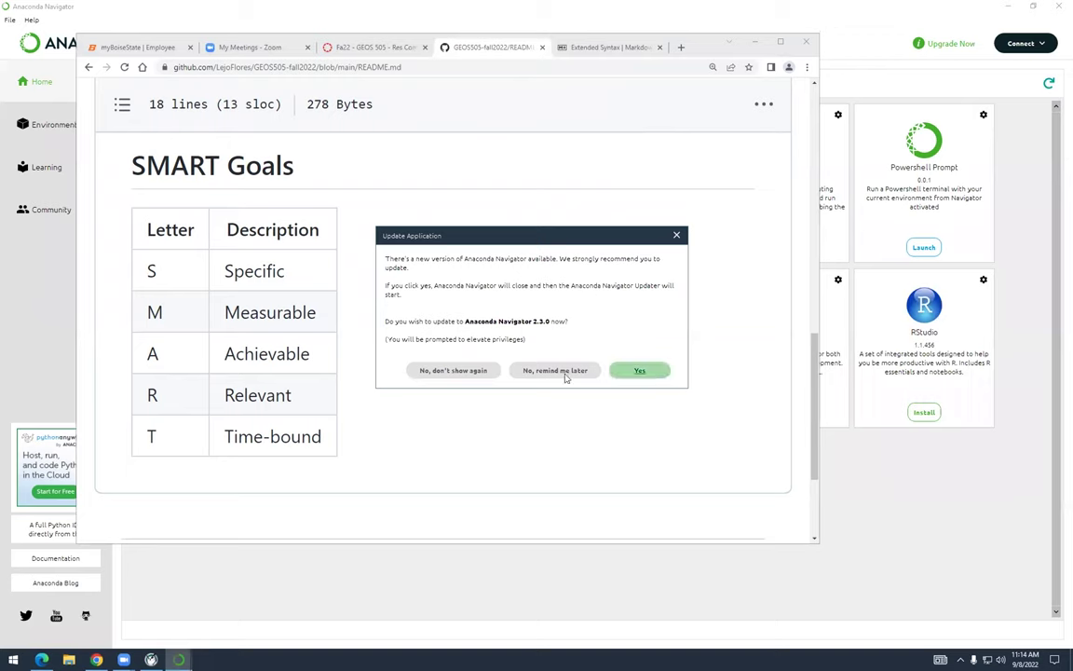
Permanently decline the Navigator update, then quit Navigator with 'Don't show again' ticked
left_click(481, 374)
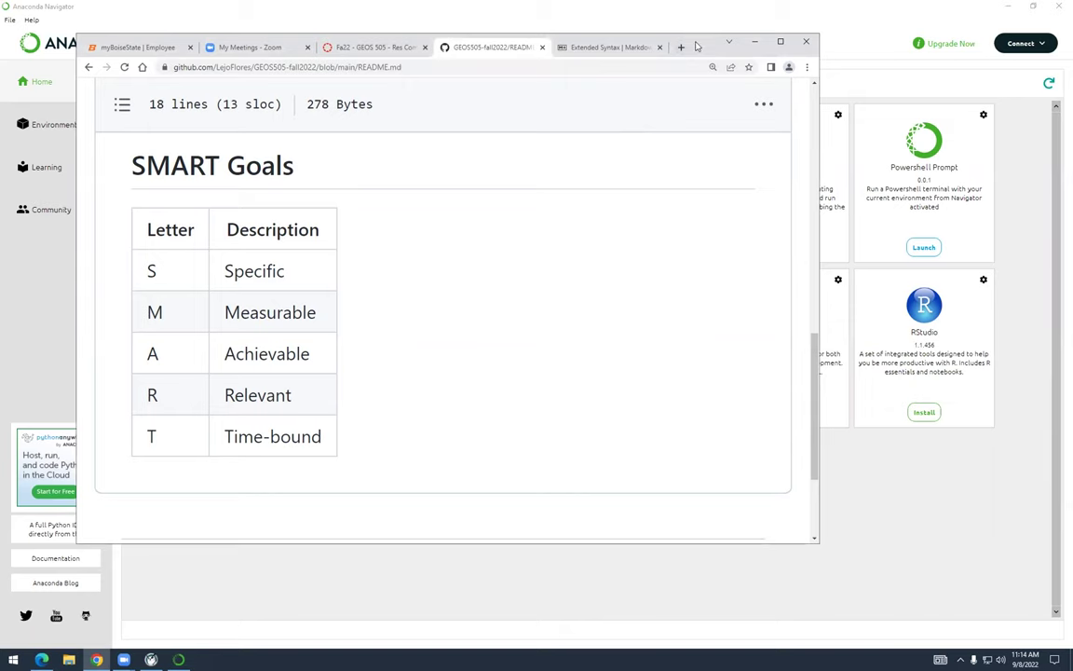
left_click_drag(695, 47, 756, 122)
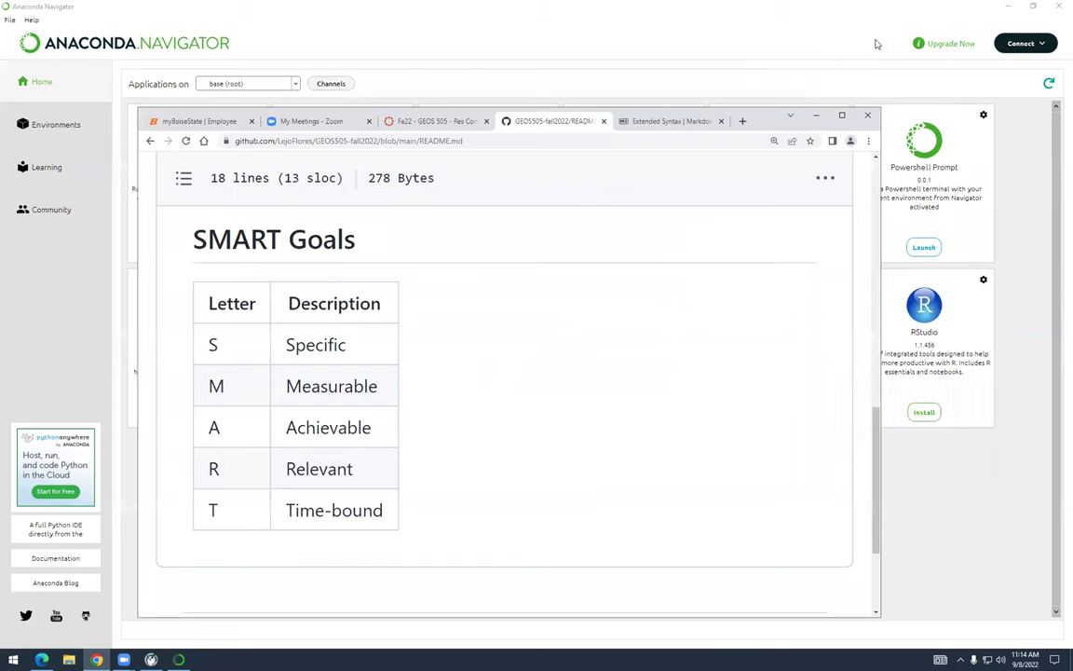
left_click(1058, 6)
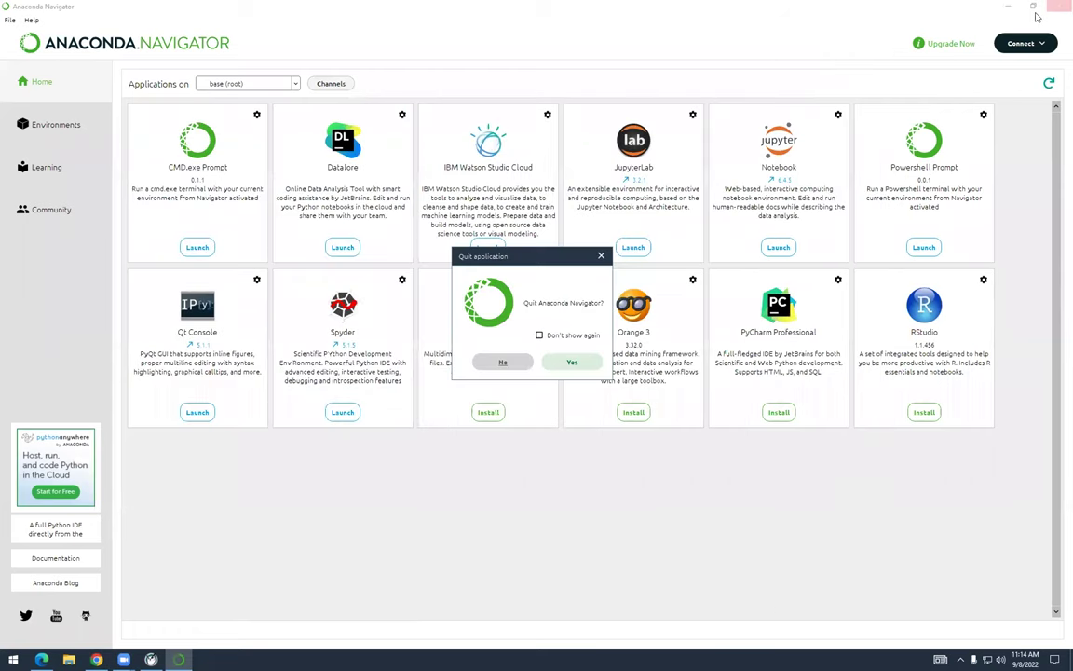
left_click(539, 334)
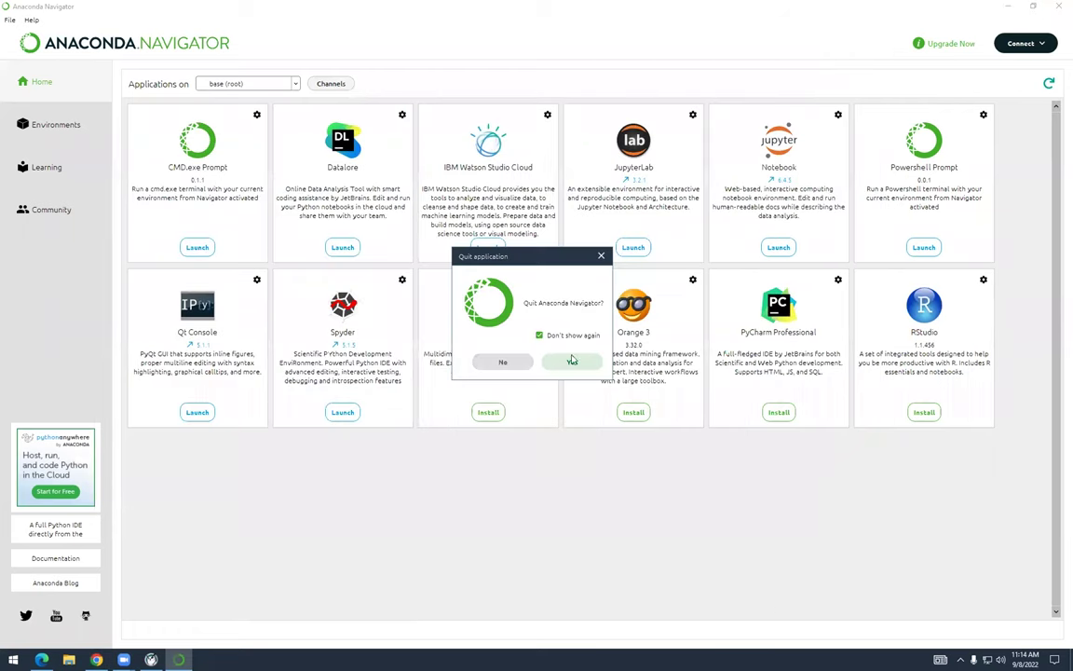
left_click(574, 363)
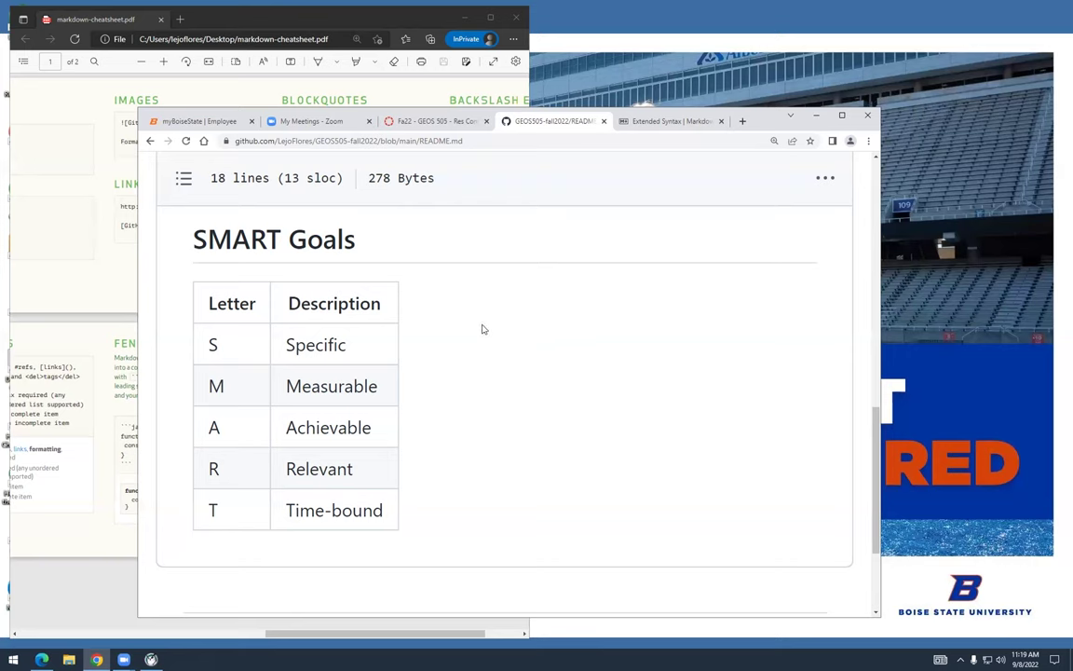
scroll(395, 337, "down", 1)
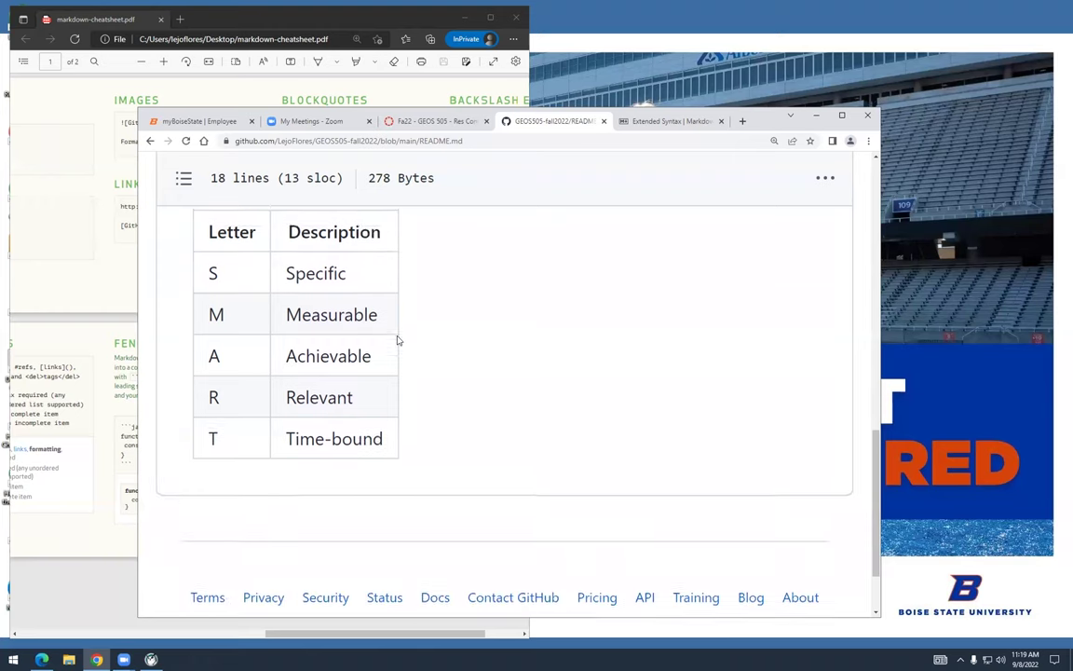
scroll(396, 340, "up", 4)
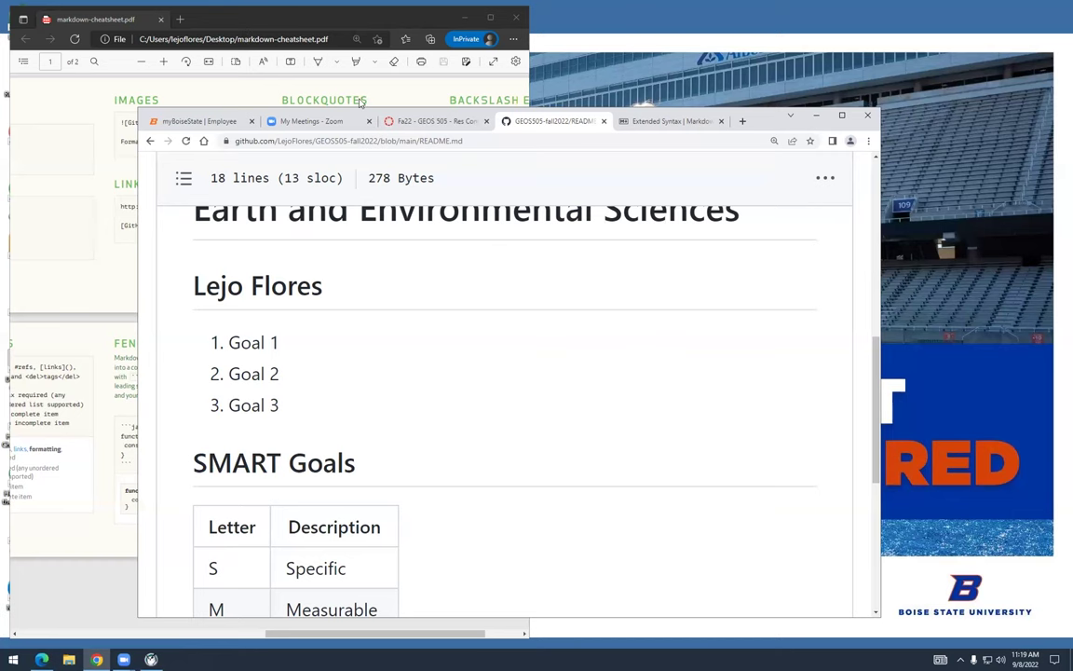
Minimize the browser and start Anaconda Navigator from the Anaconda3 (64-bit) folder
left_click(818, 117)
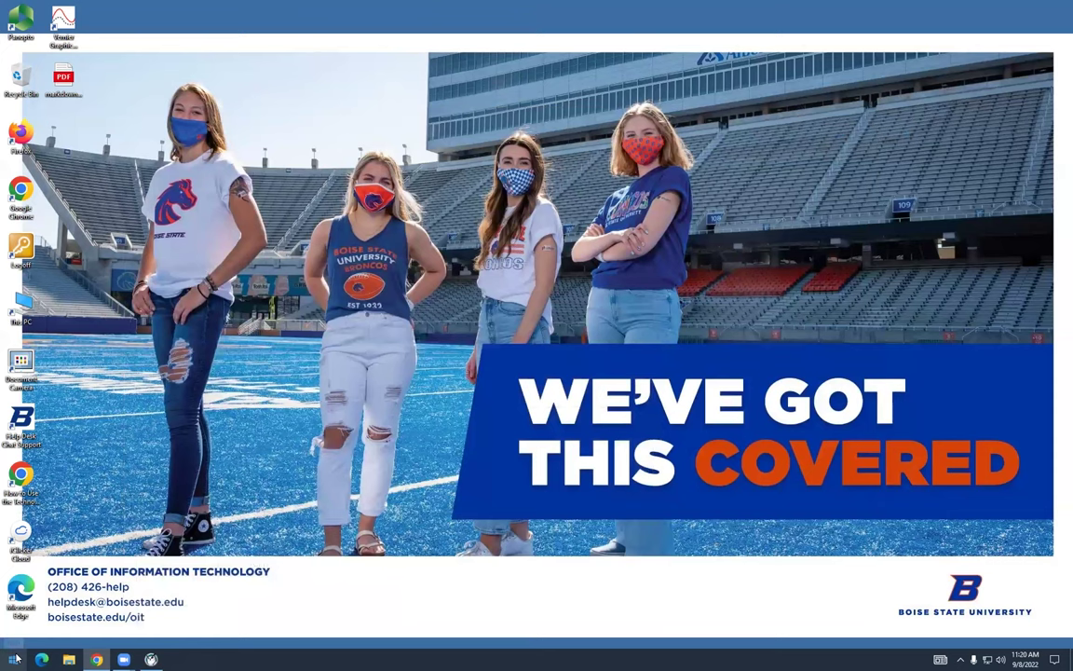
left_click(14, 659)
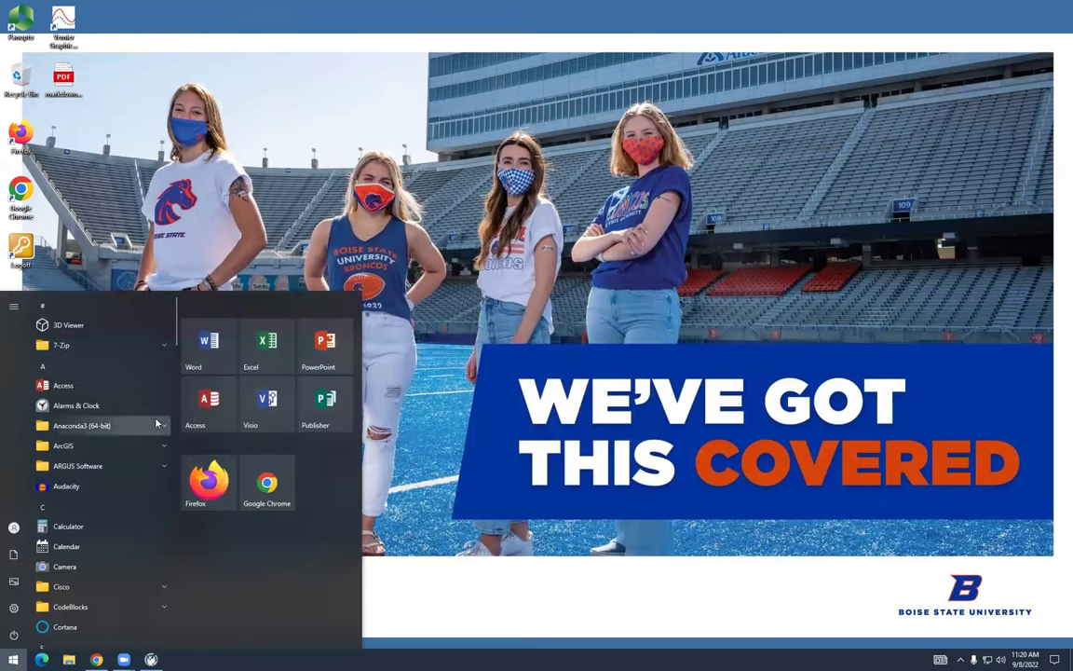
left_click(149, 425)
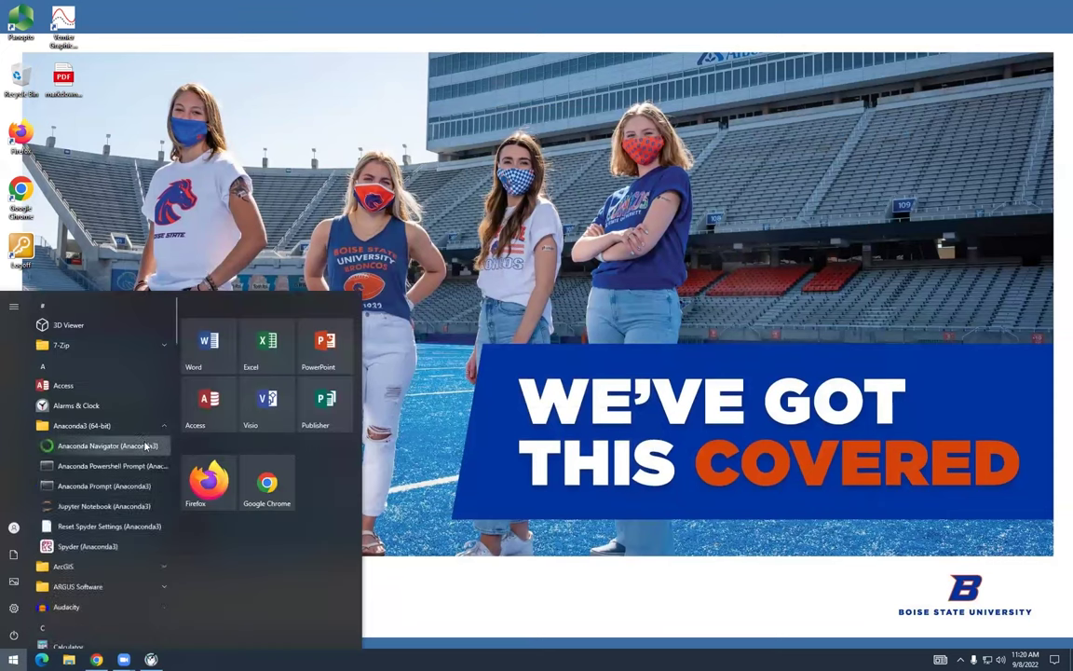
left_click(146, 447)
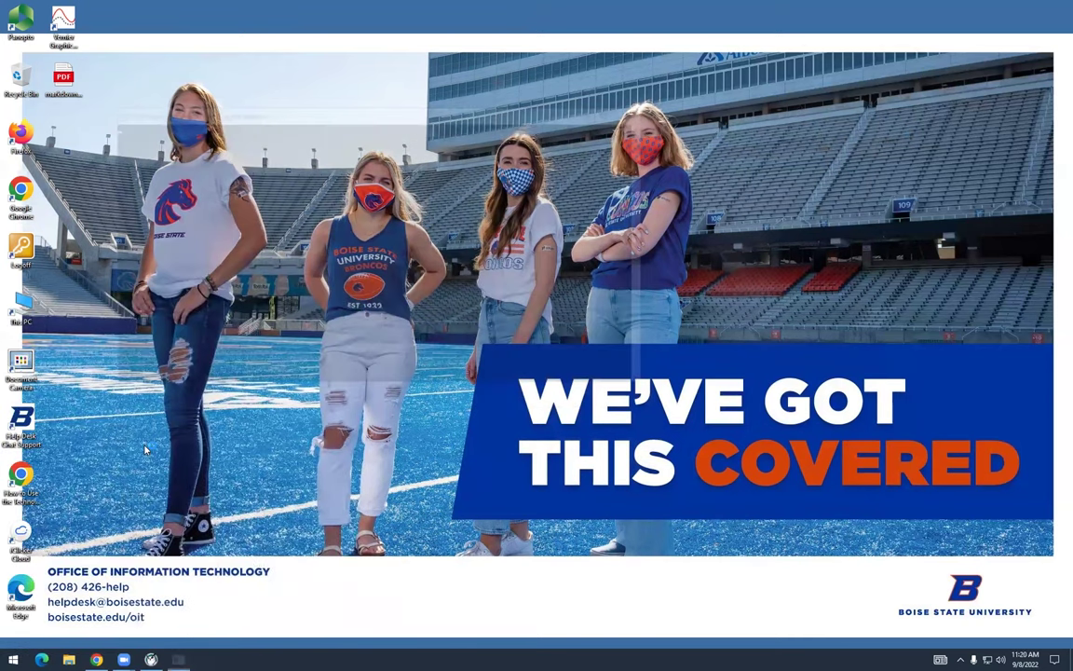
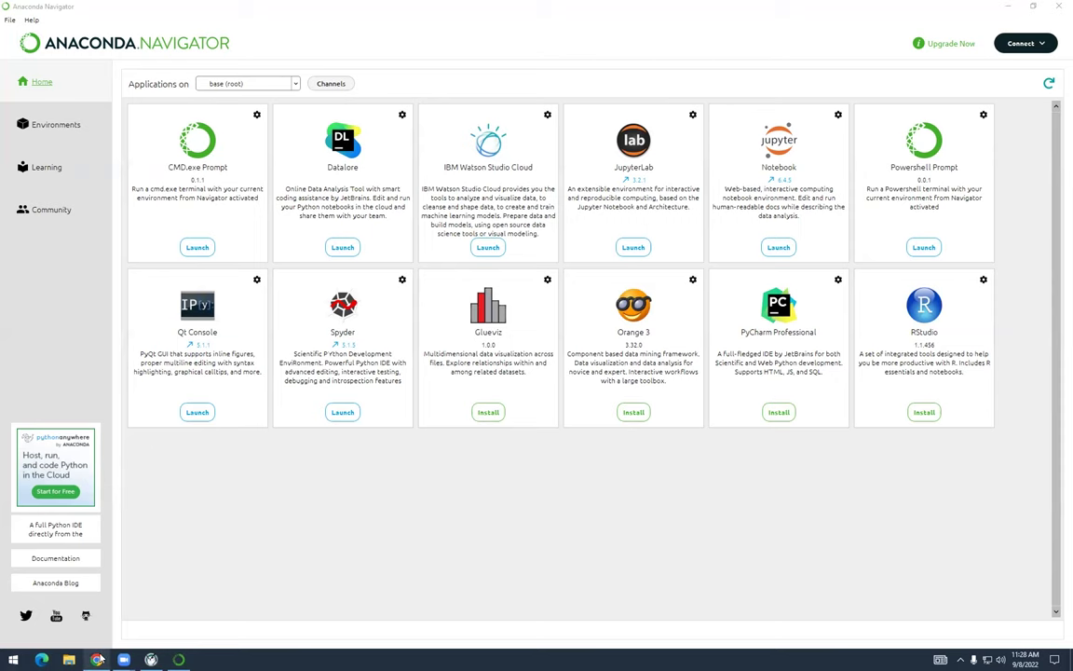
Search the web for 'miniconda' in a new Chrome tab
left_click(96, 659)
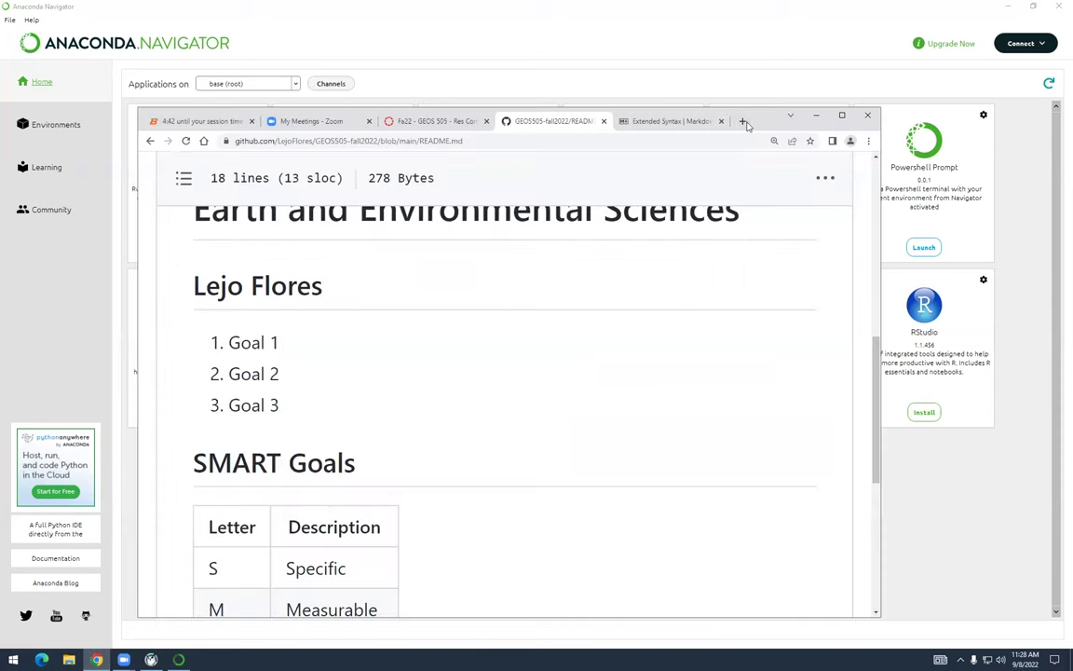
left_click(742, 119)
type("miniconda")
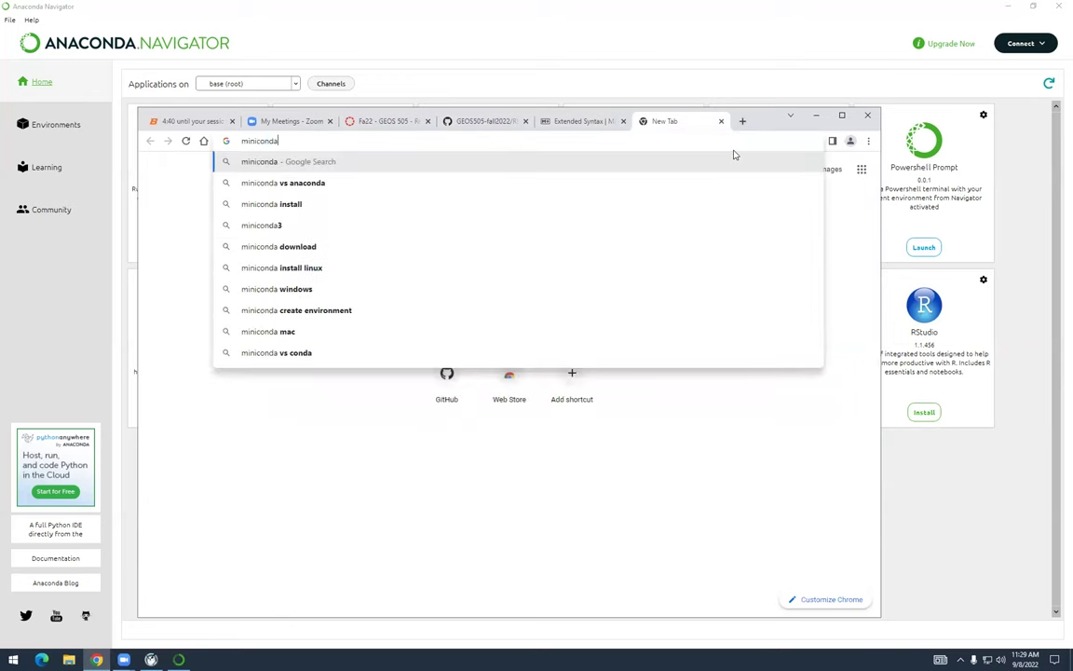
key("Return")
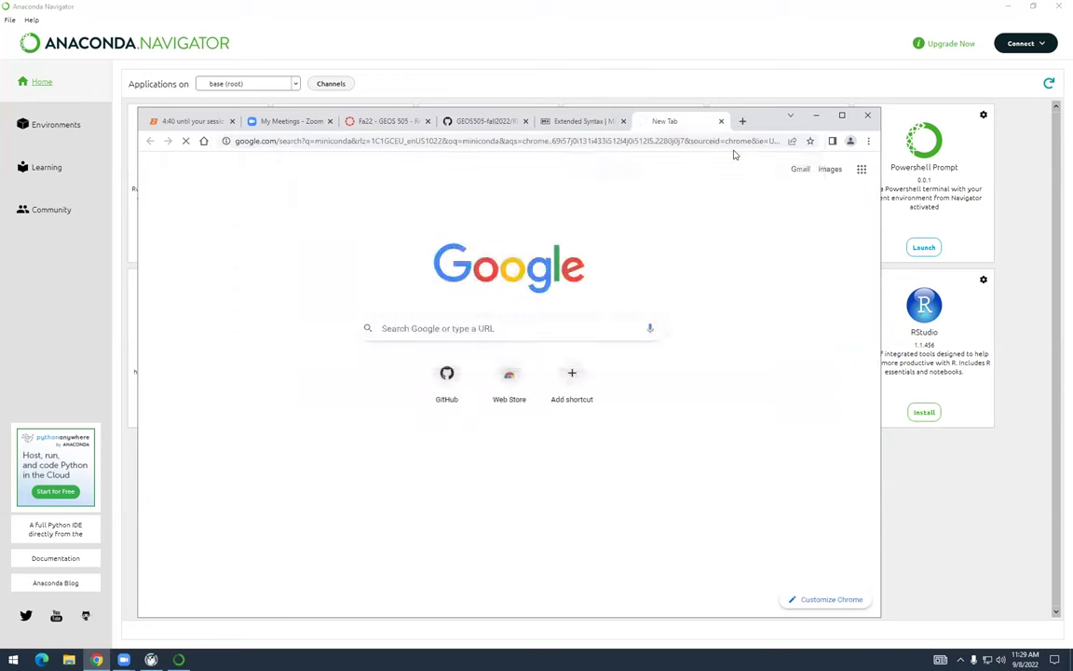
Open the Miniconda documentation and scroll to the latest installer links
left_click(372, 318)
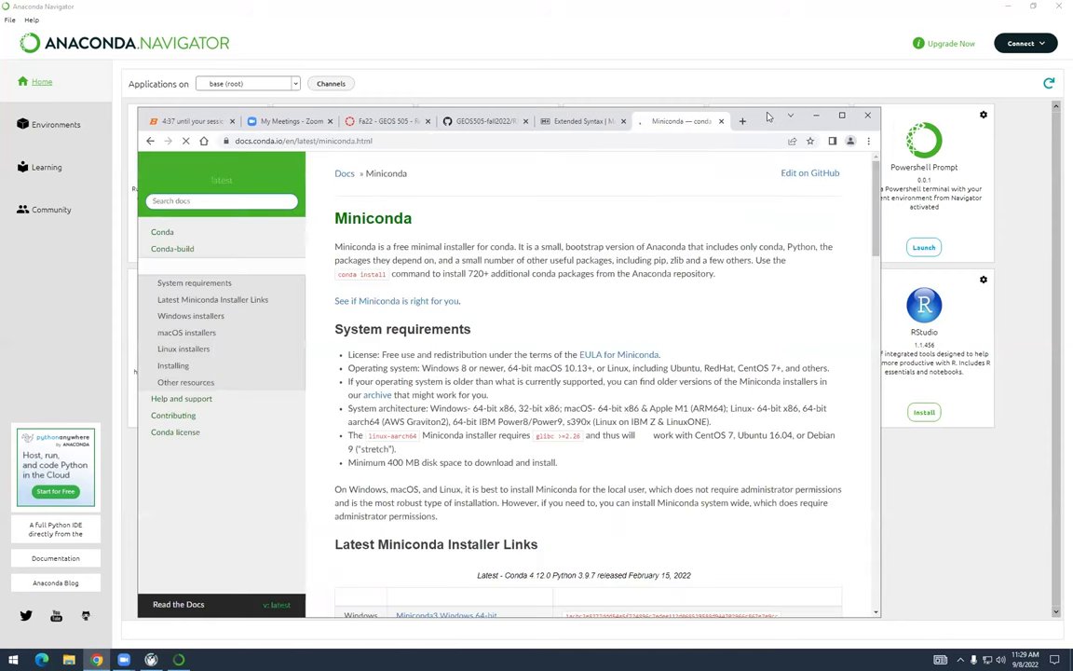
left_click_drag(770, 118, 753, 81)
scroll(495, 293, "down", 3)
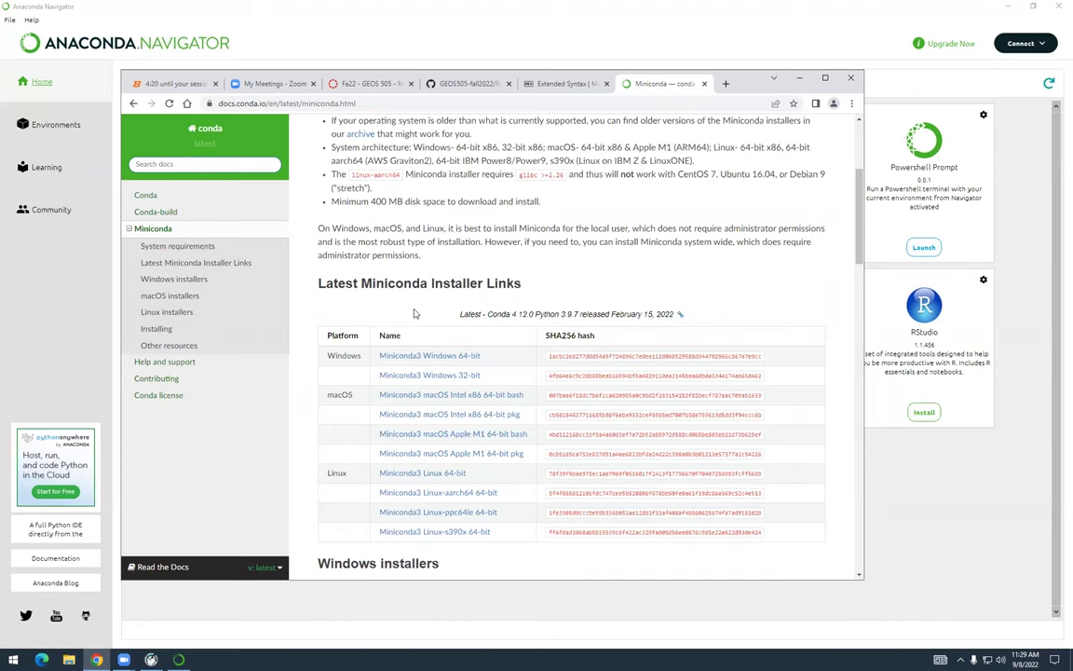
Switch from Chrome back to Anaconda Navigator's application home page
left_click(426, 37)
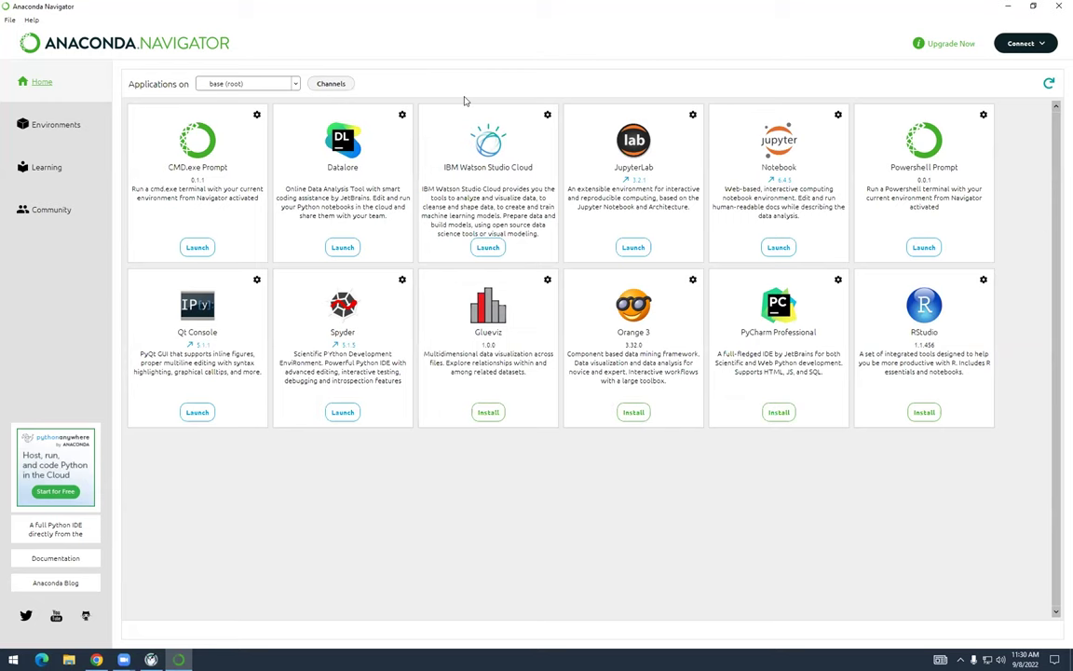
left_click(97, 658)
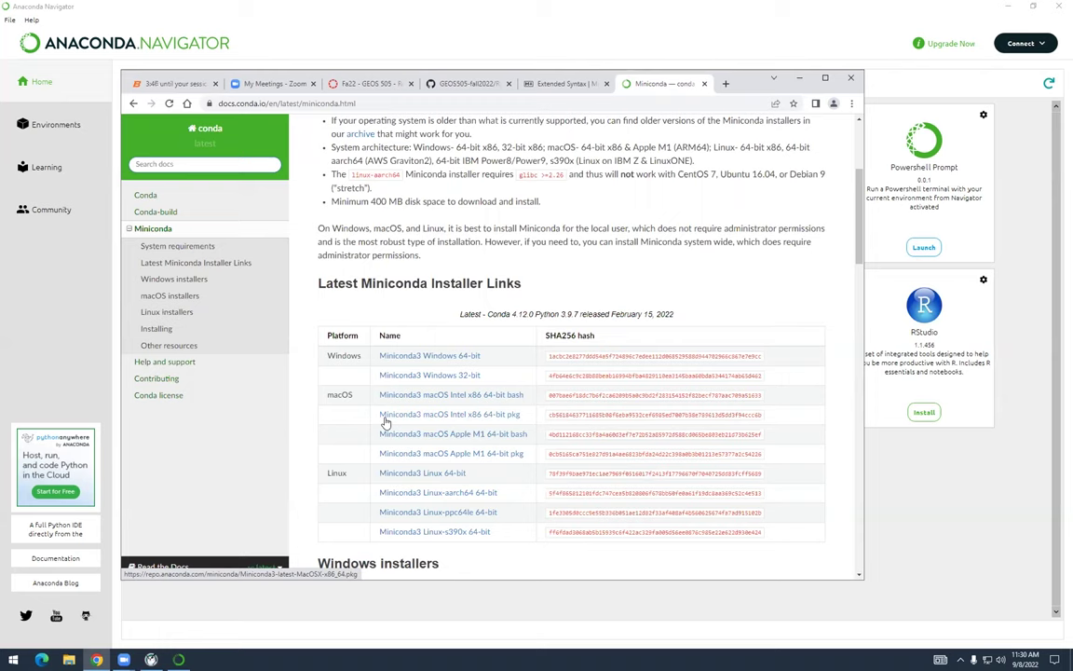
left_click(367, 55)
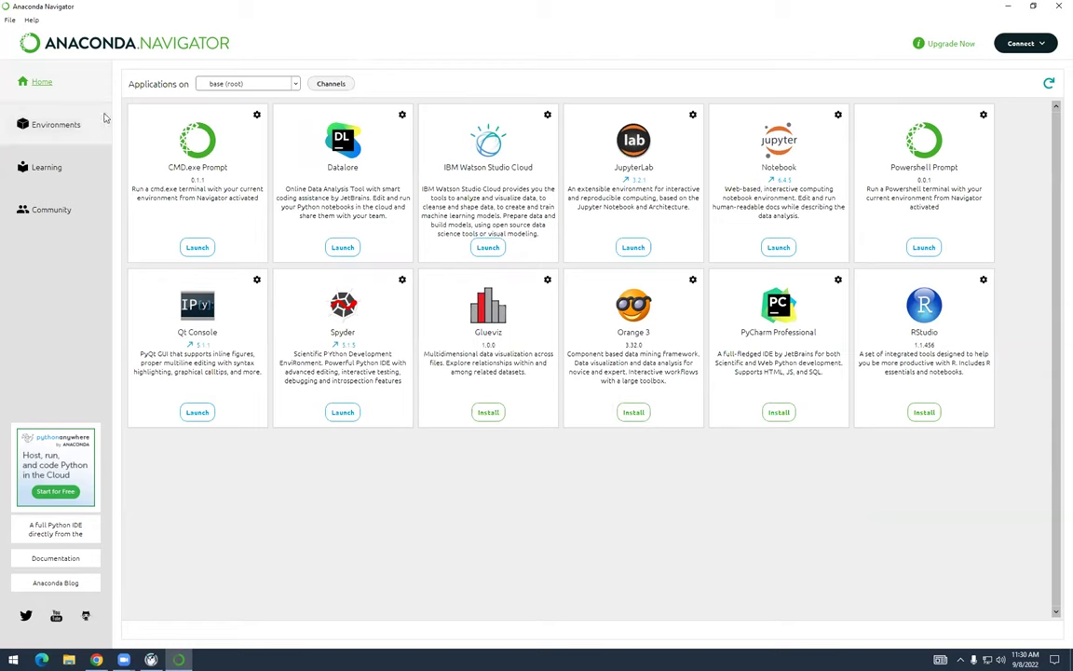
left_click(56, 124)
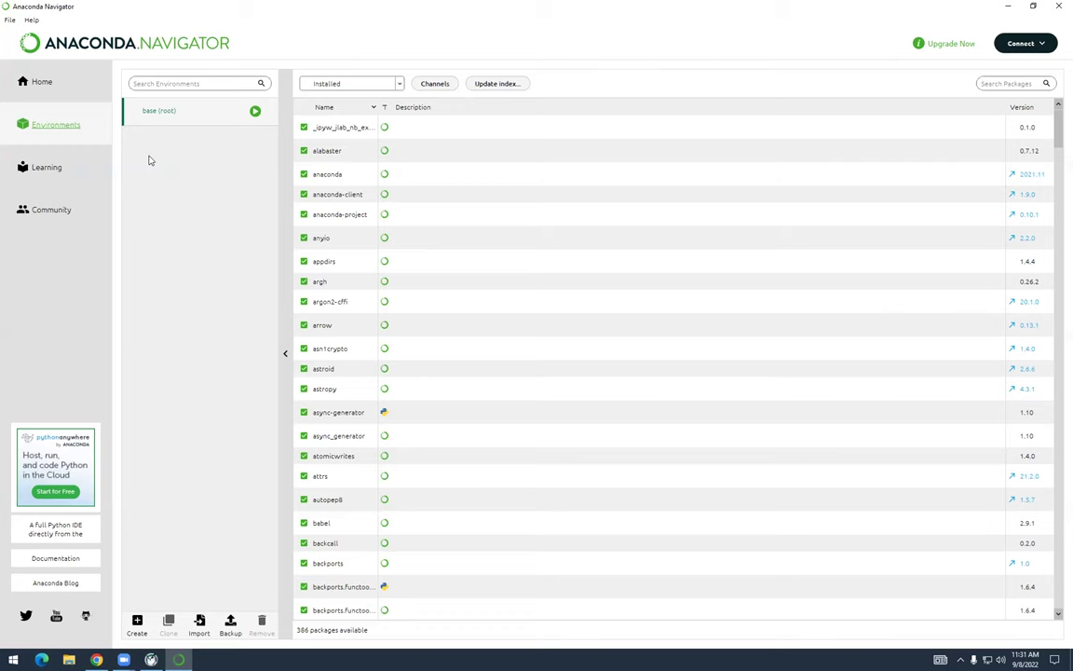
Start a new environment from Anaconda Navigator's Environments page
left_click(136, 621)
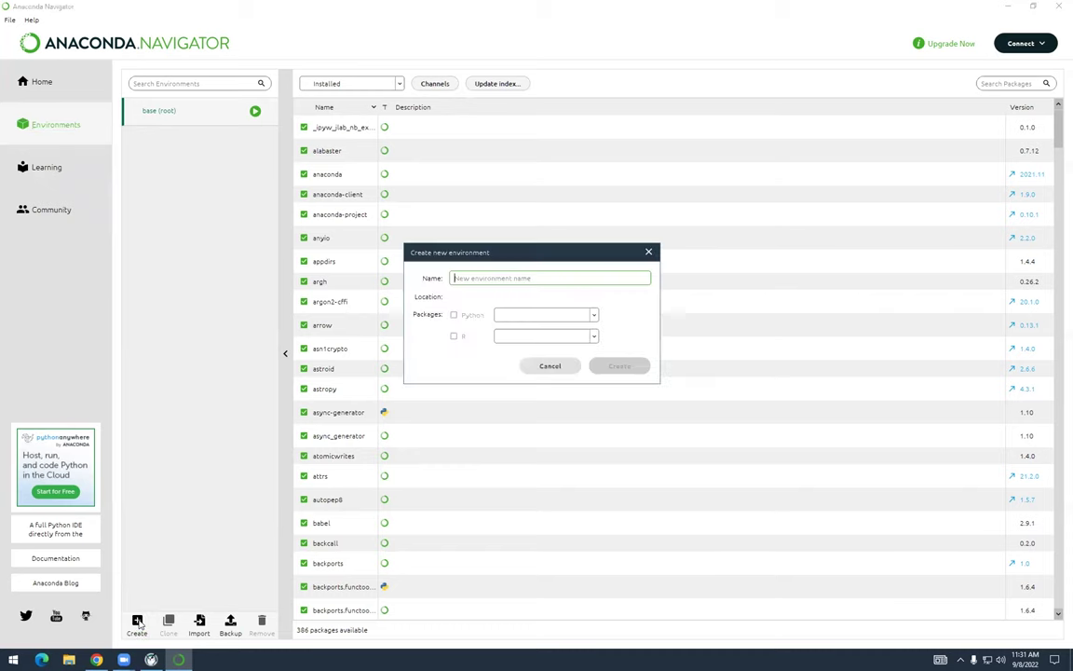
Create the 'geostats' environment with Python 3.9.13, then view base (root)'s packages
left_click_drag(559, 251, 417, 146)
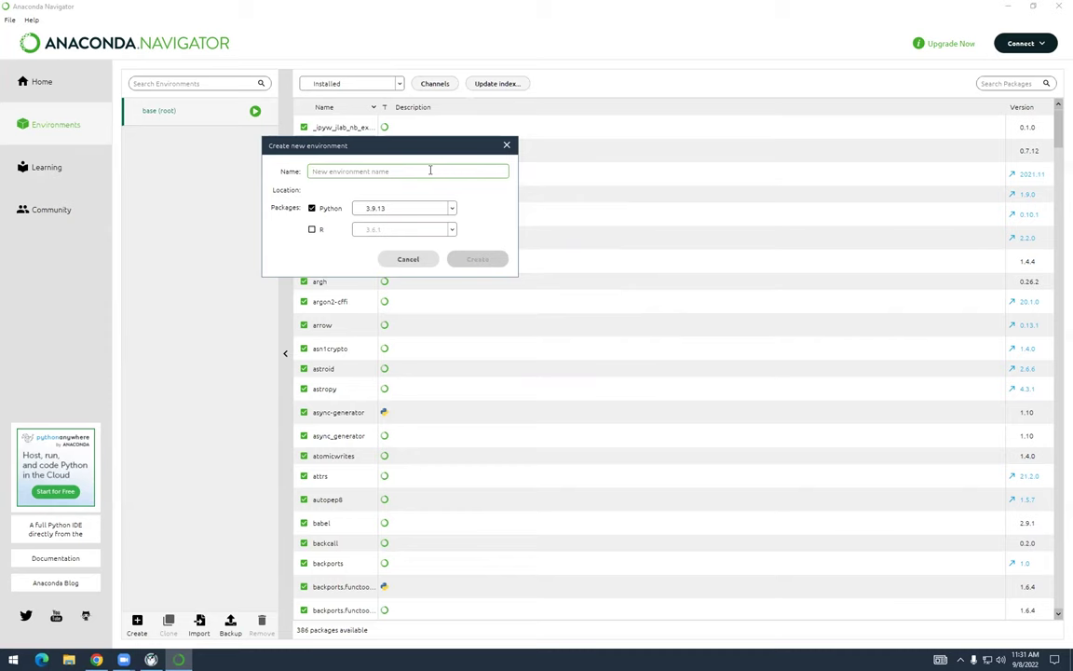
type("geostats")
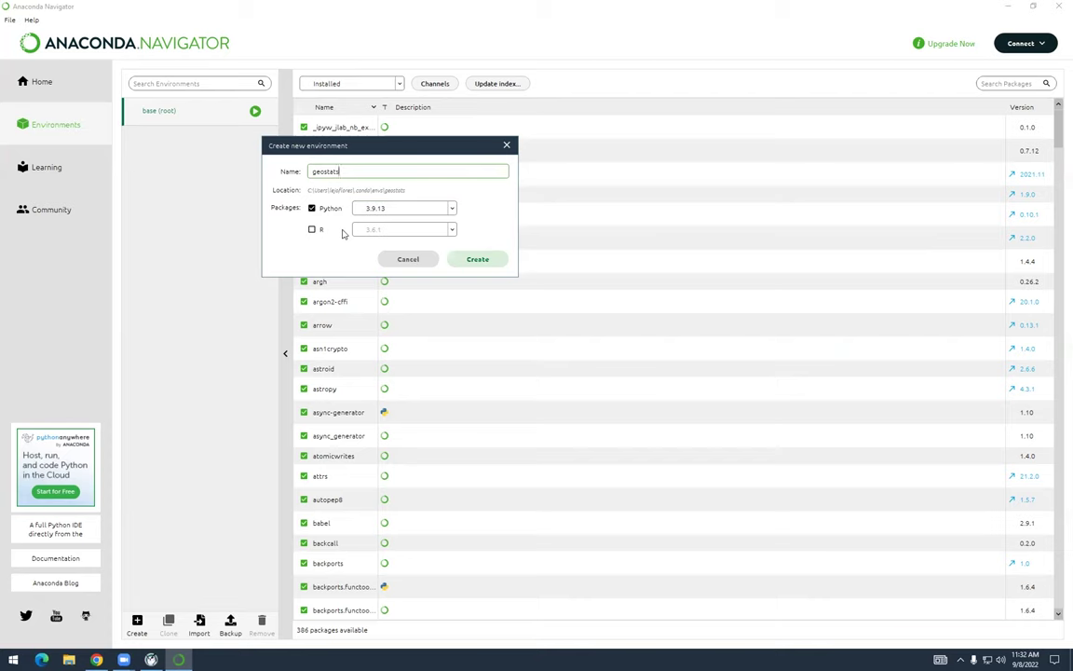
left_click(475, 259)
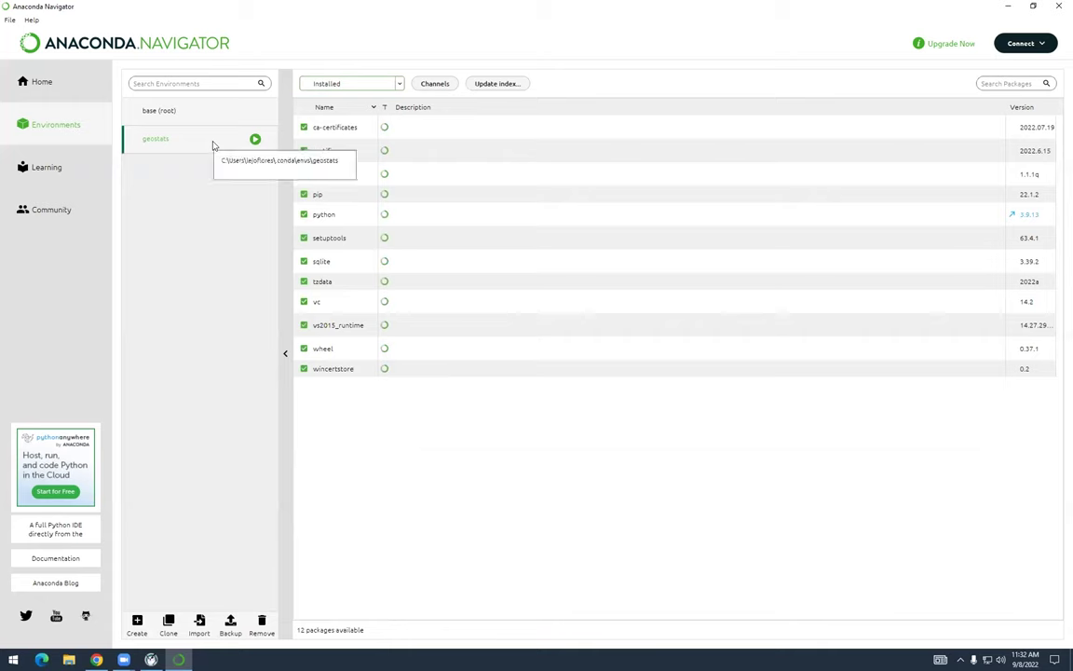
left_click(156, 110)
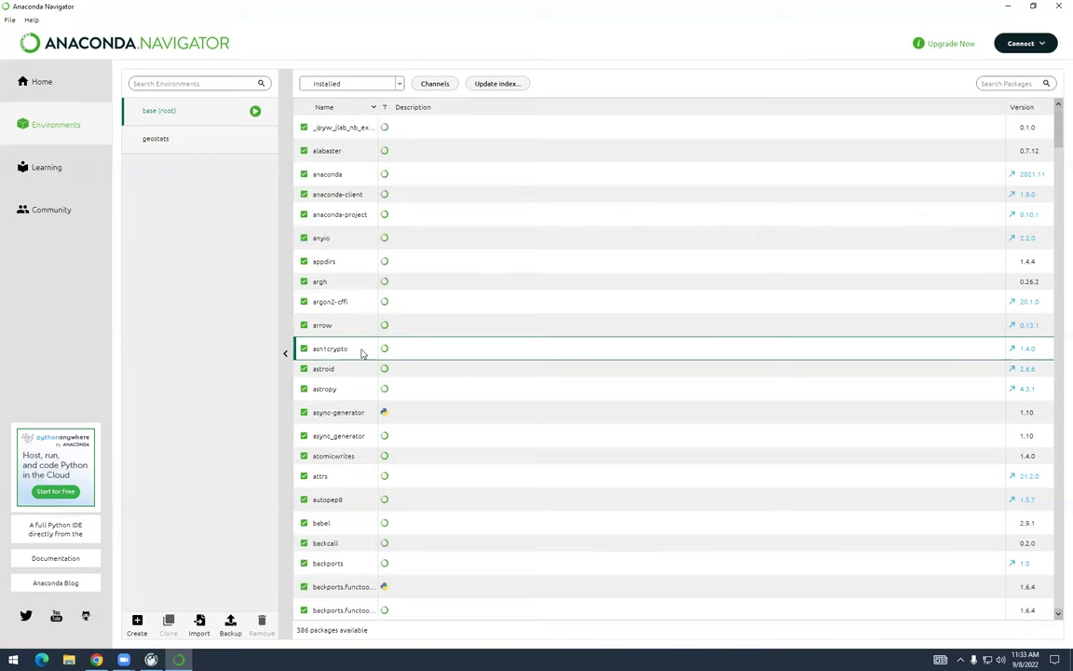
scroll(363, 352, "down", 1)
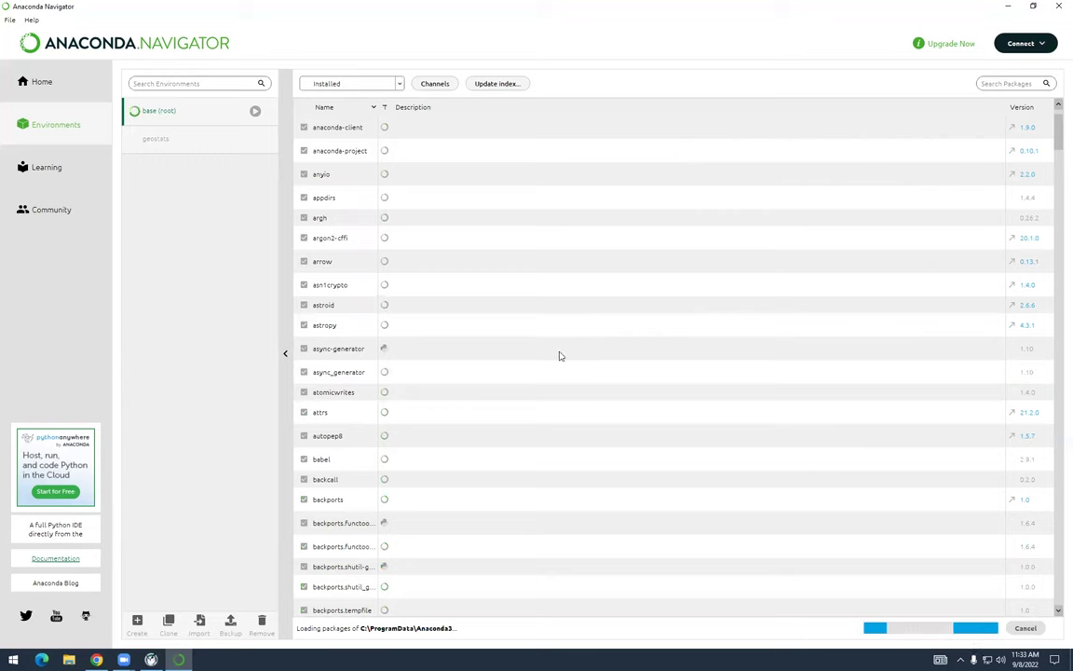
scroll(559, 356, "down", 10)
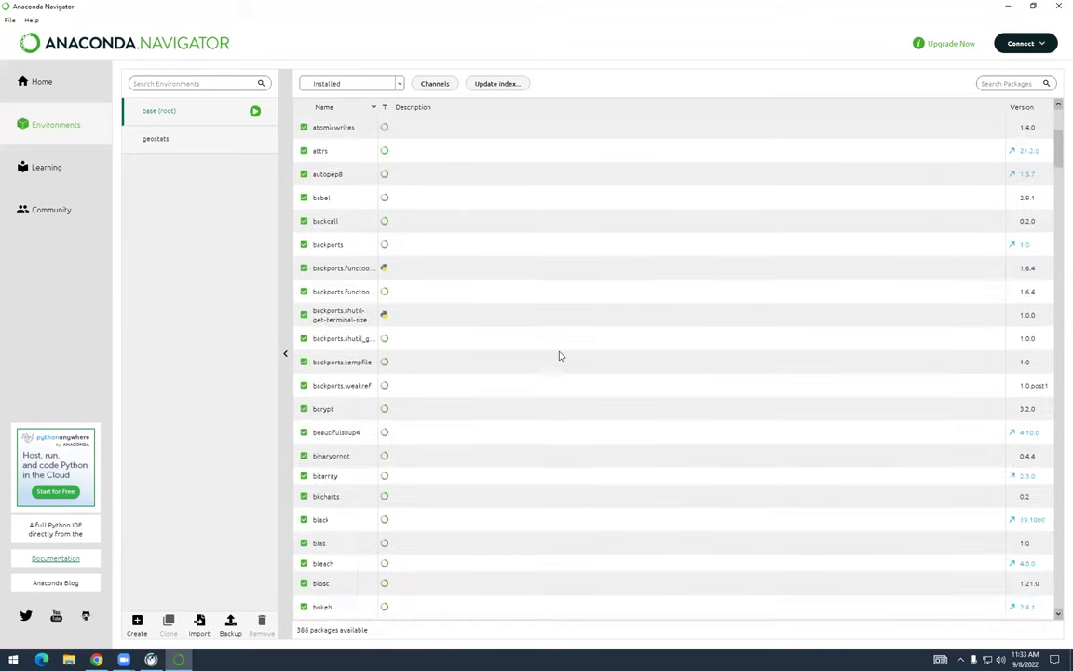
scroll(559, 355, "down", 7)
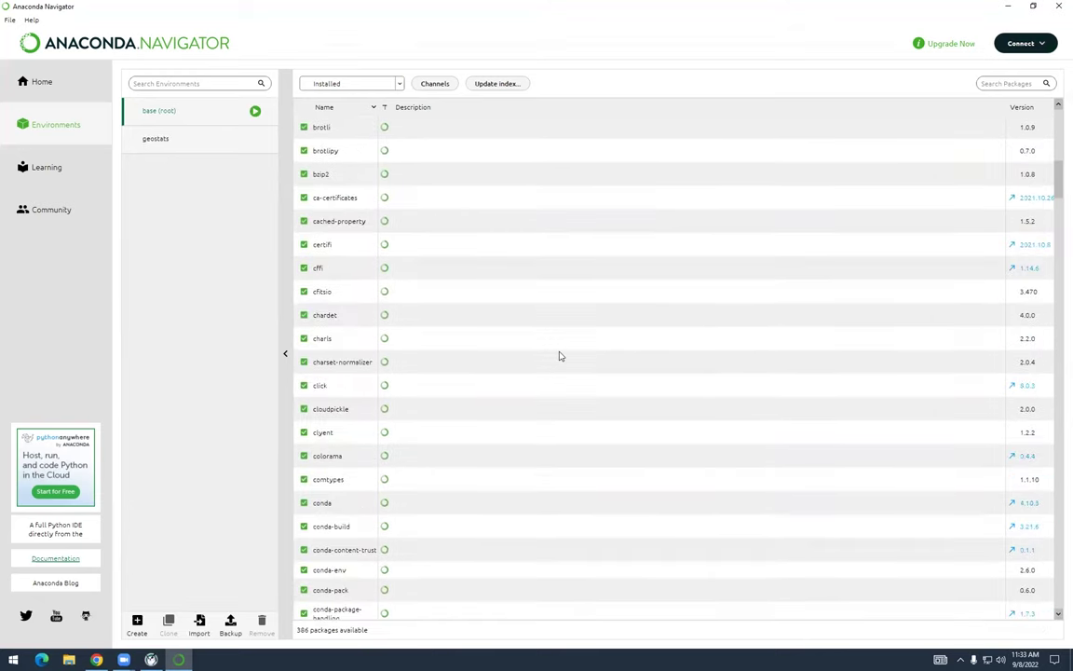
scroll(559, 356, "down", 20)
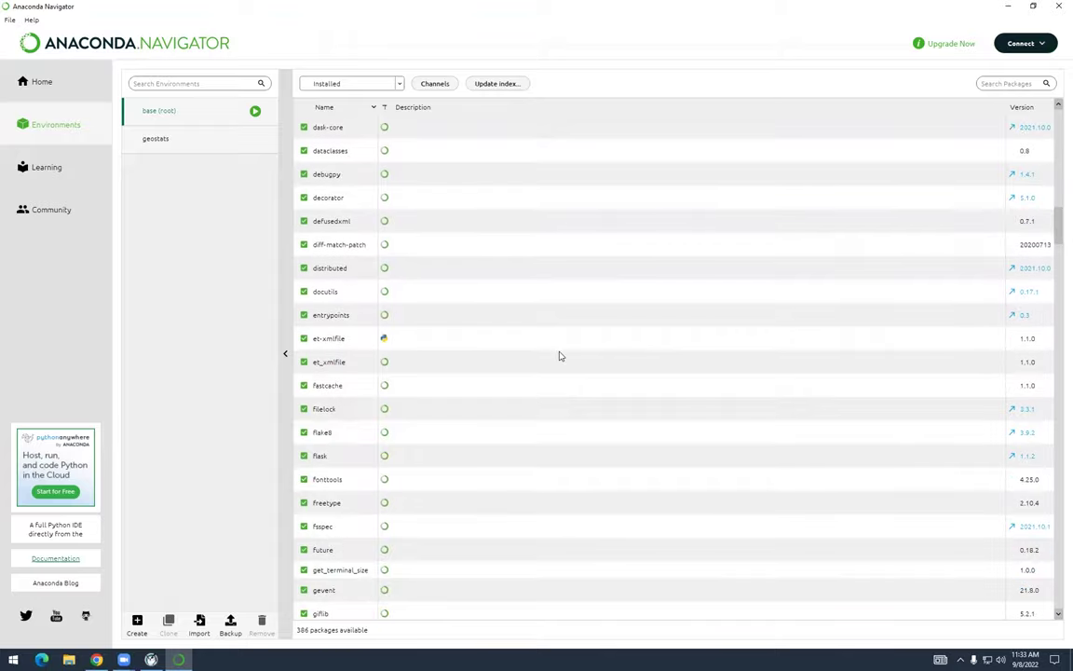
scroll(559, 356, "down", 4)
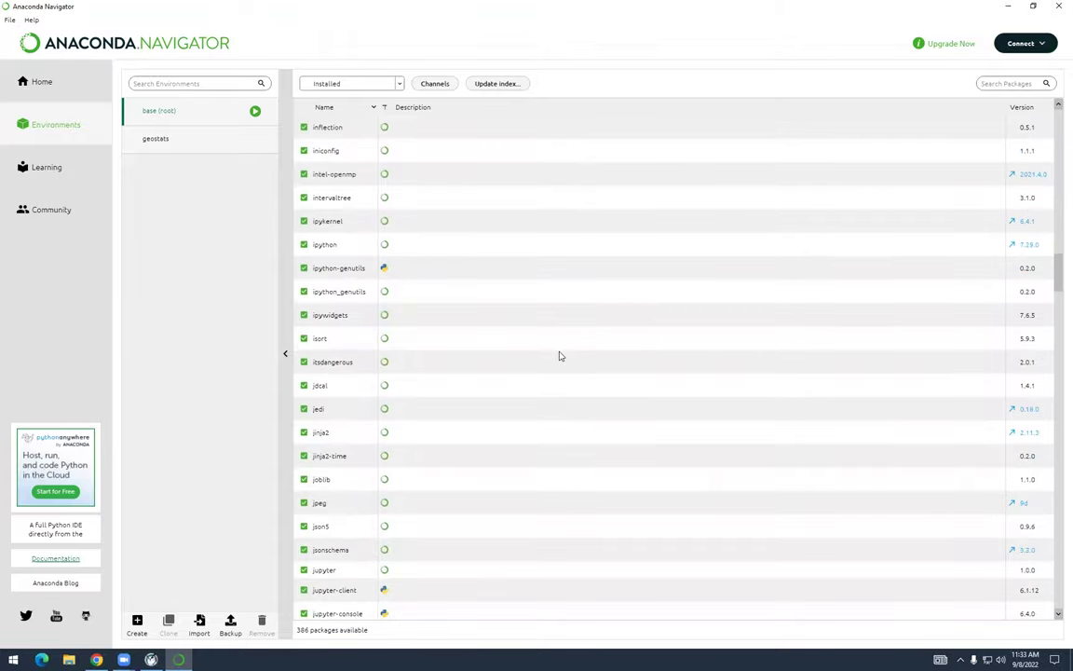
scroll(558, 355, "down", 20)
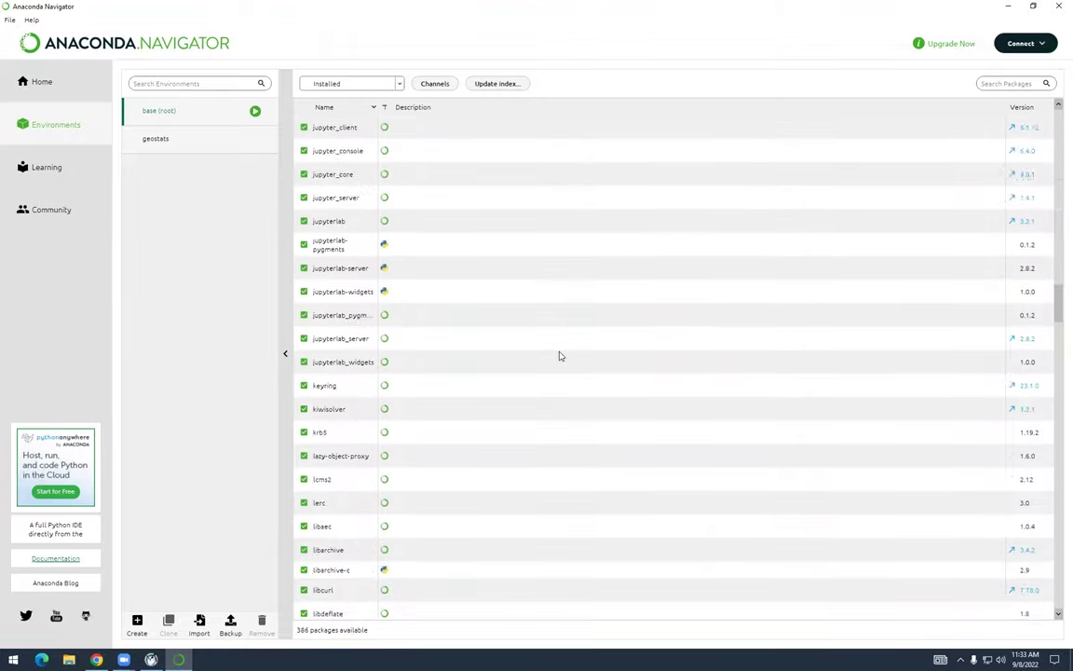
scroll(559, 355, "down", 8)
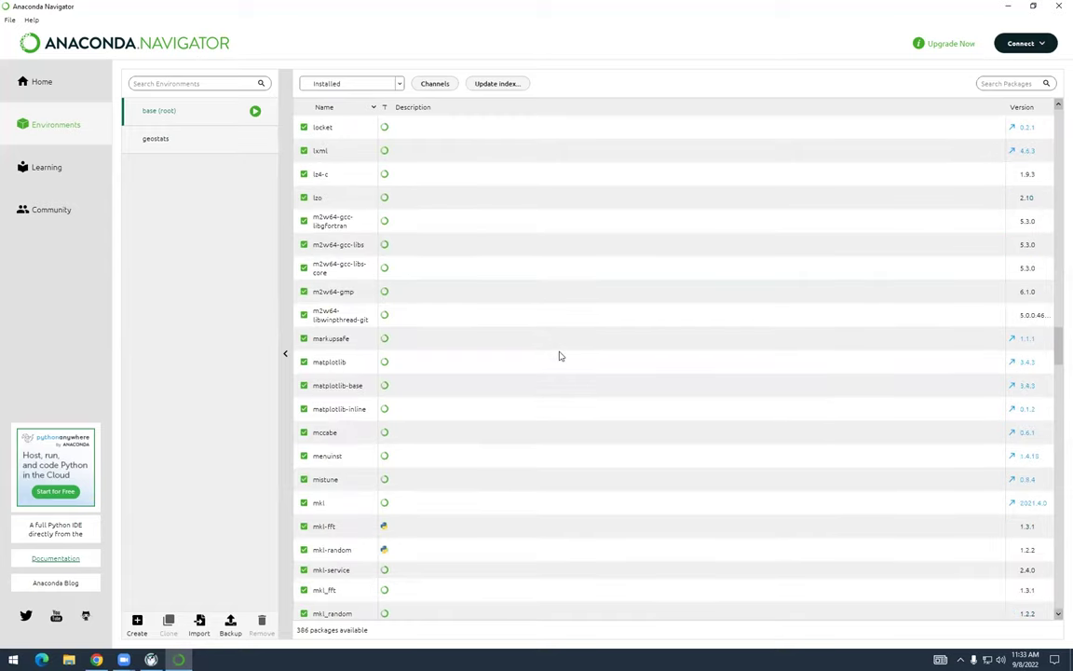
scroll(559, 355, "down", 11)
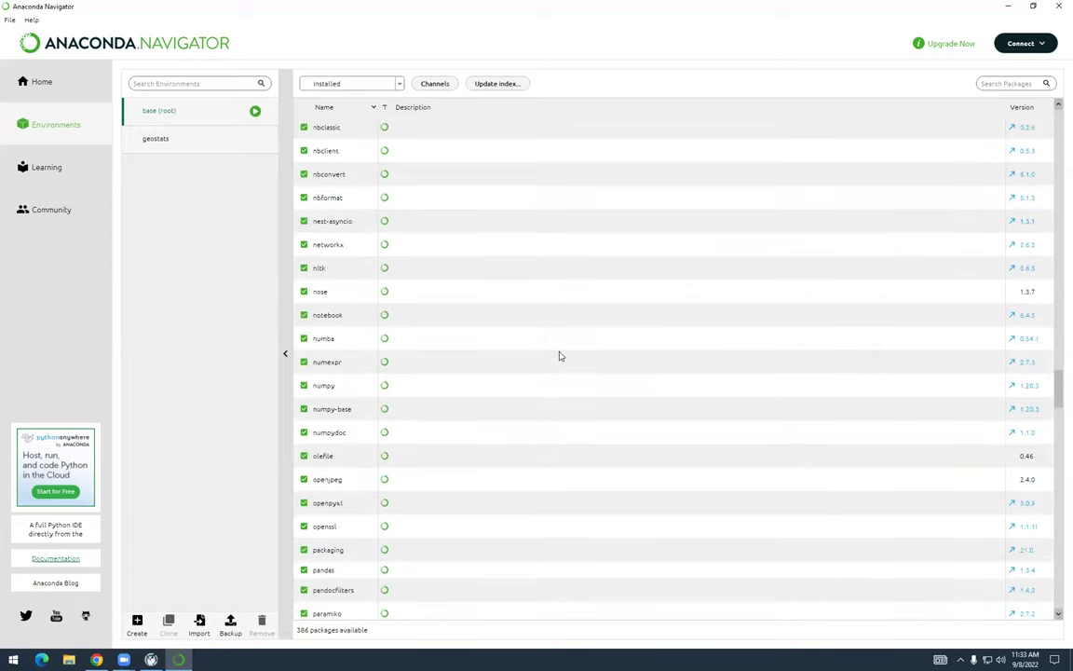
scroll(559, 356, "down", 7)
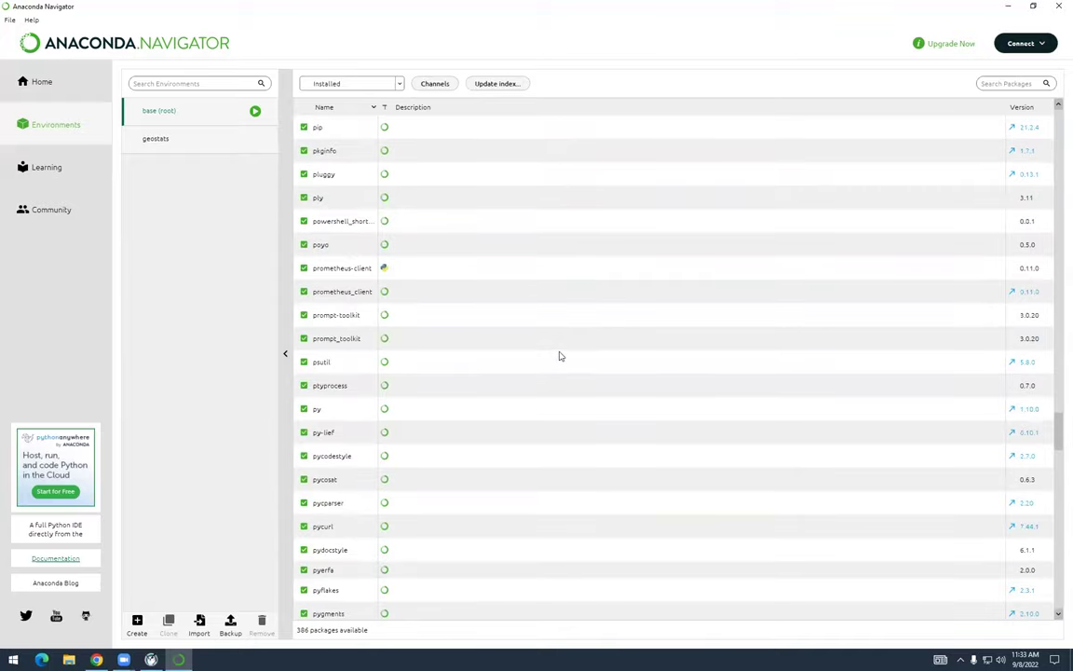
scroll(559, 355, "down", 3)
scroll(559, 356, "down", 10)
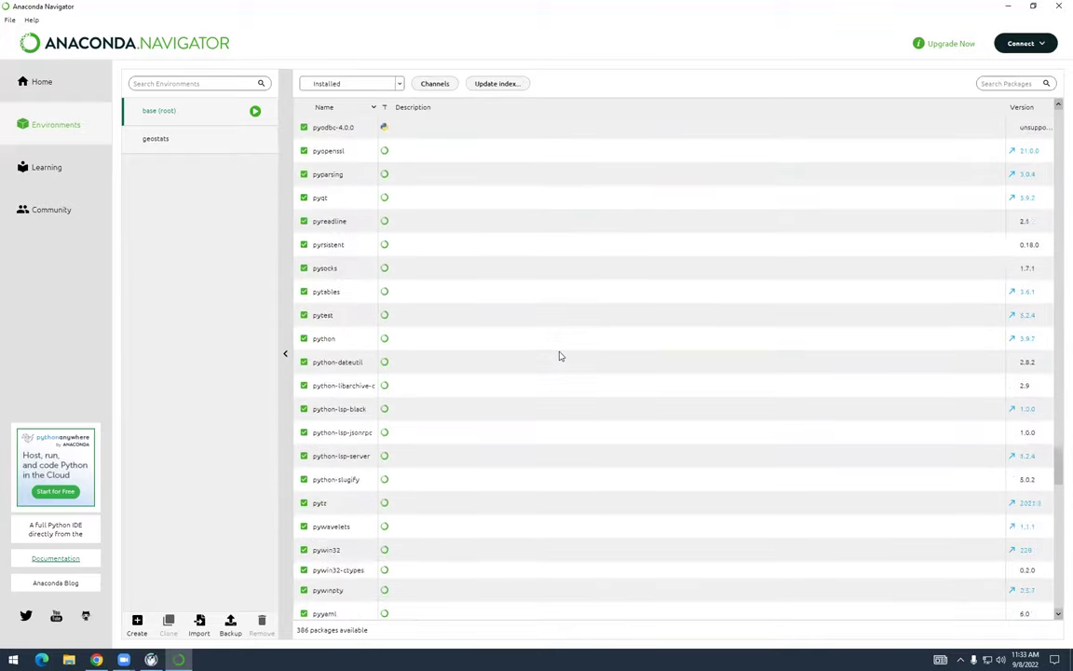
scroll(559, 355, "down", 6)
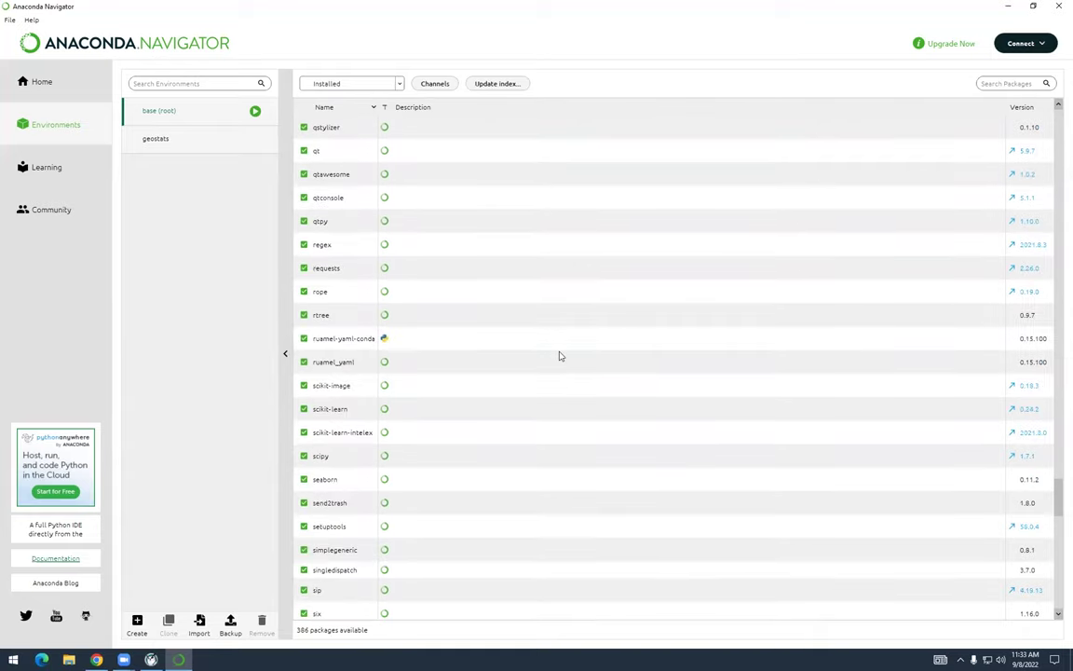
scroll(559, 356, "down", 4)
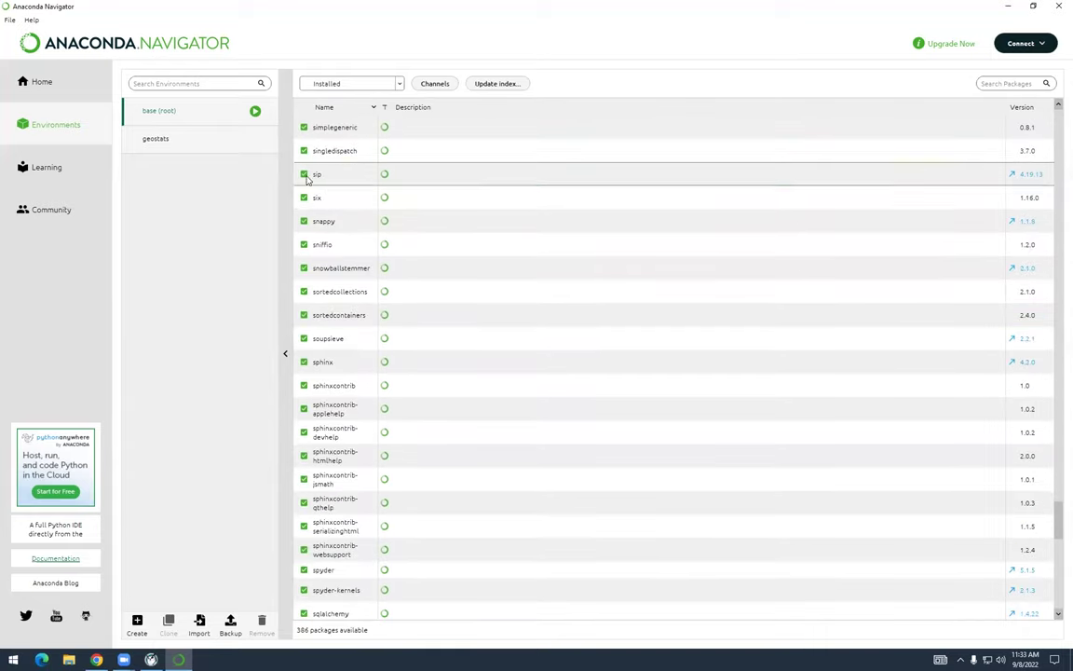
Select the geostats environment to list its 12 installed packages
left_click(165, 141)
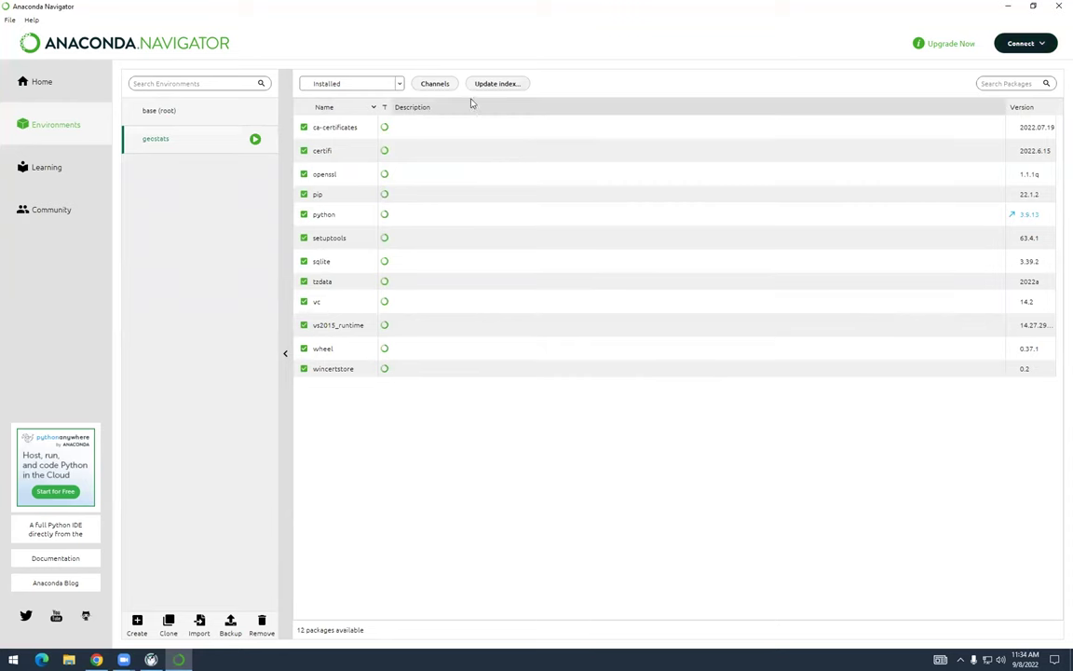
left_click(442, 85)
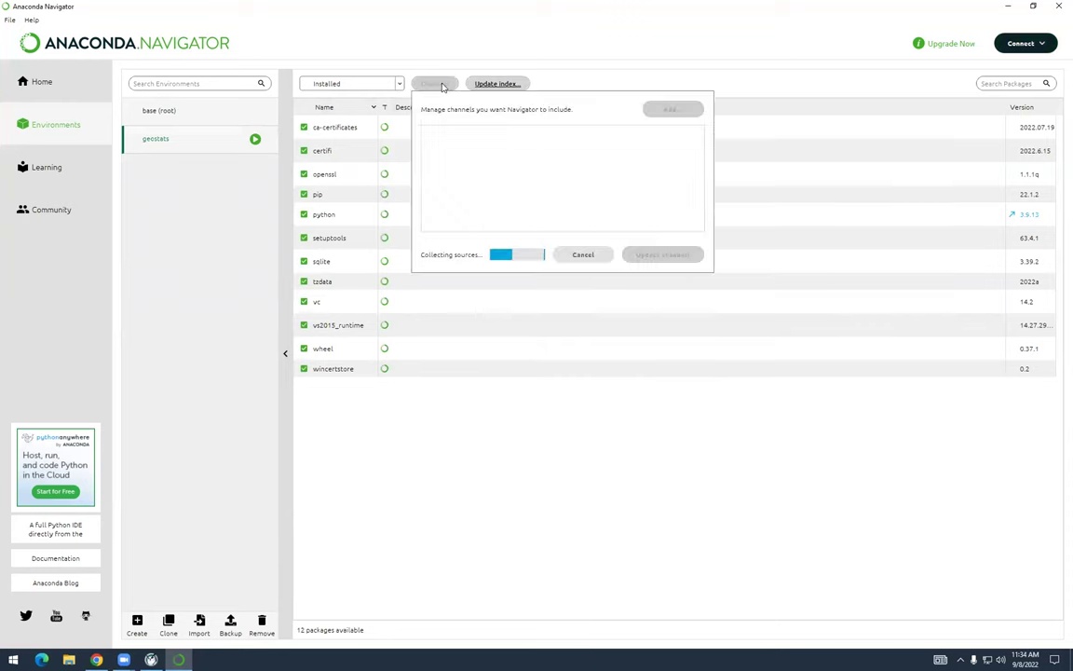
left_click(580, 255)
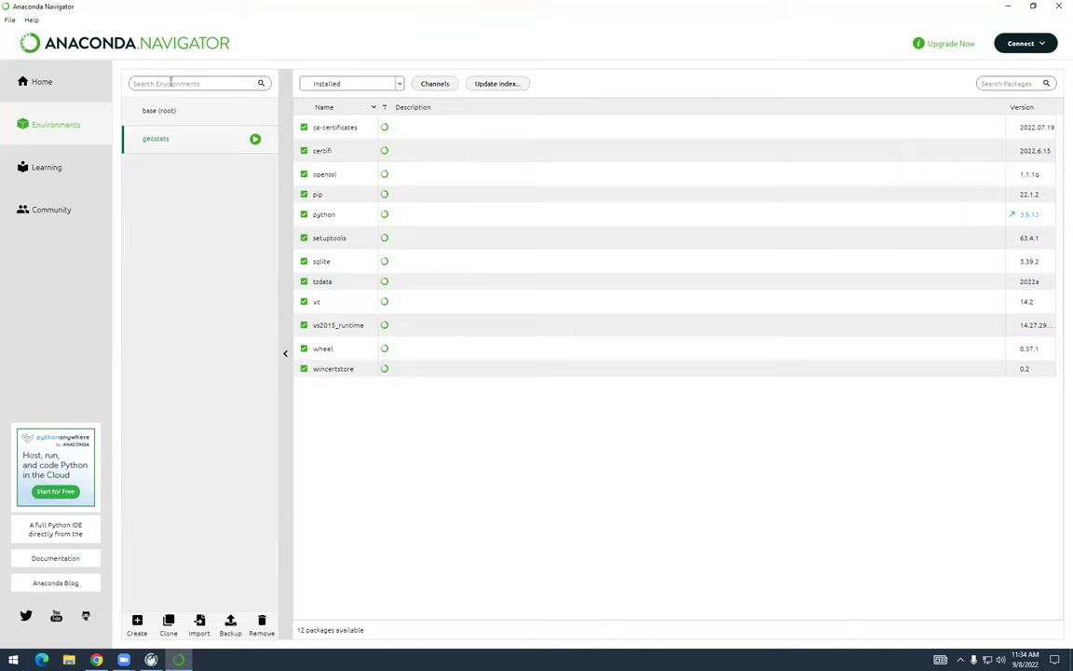
left_click(358, 85)
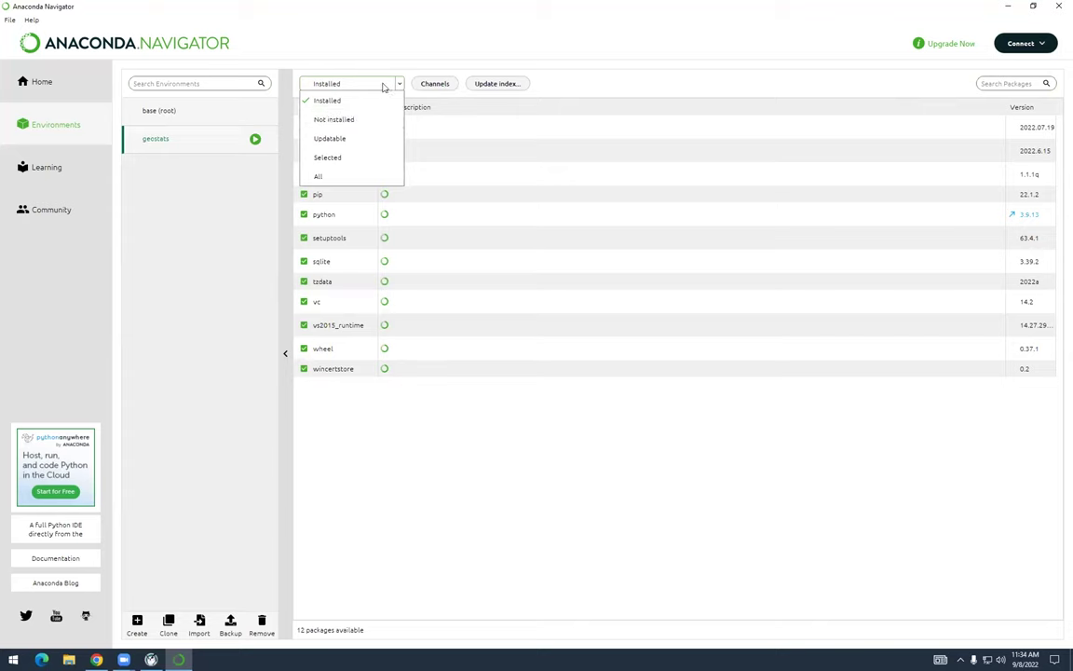
left_click(383, 84)
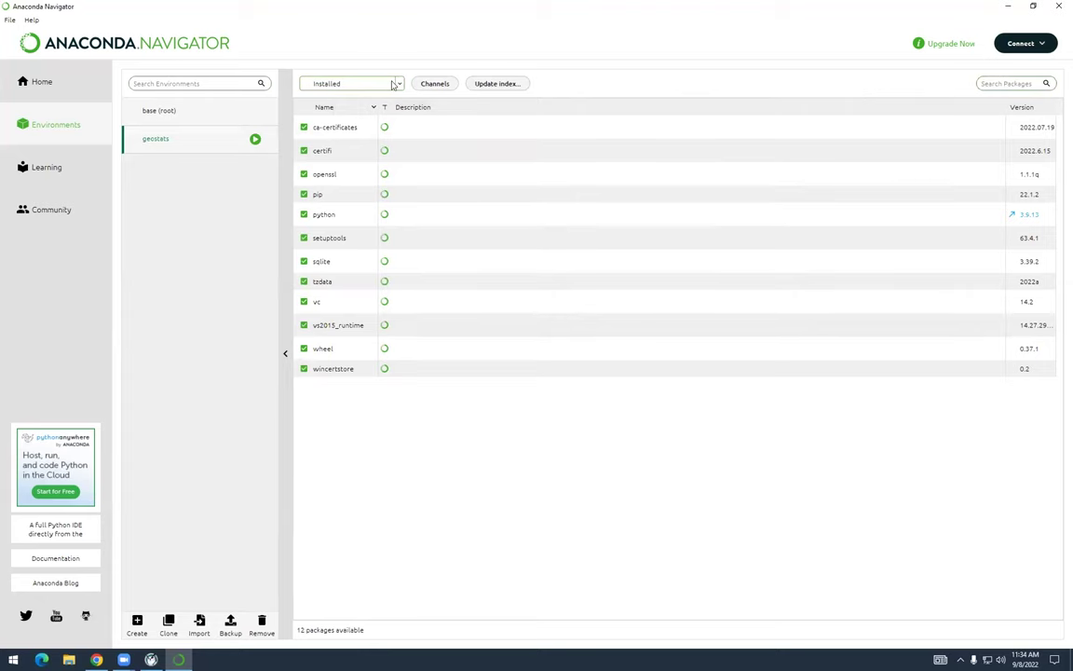
left_click(393, 84)
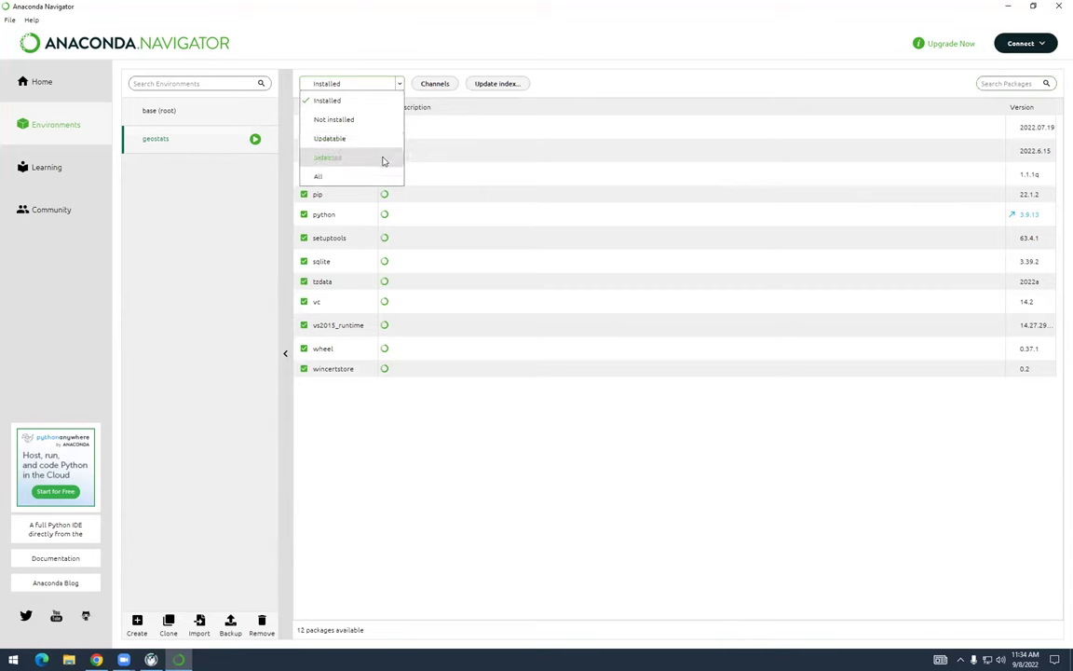
left_click(411, 55)
left_click(382, 86)
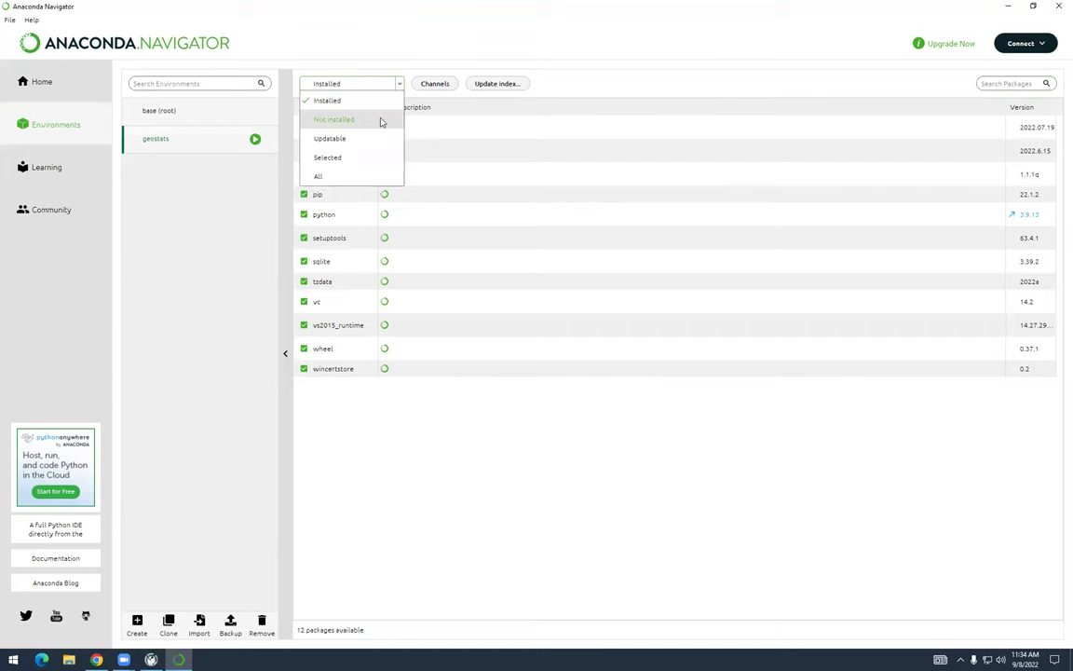
left_click(381, 122)
left_click(376, 88)
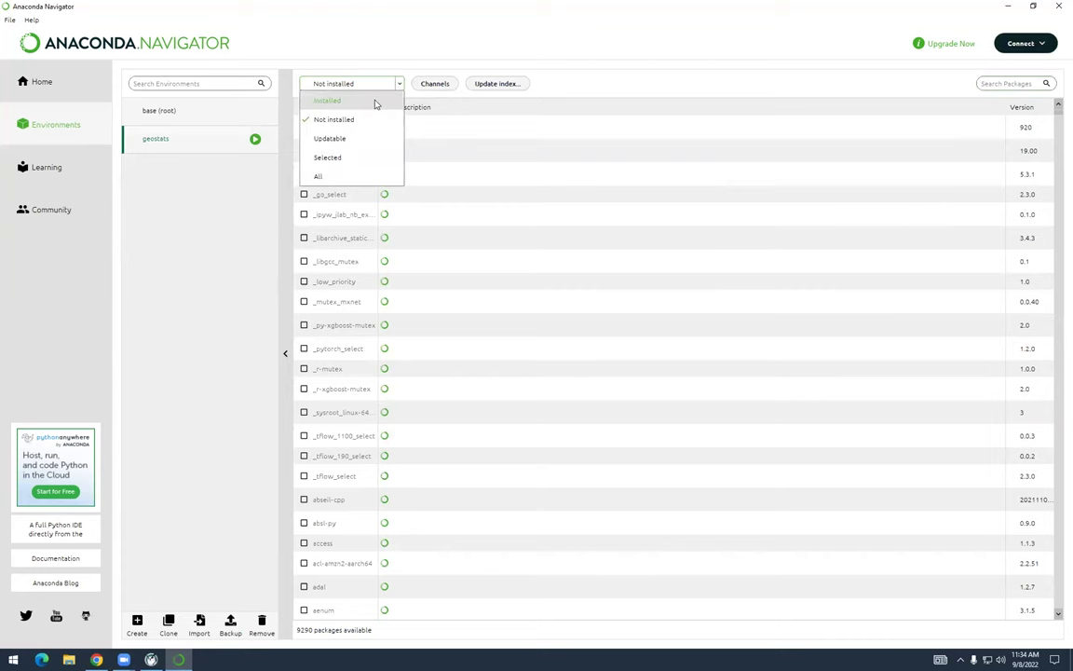
left_click(376, 101)
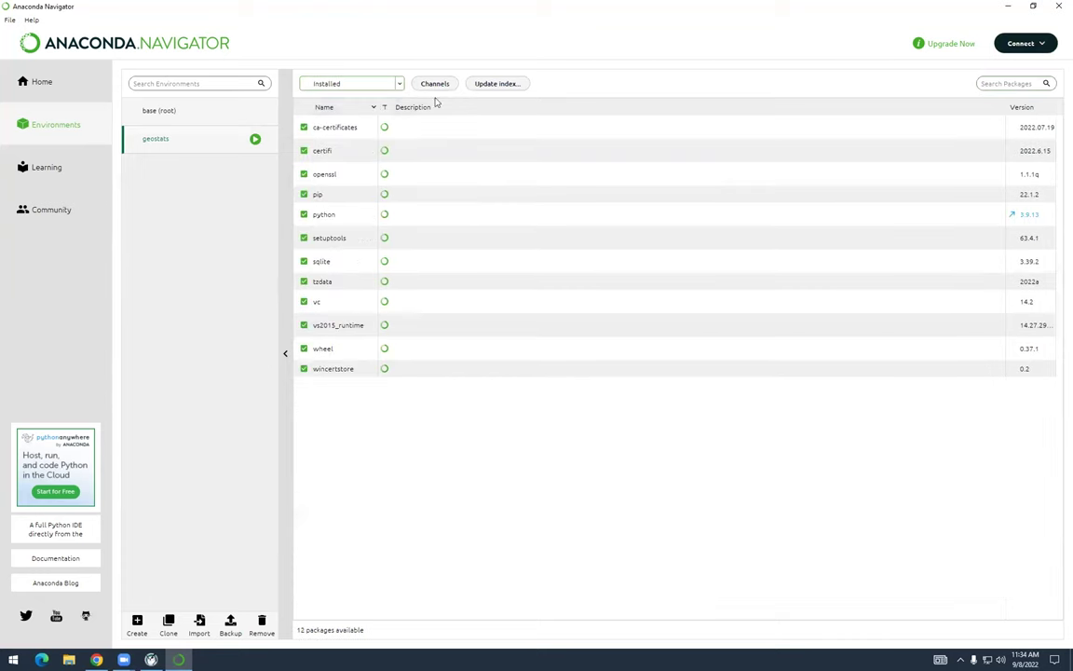
left_click(1011, 93)
type("jupyter")
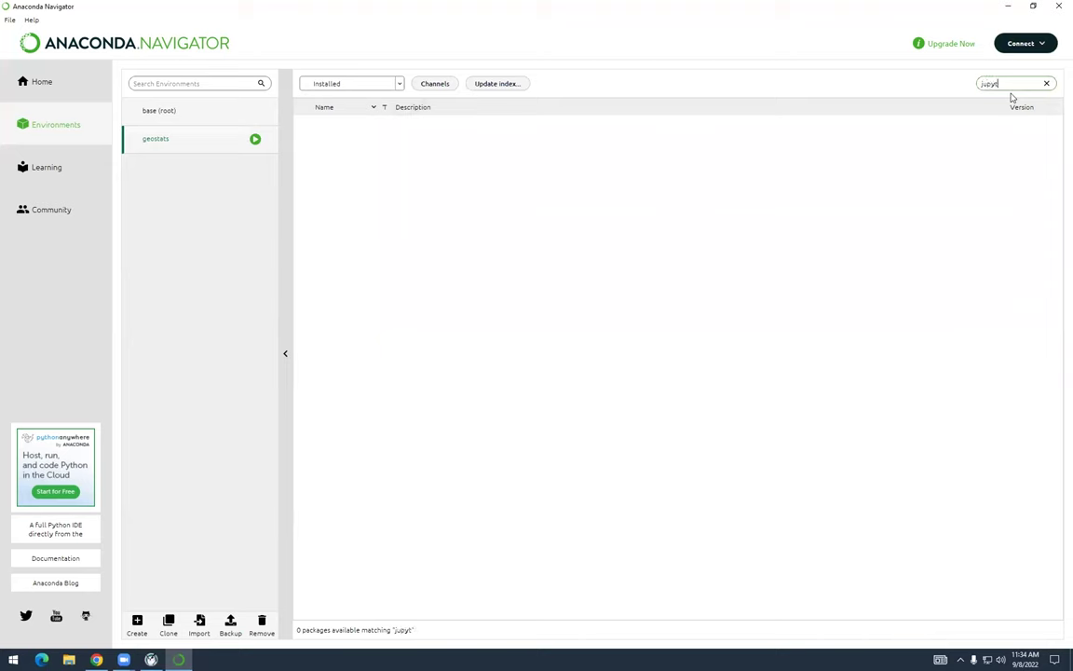
Filter the jupyter packages to Not installed and mark jupyterlab 3.4.4 for installation
left_click(398, 85)
left_click(383, 117)
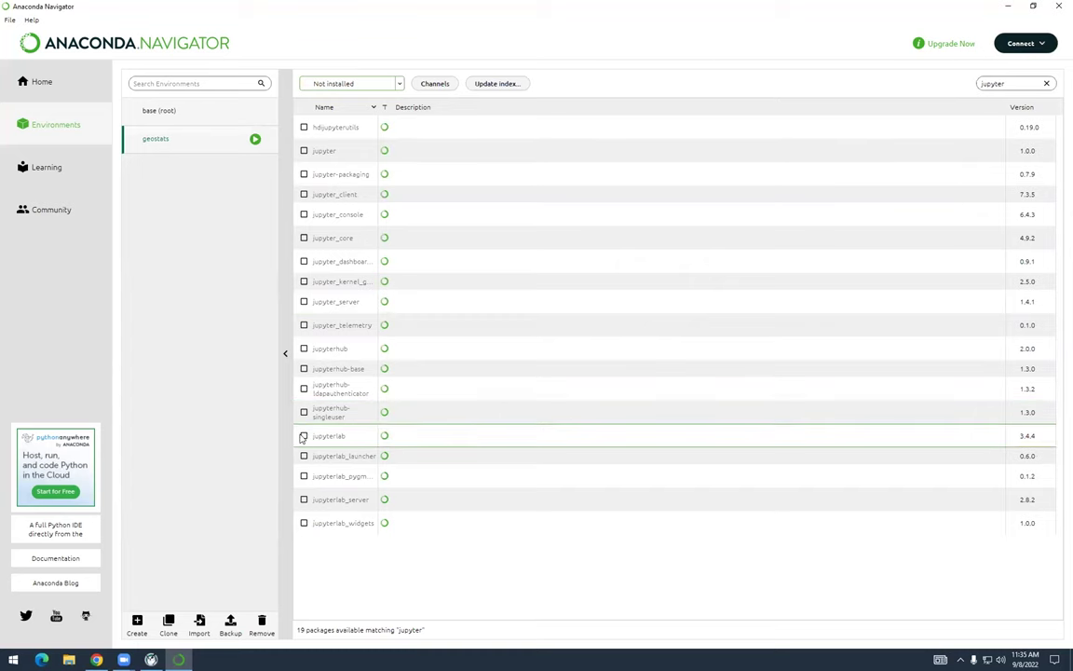
left_click(303, 435)
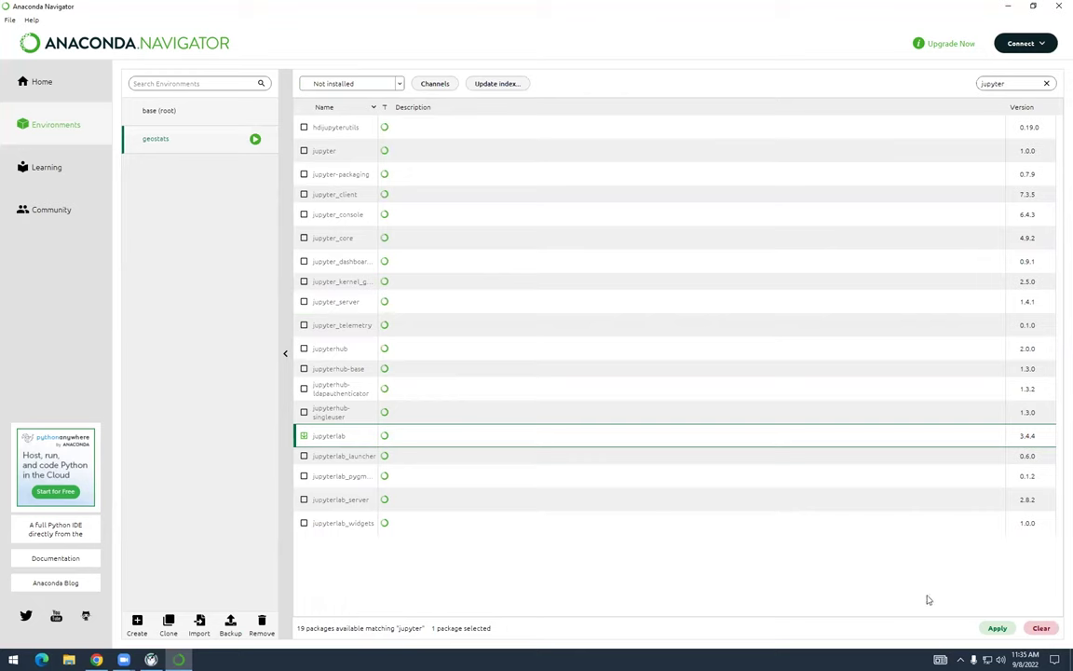
Review the 82 packages jupyterlab will add and confirm the installation
left_click(996, 628)
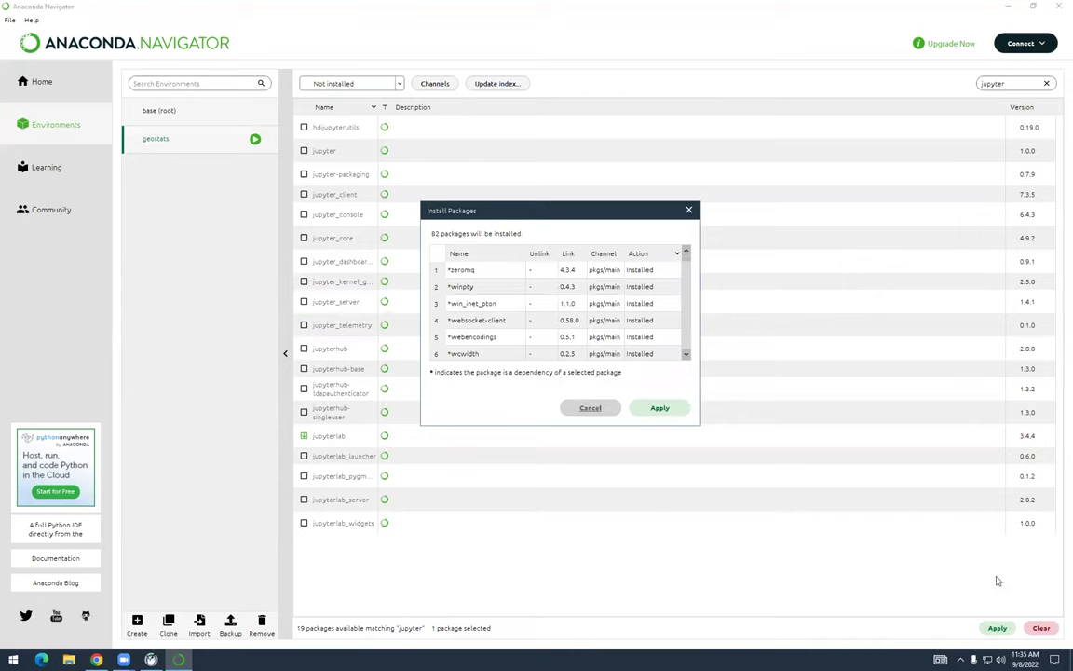
scroll(671, 266, "down", 16)
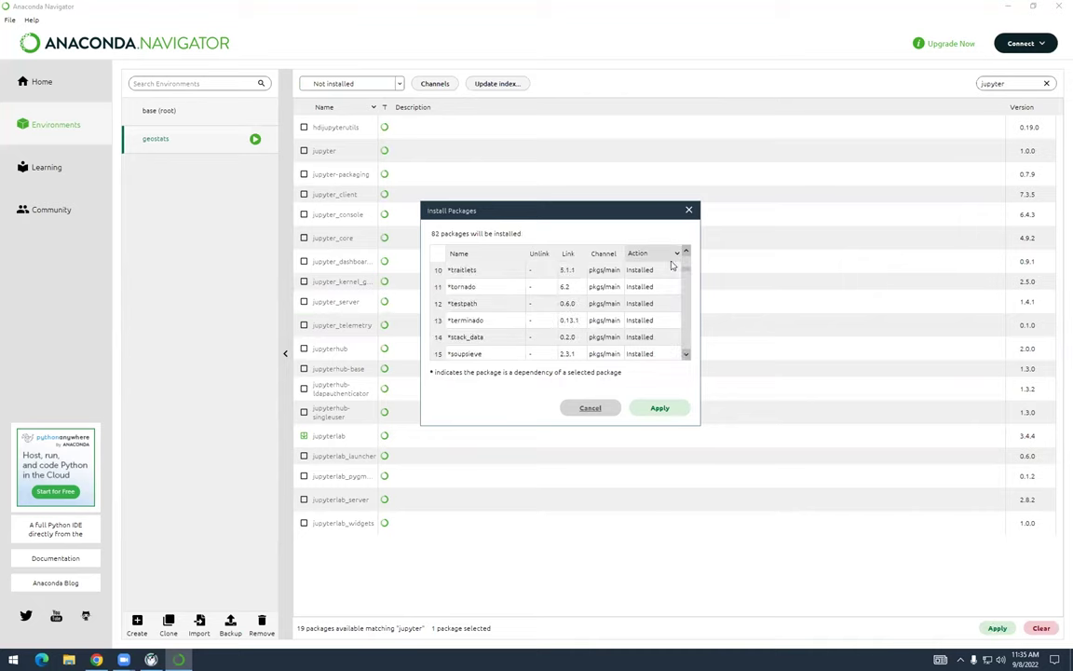
scroll(671, 265, "down", 9)
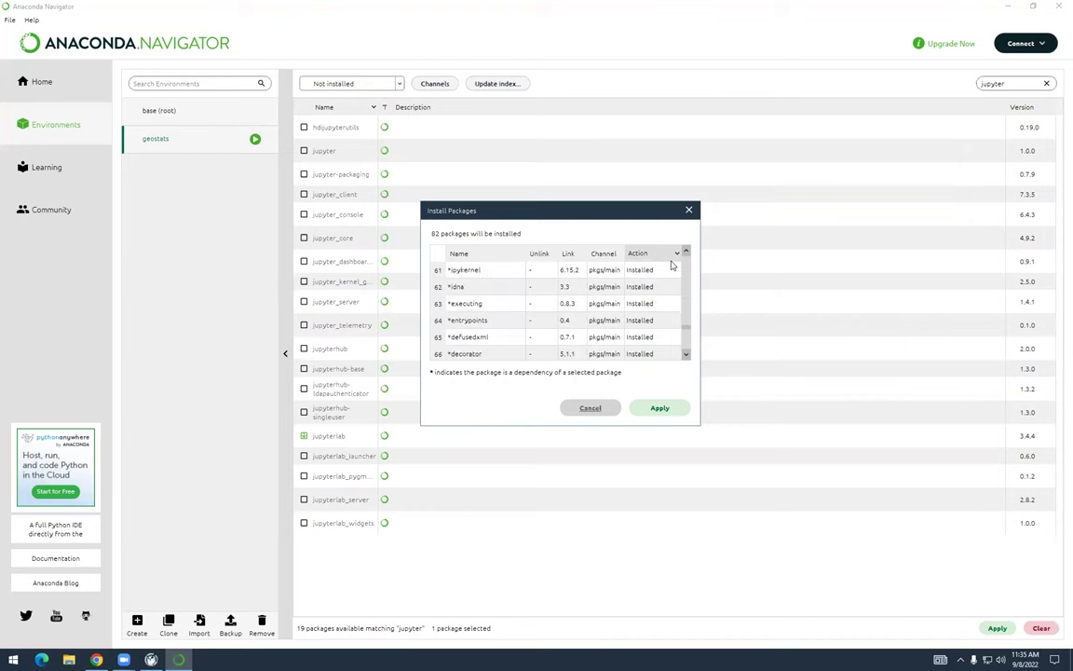
scroll(610, 328, "up", 16)
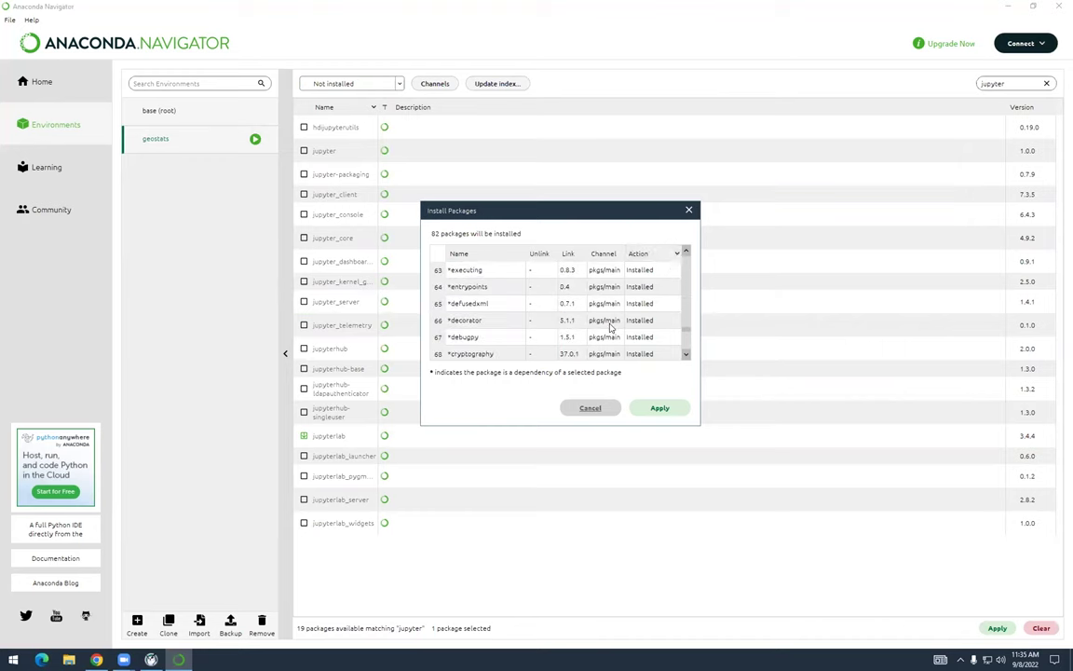
scroll(552, 290, "up", 5)
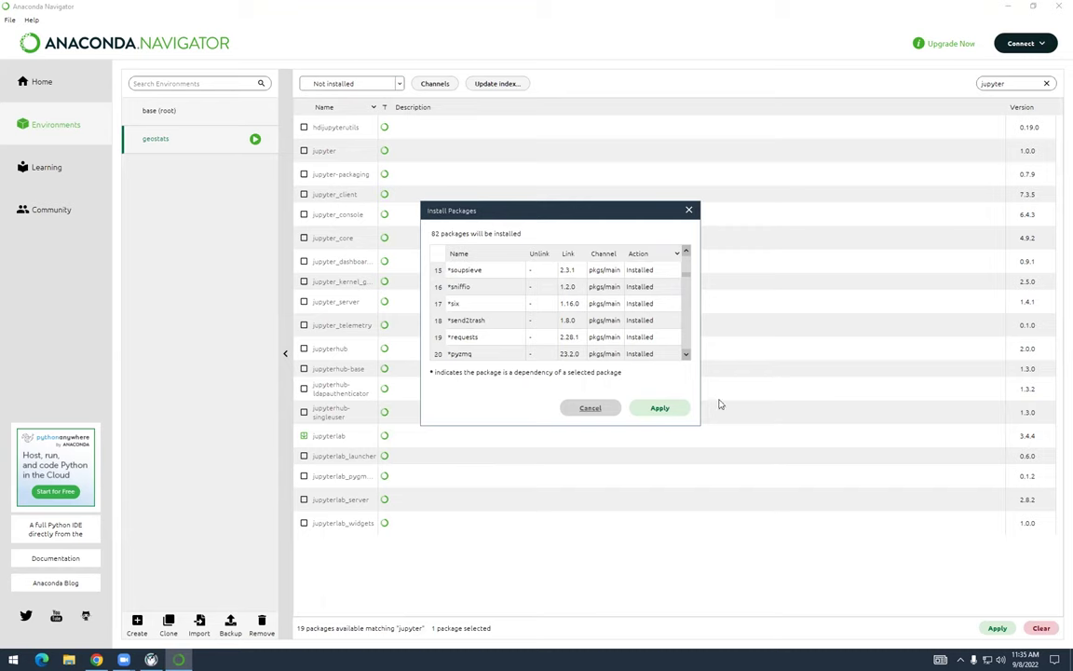
left_click(660, 408)
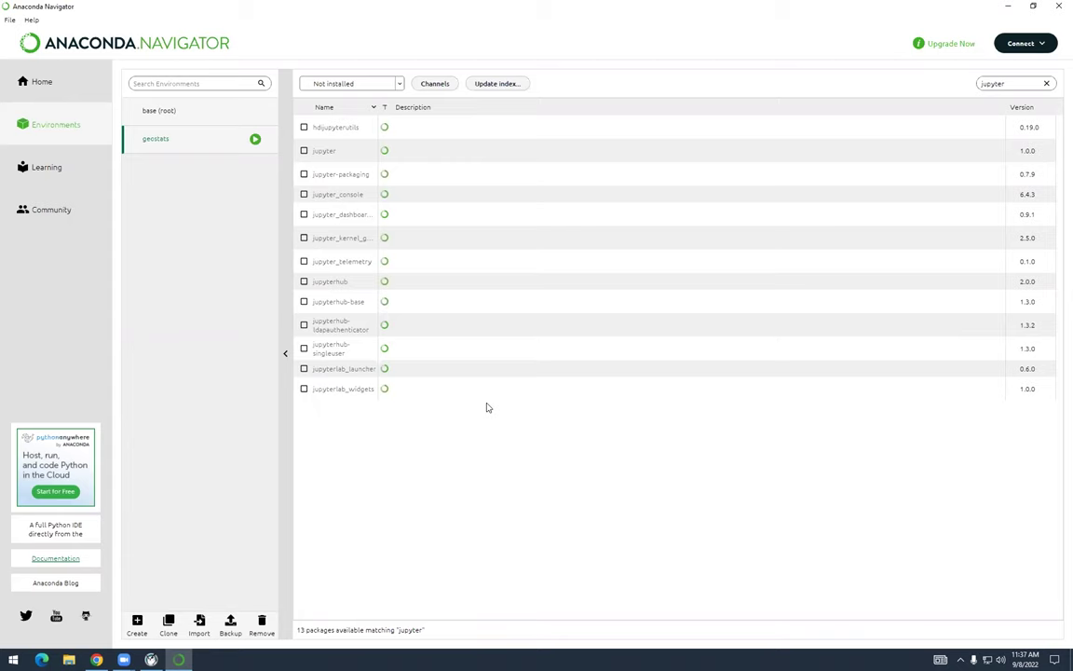
Filter to Installed, clear the jupyter search, and browse geostats' 104 packages
left_click(403, 89)
left_click(377, 100)
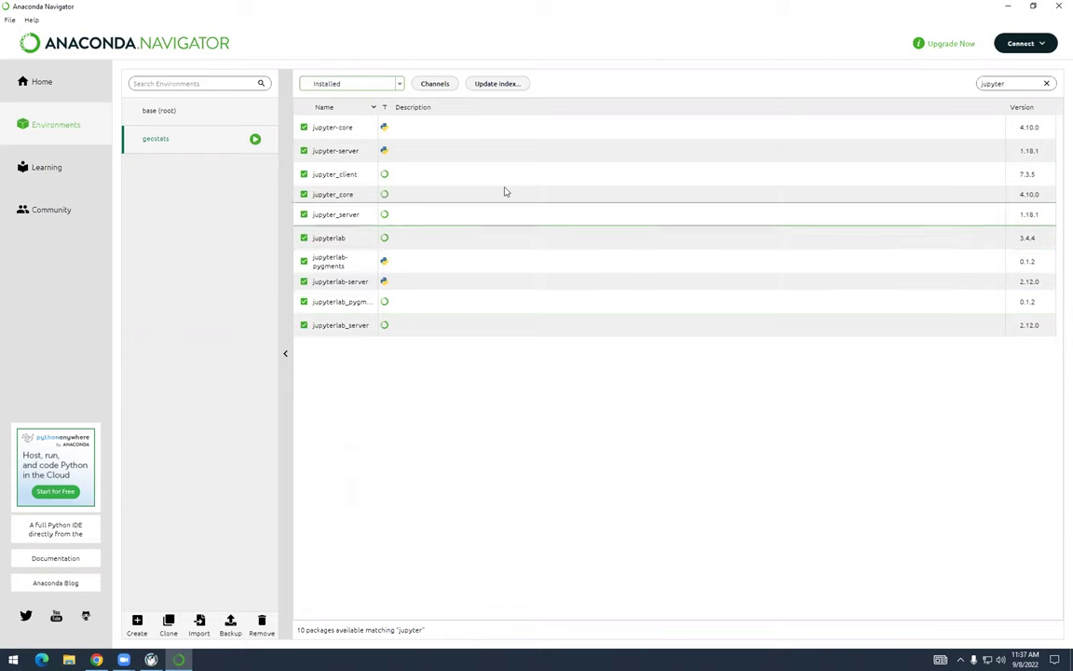
left_click(1046, 83)
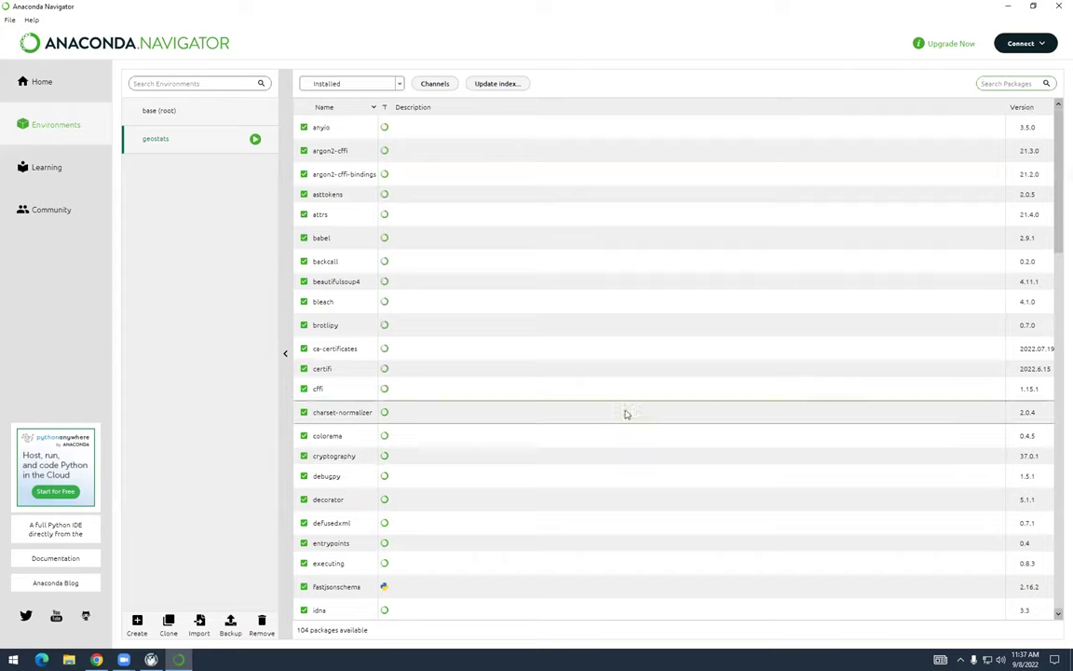
scroll(618, 411, "down", 10)
scroll(618, 411, "down", 15)
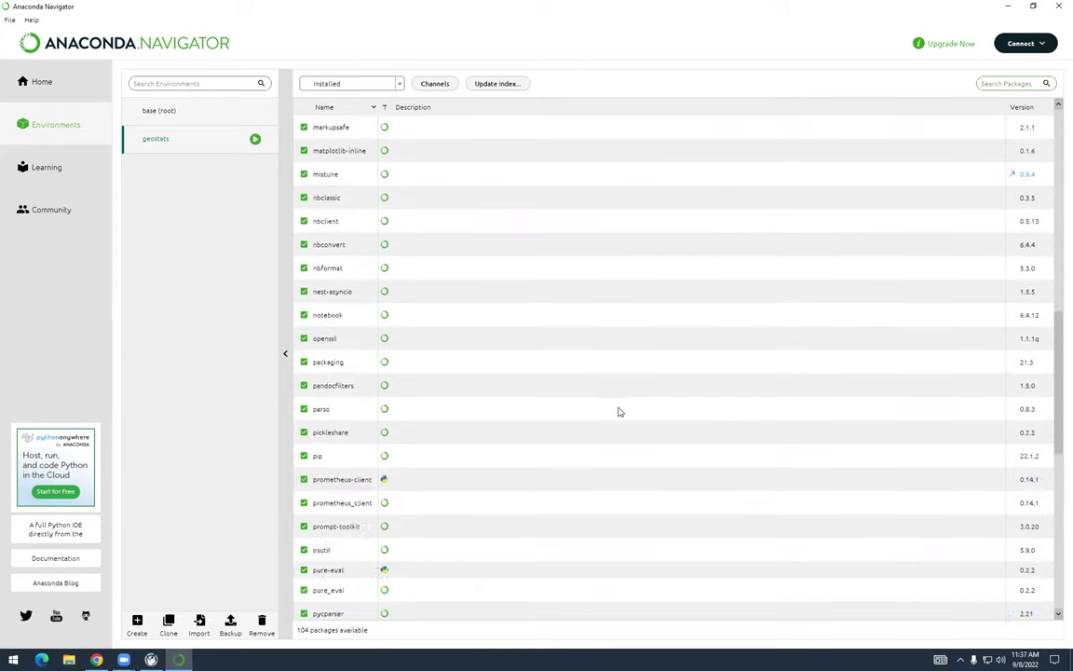
scroll(616, 408, "down", 1)
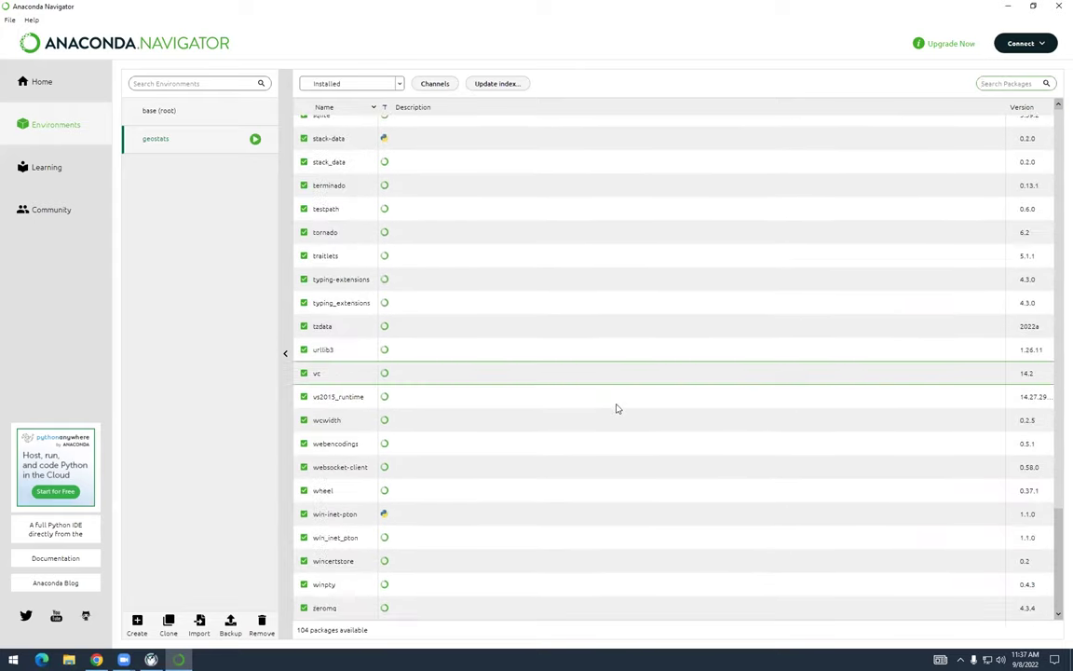
scroll(616, 408, "up", 12)
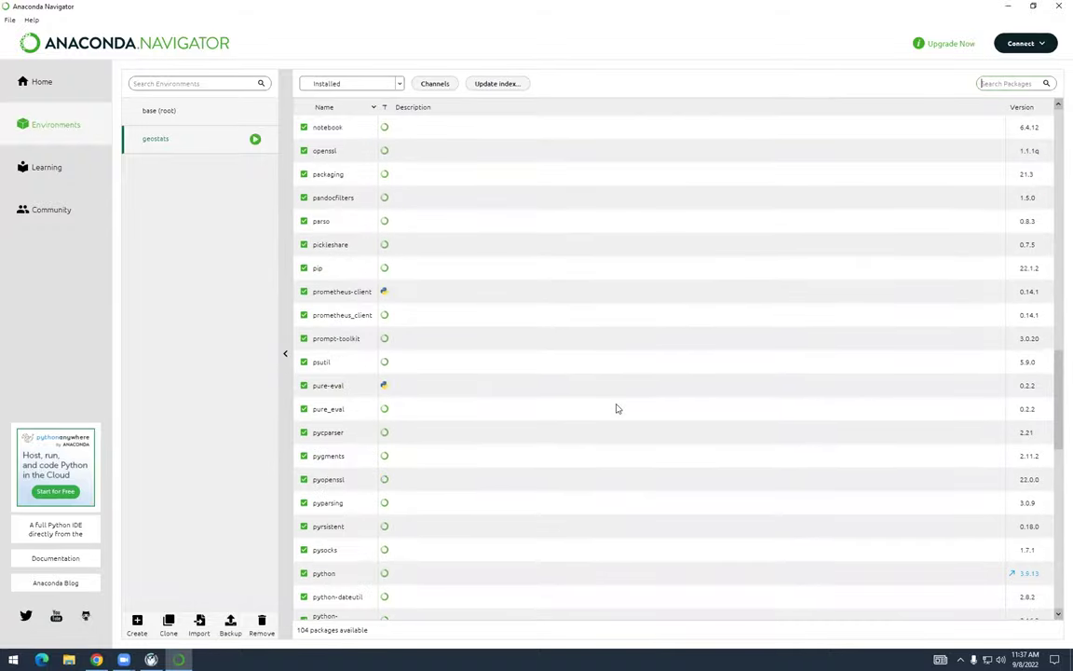
scroll(615, 408, "up", 13)
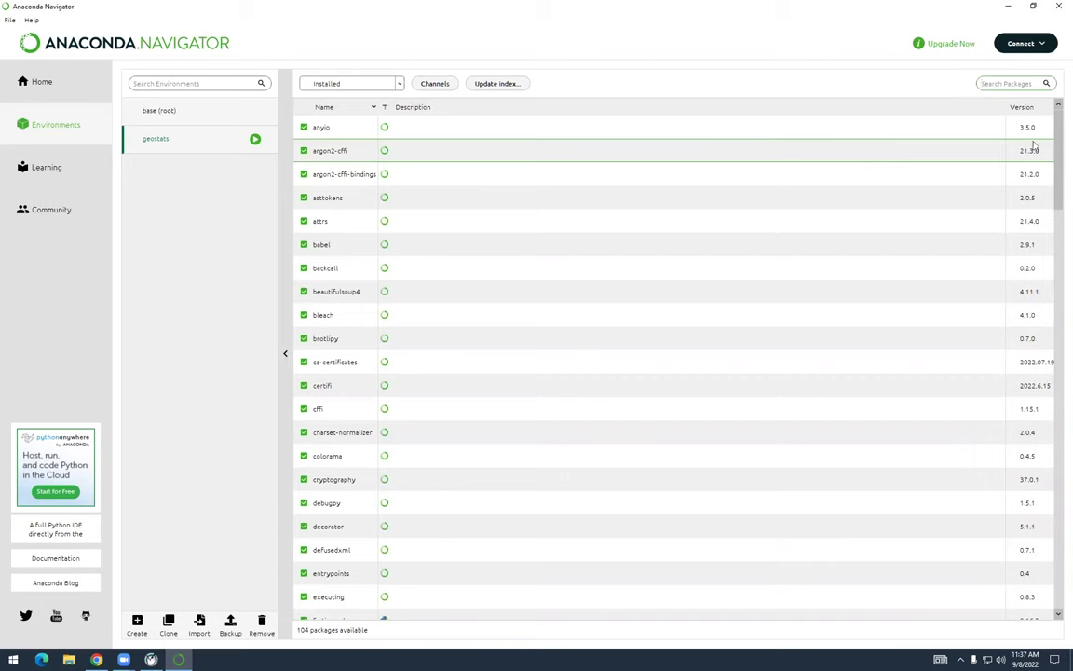
Show all packages, search 'xarray', and mark xarray 0.20.1 for installation
left_click(397, 83)
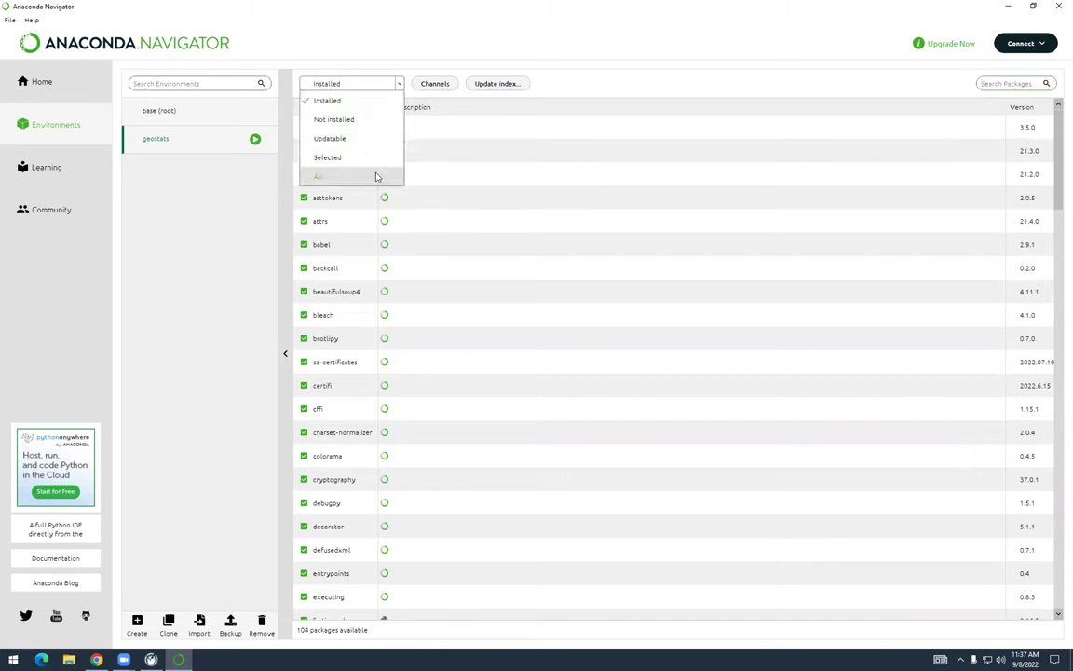
left_click(377, 177)
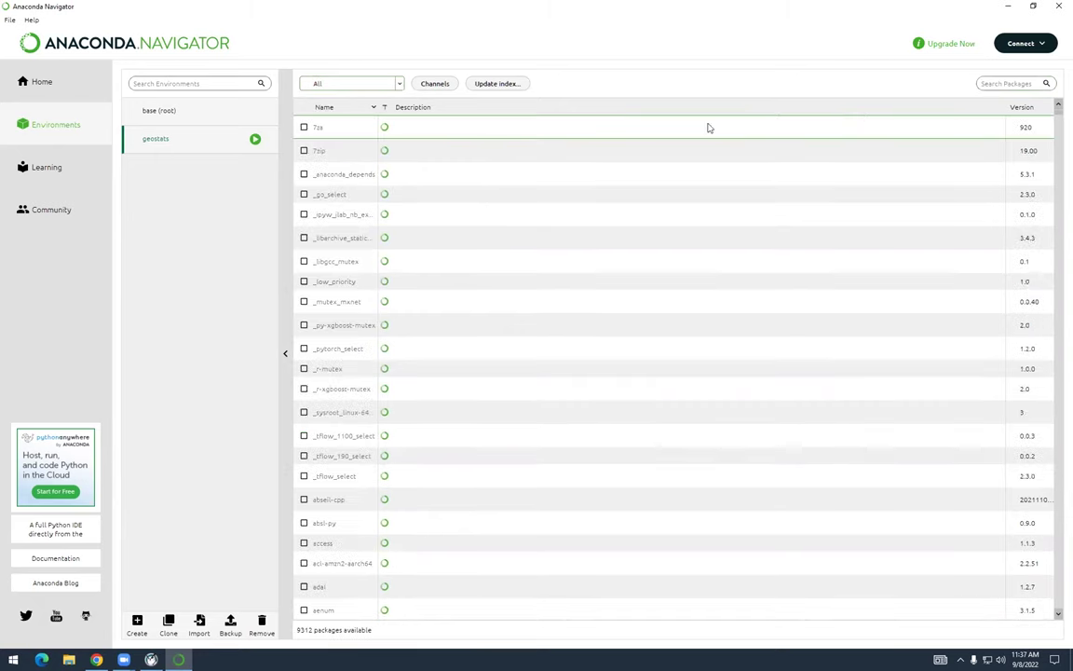
left_click(992, 84)
type("x")
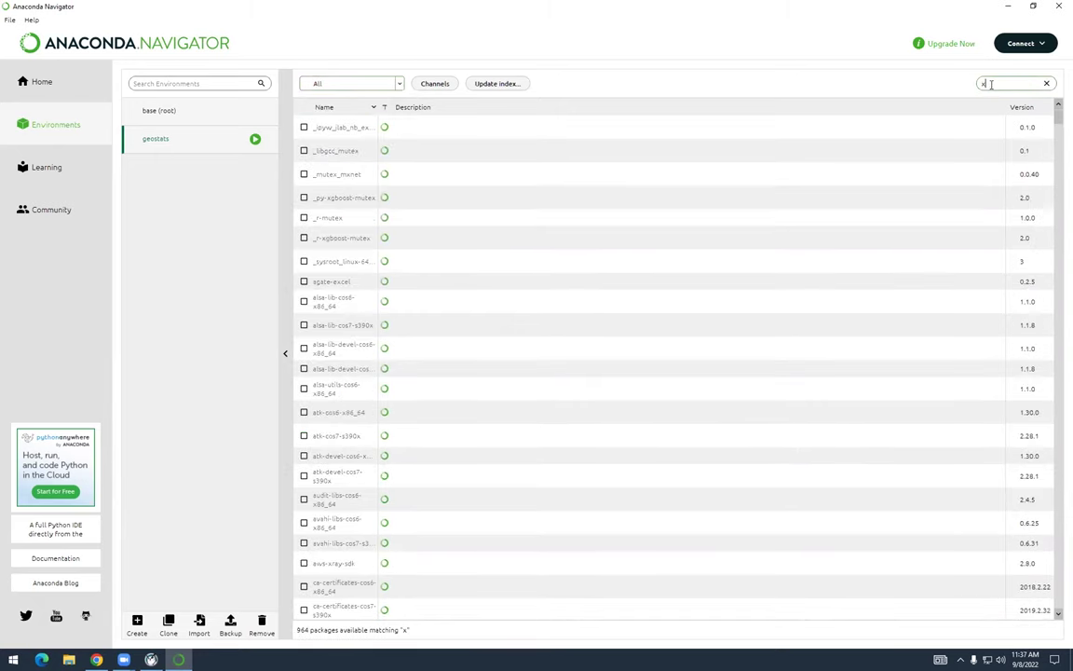
type("array")
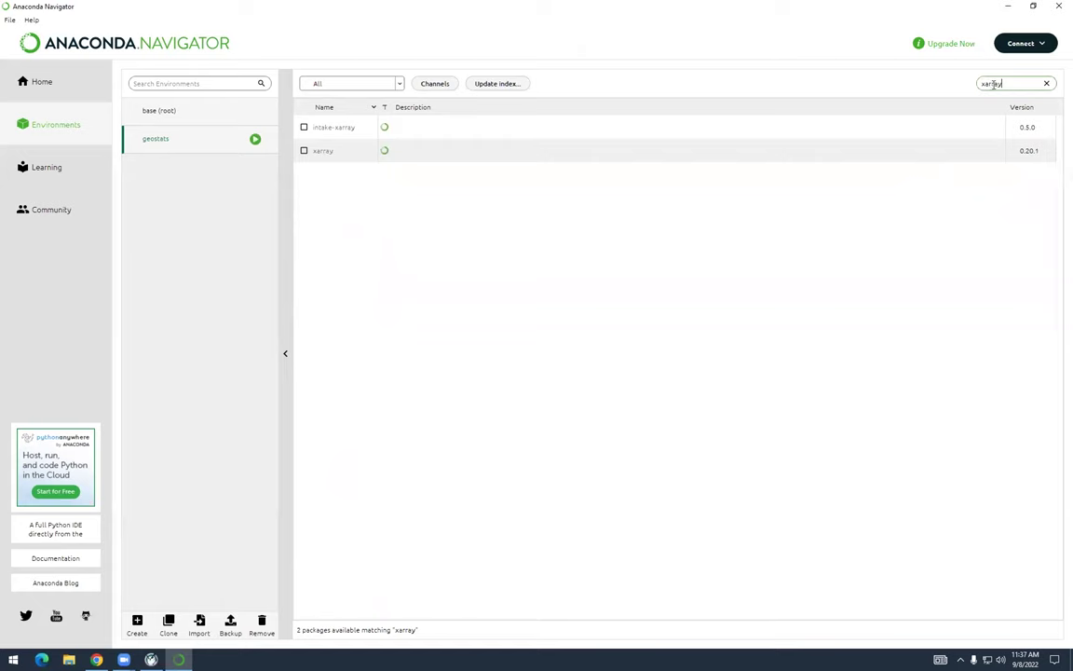
left_click(303, 151)
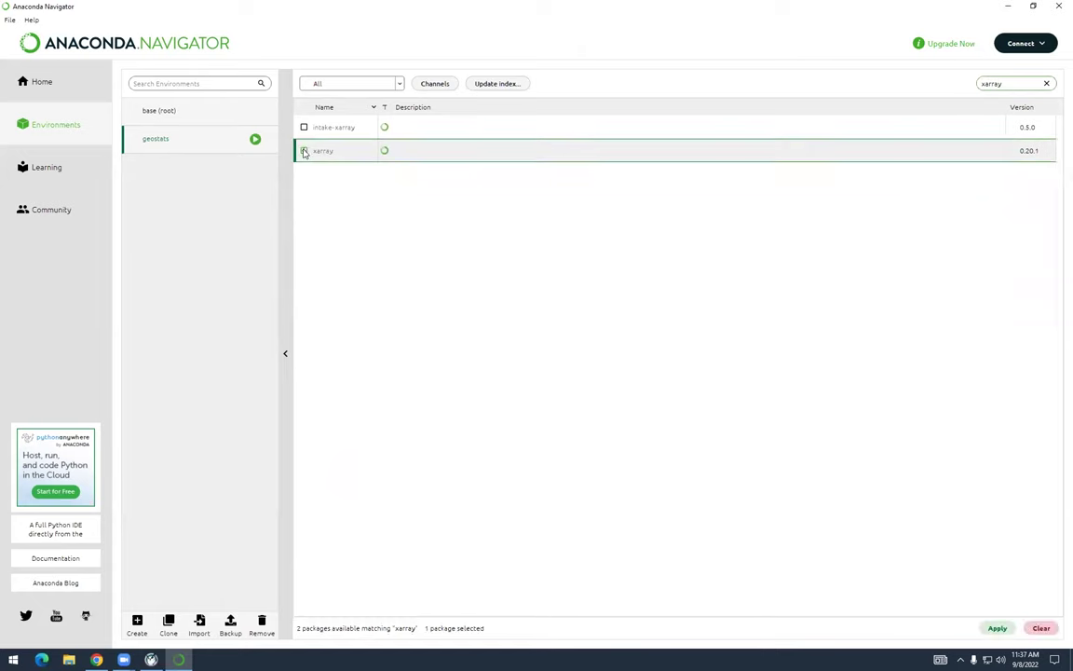